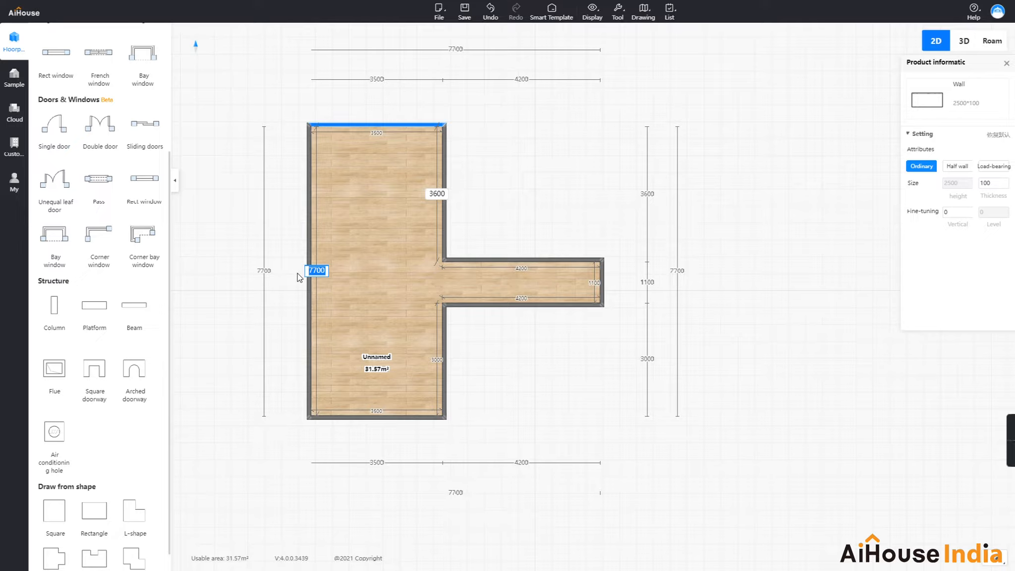
Step: Set the room's left side to 6000 mm and the width of the side wing to 2000 mm
{"action": "type", "text": "6000"}
{"action": "key", "text": "Return"}
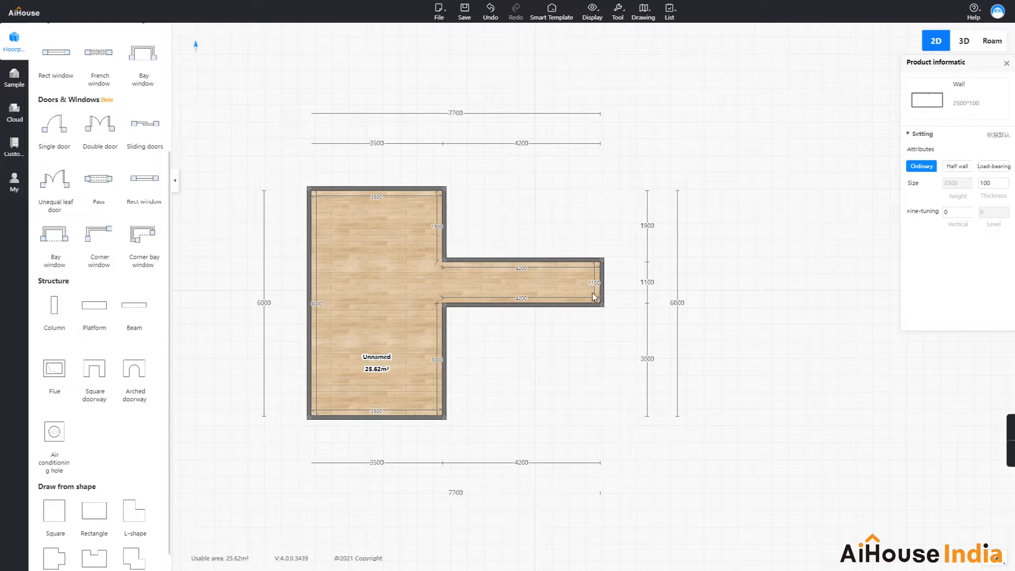
{"action": "left_click", "coordinate": [584, 260]}
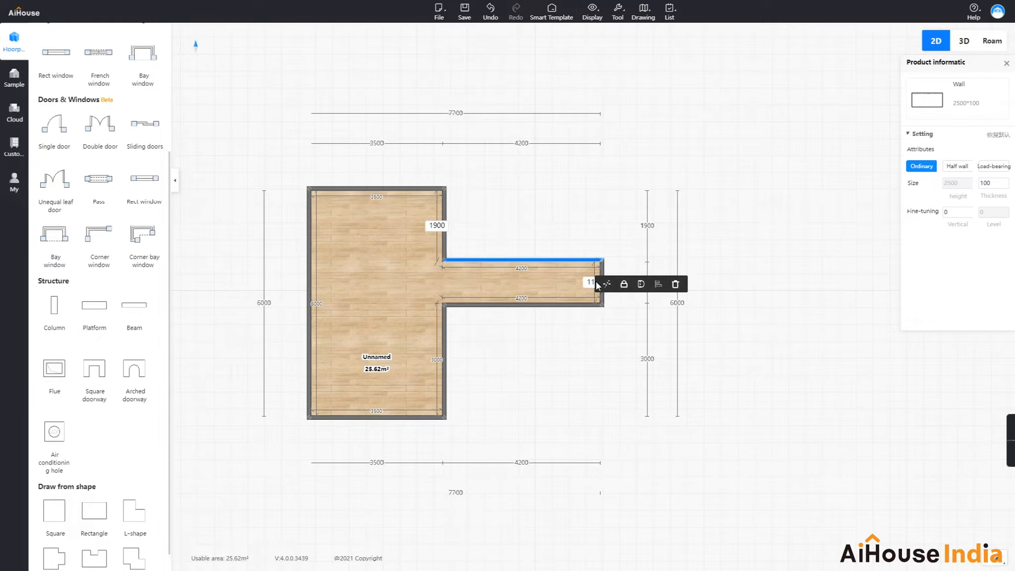
{"action": "scroll", "coordinate": [622, 266], "scroll_direction": "up", "scroll_amount": 3}
{"action": "left_click", "coordinate": [574, 279]}
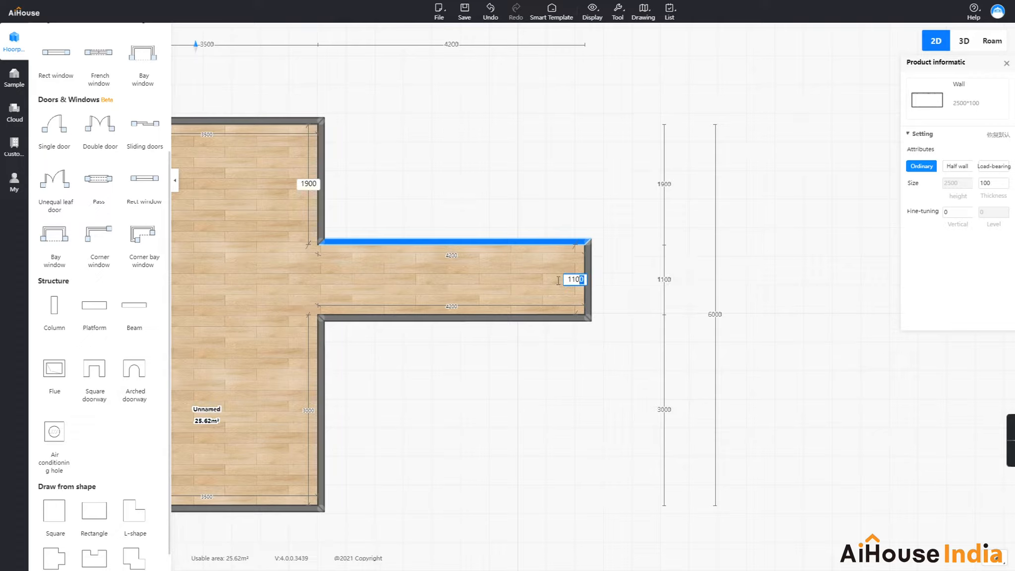
{"action": "type", "text": "2000"}
{"action": "key", "text": "Return"}
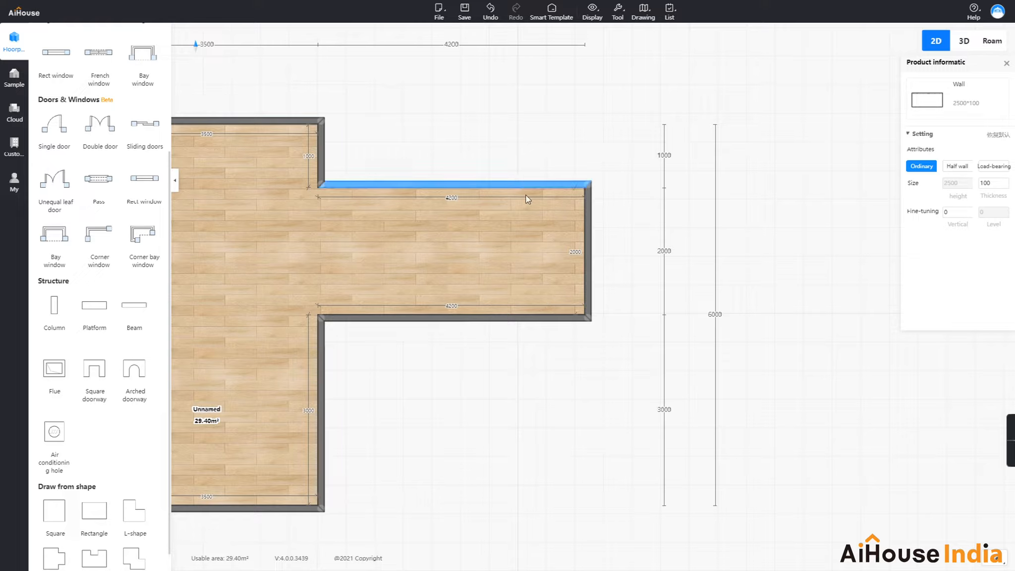
Step: Set the side wing's length to 1000 mm
{"action": "left_click", "coordinate": [587, 229]}
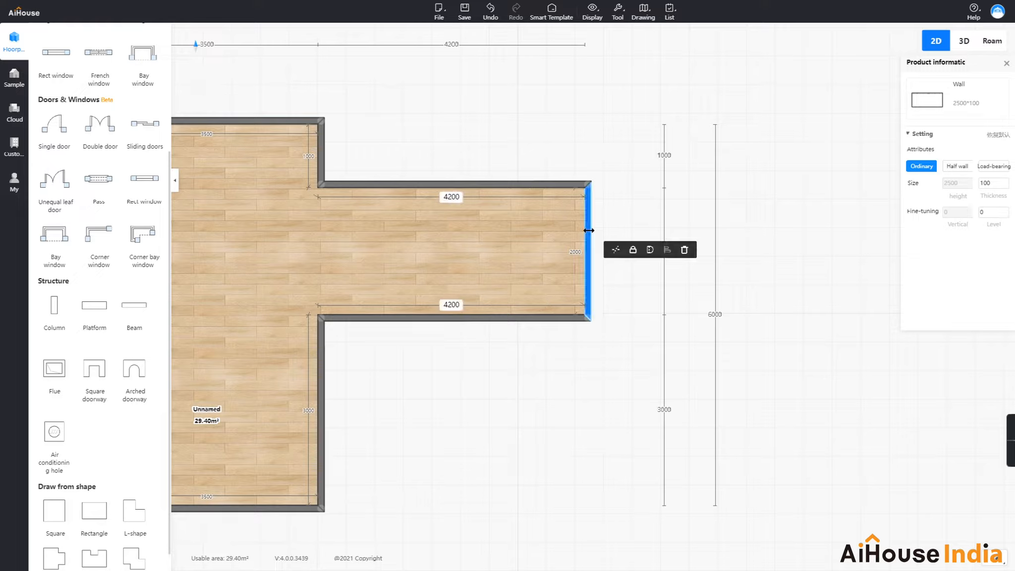
{"action": "left_click", "coordinate": [451, 197]}
{"action": "type", "text": "1000"}
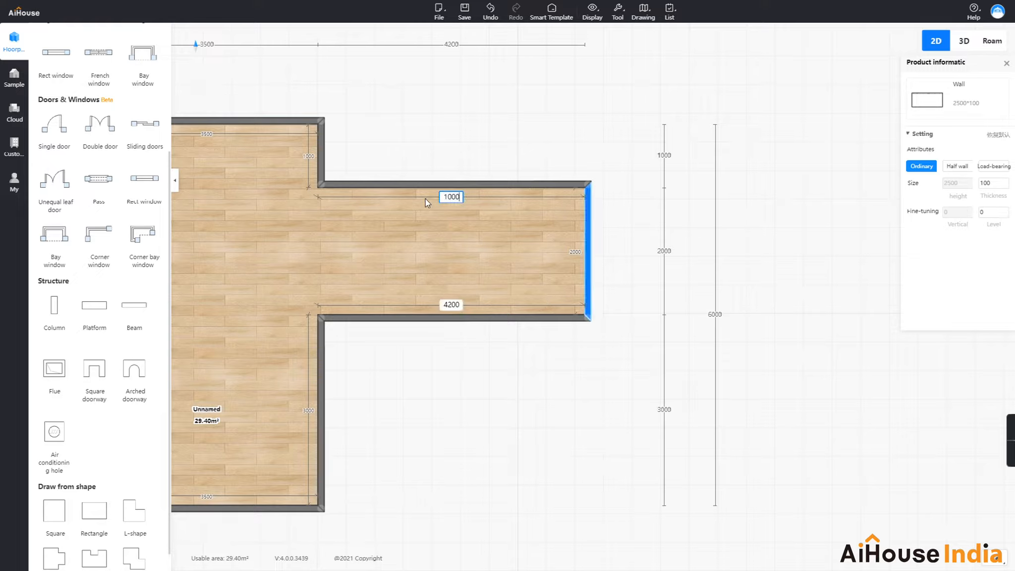
{"action": "key", "text": "Return"}
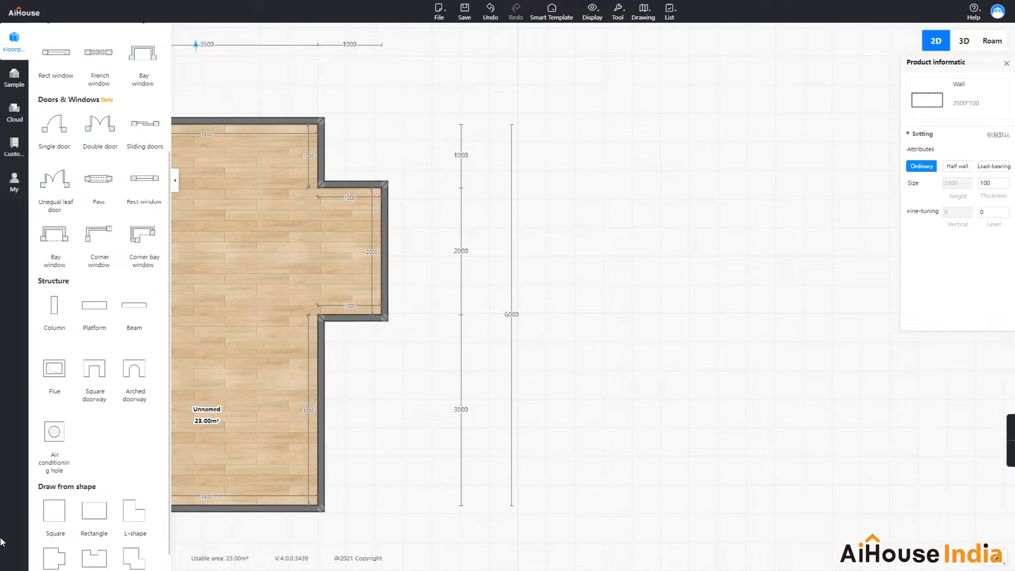
Step: Set the right wall below the side wing to 2000 mm by moving the room's lower wall
{"action": "scroll", "coordinate": [328, 461], "scroll_direction": "down", "scroll_amount": 2}
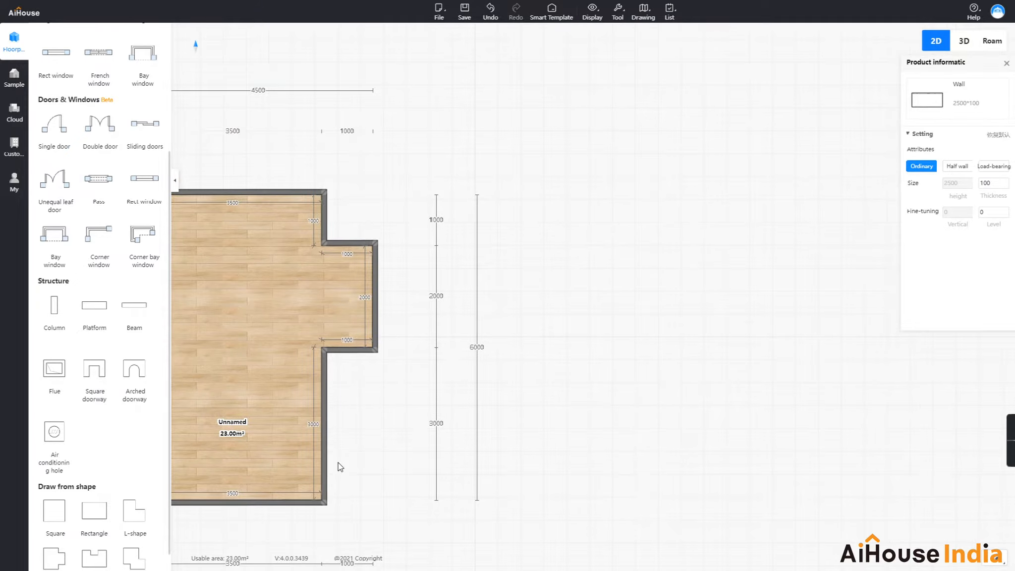
{"action": "left_click", "coordinate": [299, 493]}
{"action": "left_click_drag", "start_coordinate": [321, 424], "coordinate": [291, 427]}
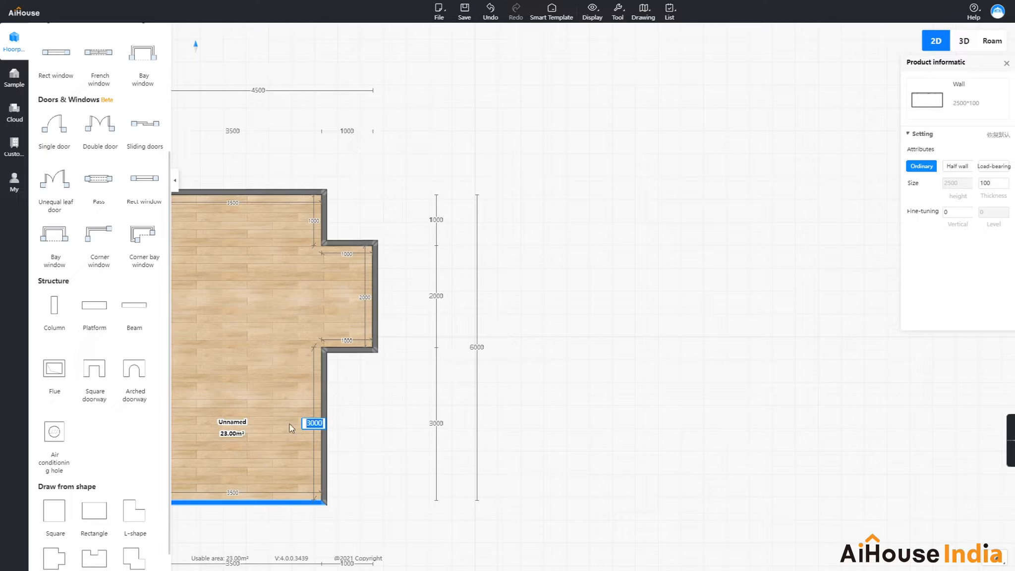
{"action": "type", "text": "2"}
{"action": "key", "text": "Return"}
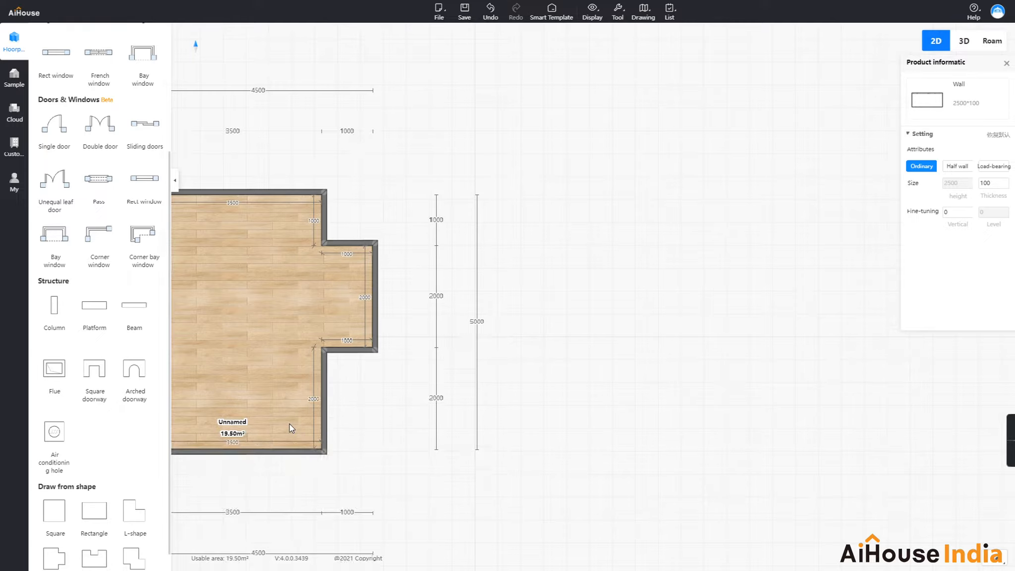
Step: Set the right wall above the side wing to 2000 mm by moving the room's upper wall
{"action": "left_click_drag", "start_coordinate": [382, 411], "coordinate": [498, 447]}
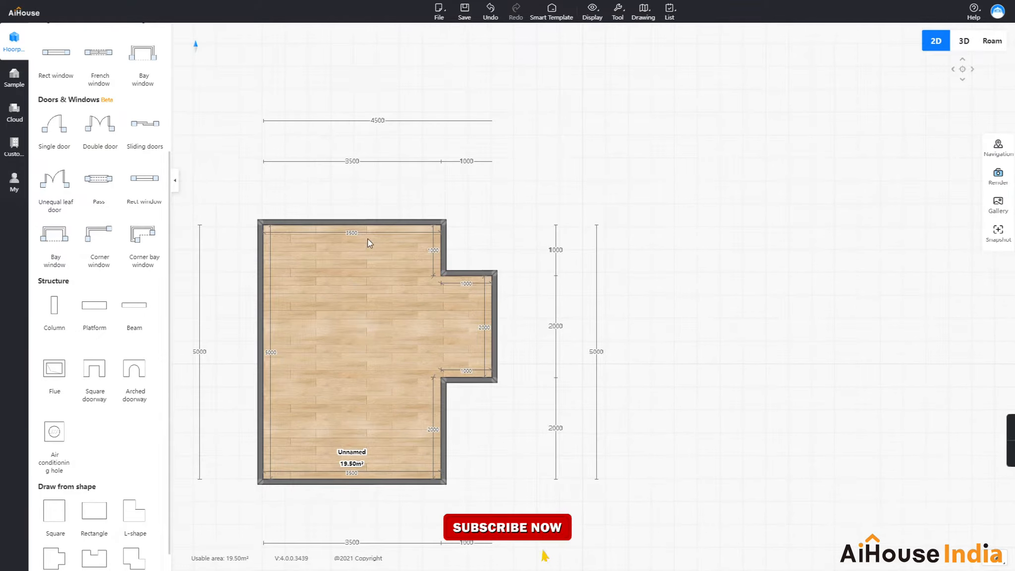
{"action": "left_click", "coordinate": [363, 222]}
{"action": "scroll", "coordinate": [481, 229], "scroll_direction": "up", "scroll_amount": 5}
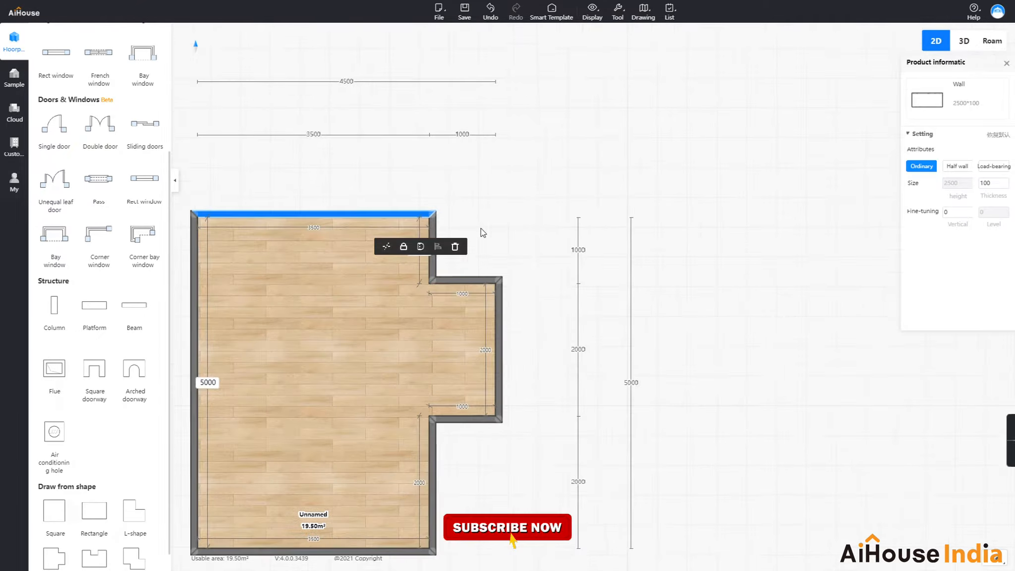
{"action": "scroll", "coordinate": [481, 232], "scroll_direction": "up", "scroll_amount": 3}
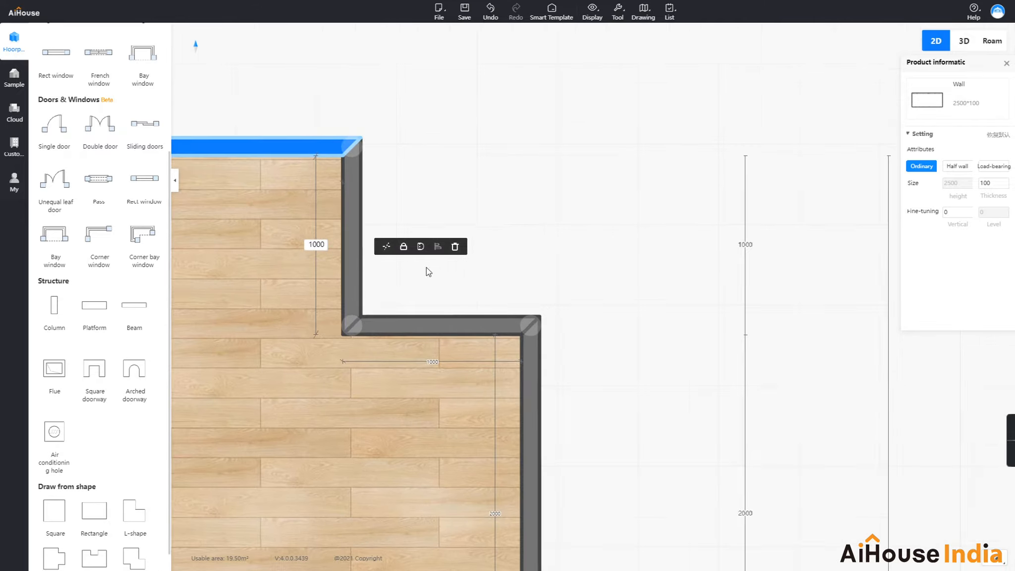
{"action": "left_click", "coordinate": [316, 244]}
{"action": "type", "text": "20"}
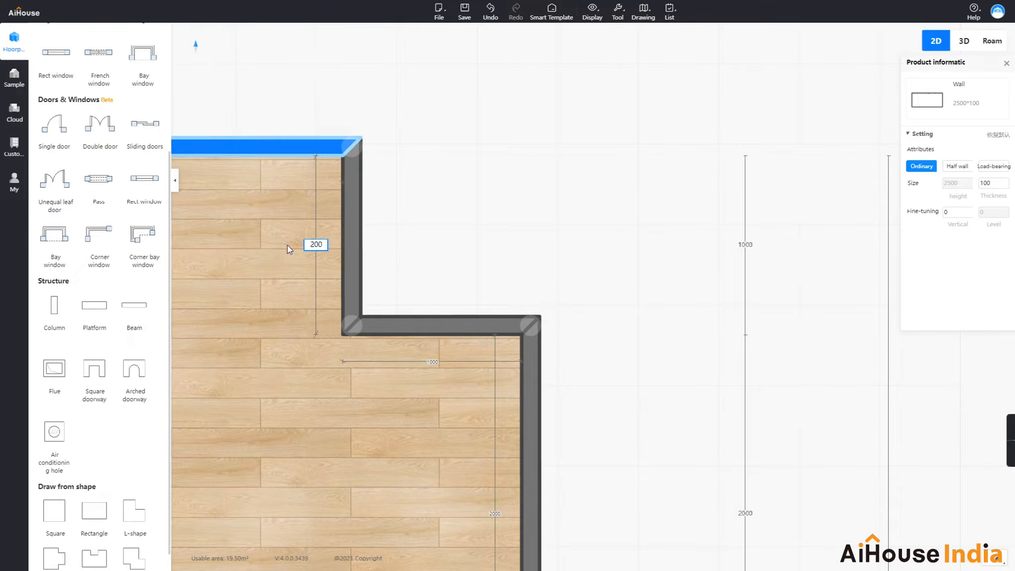
{"action": "key", "text": "Return"}
{"action": "scroll", "coordinate": [430, 233], "scroll_direction": "down", "scroll_amount": 8}
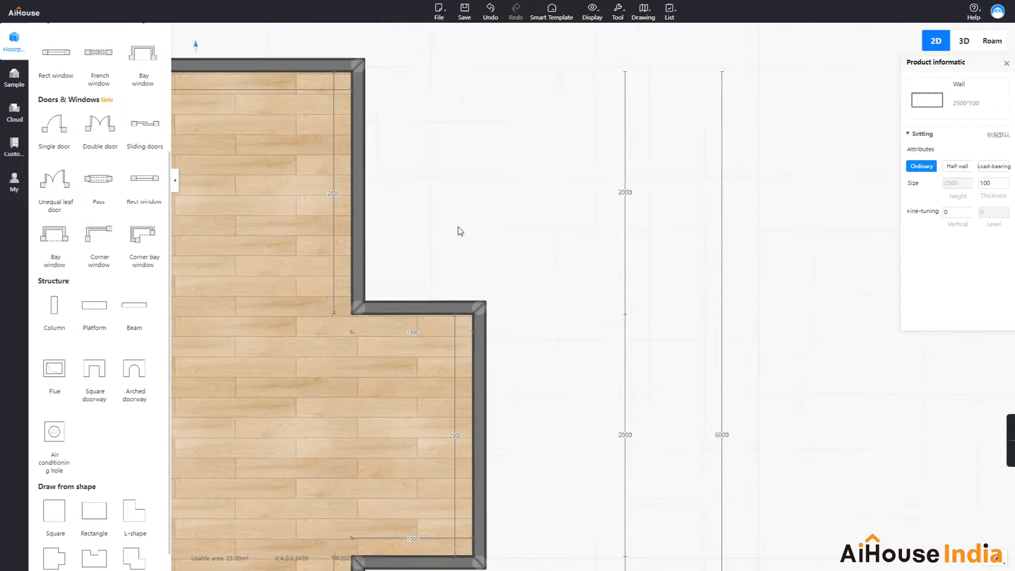
{"action": "scroll", "coordinate": [538, 278], "scroll_direction": "down", "scroll_amount": 2}
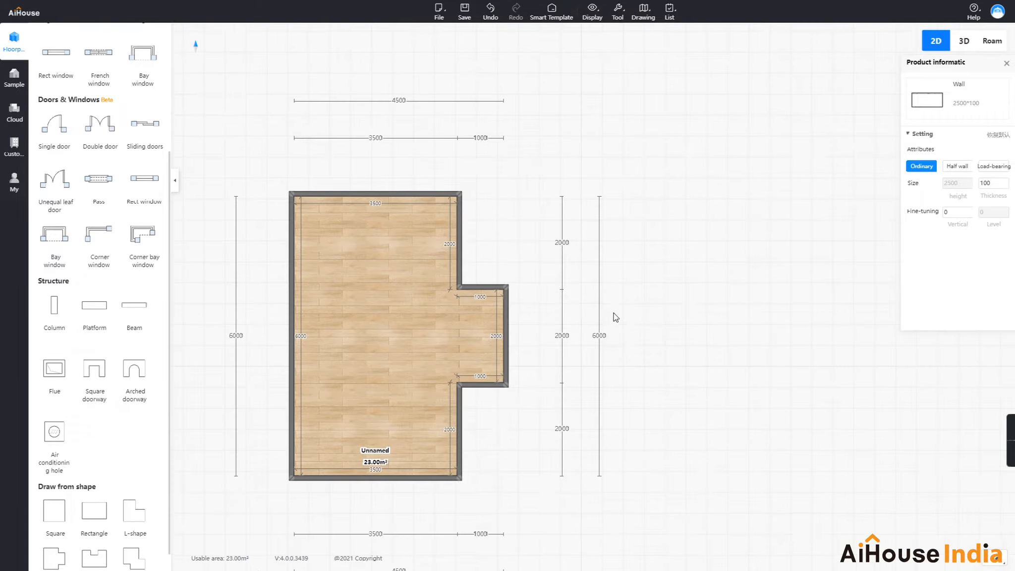
Step: Change the right wall below the side wing to a half wall with a height of 1000 mm
{"action": "left_click", "coordinate": [667, 307]}
{"action": "left_click_drag", "start_coordinate": [642, 361], "coordinate": [610, 292]}
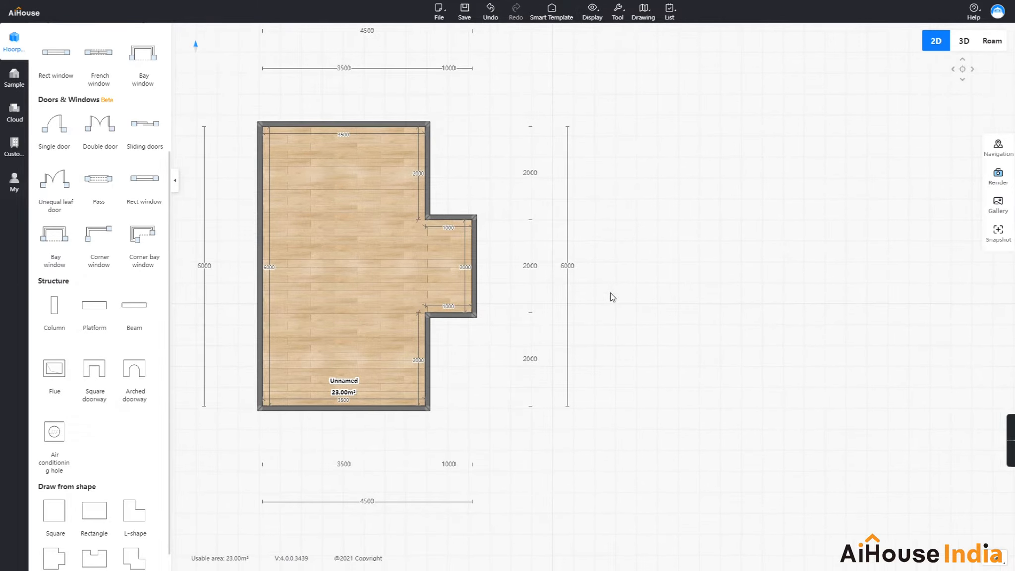
{"action": "left_click", "coordinate": [427, 354]}
{"action": "left_click", "coordinate": [956, 166]}
{"action": "left_click_drag", "start_coordinate": [963, 183], "coordinate": [930, 190]}
{"action": "type", "text": "1000"}
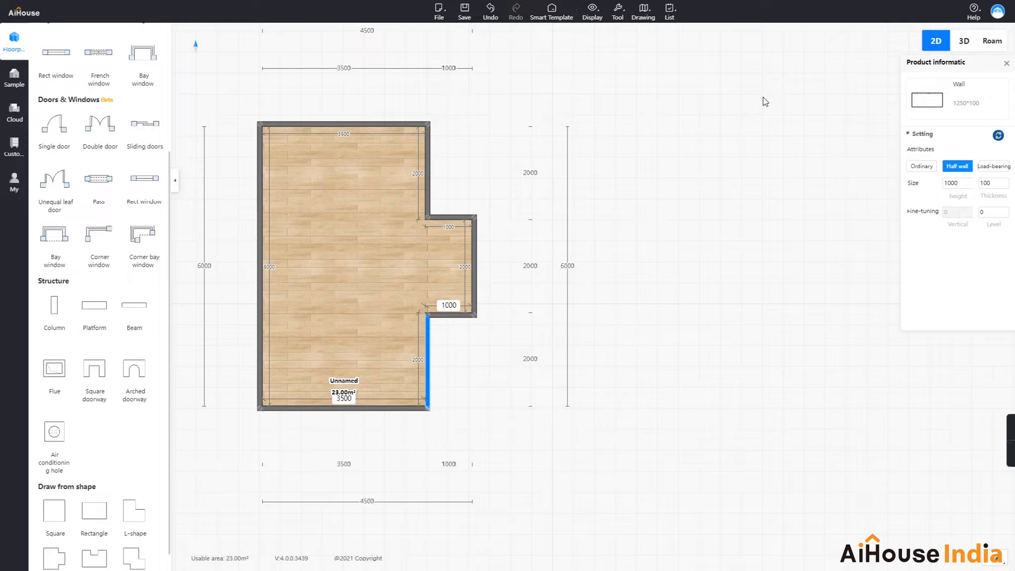
Step: Change the right wall above the side wing to a half wall and lower its height
{"action": "left_click", "coordinate": [427, 142]}
{"action": "left_click", "coordinate": [957, 166]}
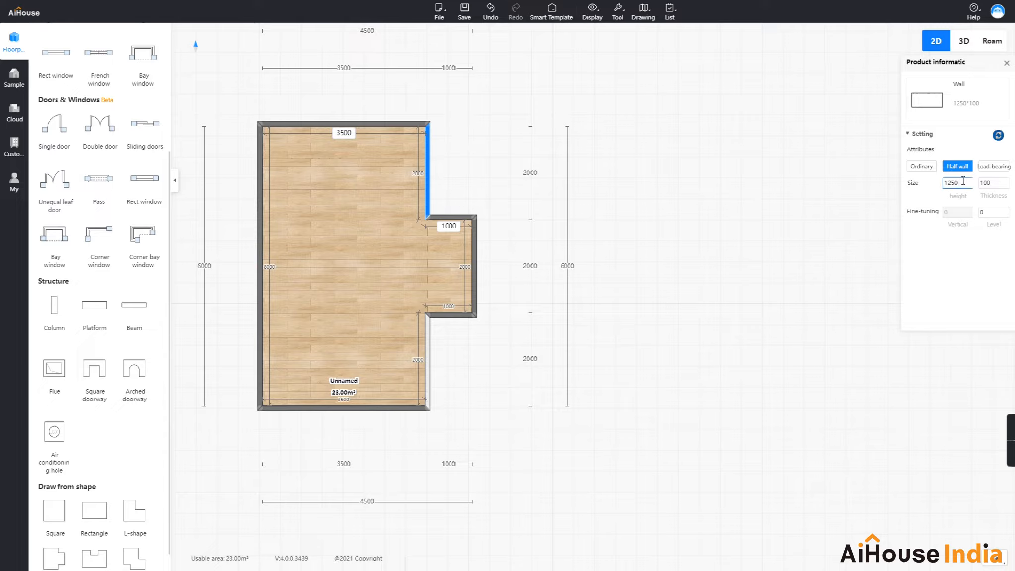
{"action": "type", "text": "10"}
{"action": "left_click", "coordinate": [487, 195]}
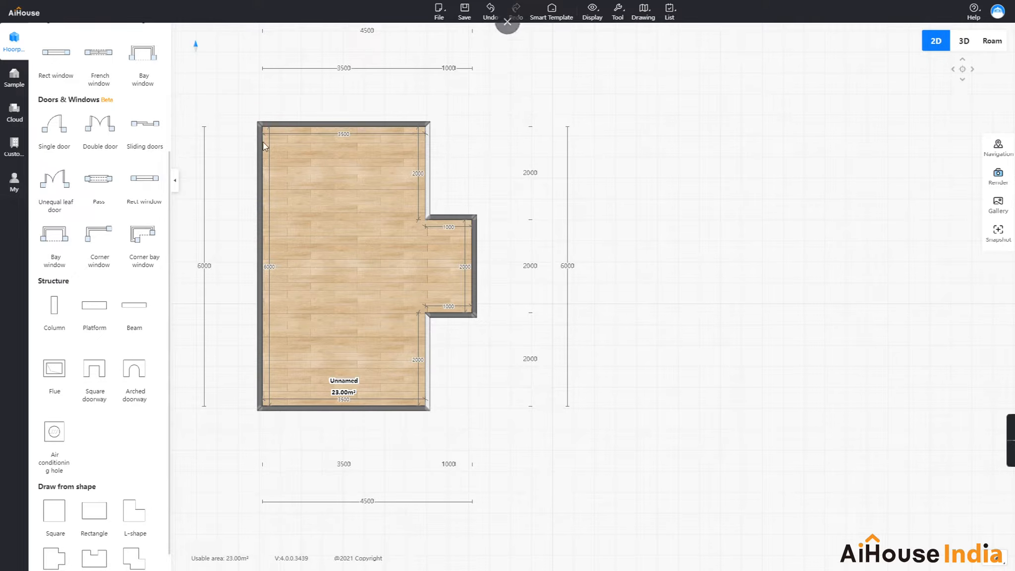
Step: Search the public cloud library for "railing" and look through the models
{"action": "left_click", "coordinate": [14, 180]}
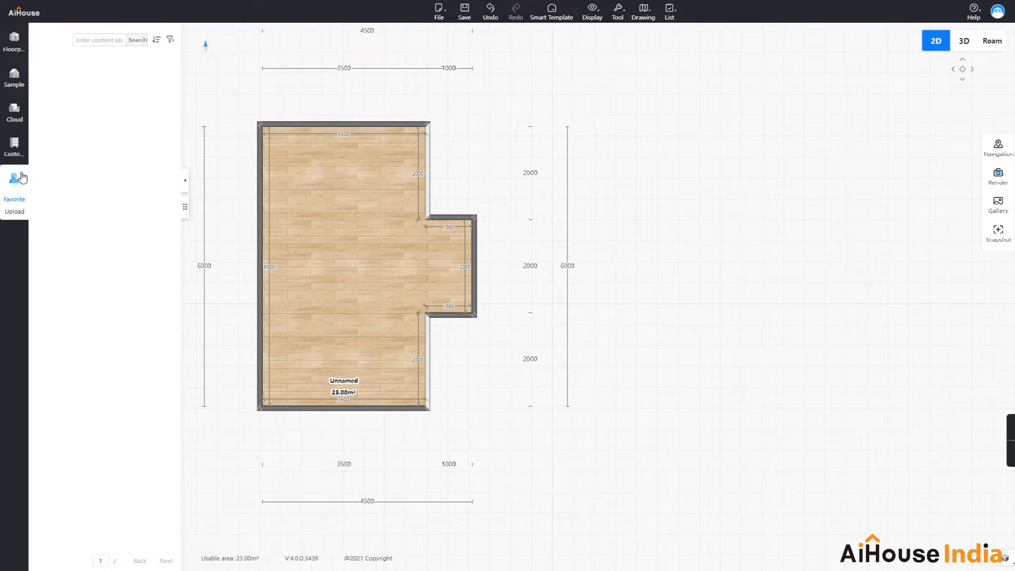
{"action": "left_click", "coordinate": [19, 149]}
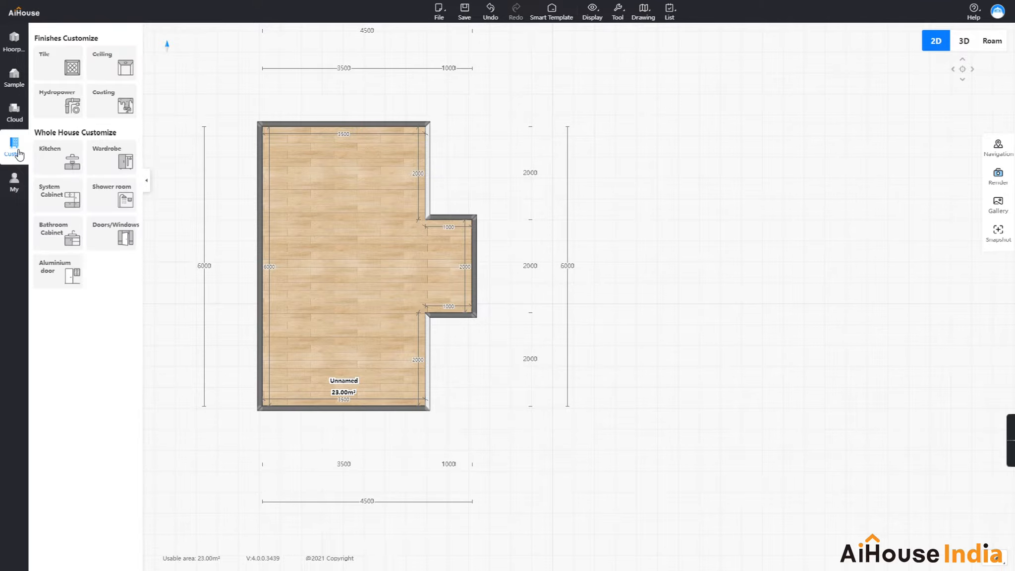
{"action": "left_click", "coordinate": [17, 124]}
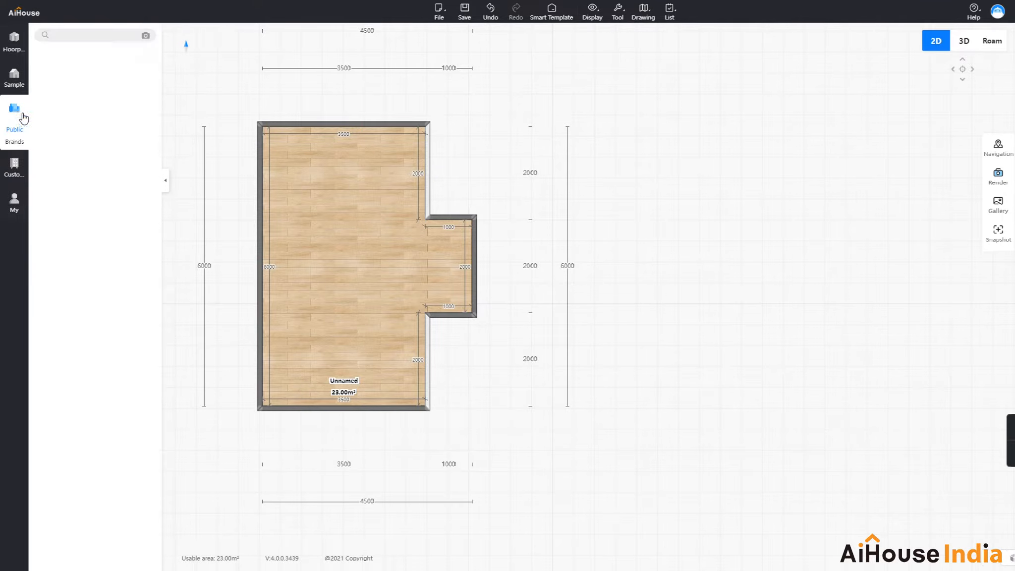
{"action": "left_click", "coordinate": [104, 34]}
{"action": "type", "text": "railing"}
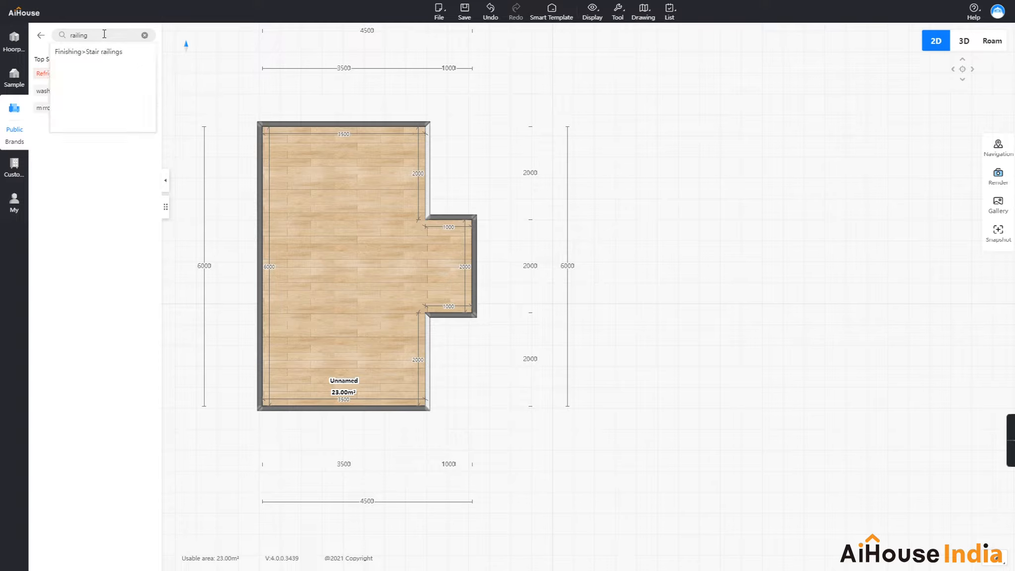
{"action": "key", "text": "Return"}
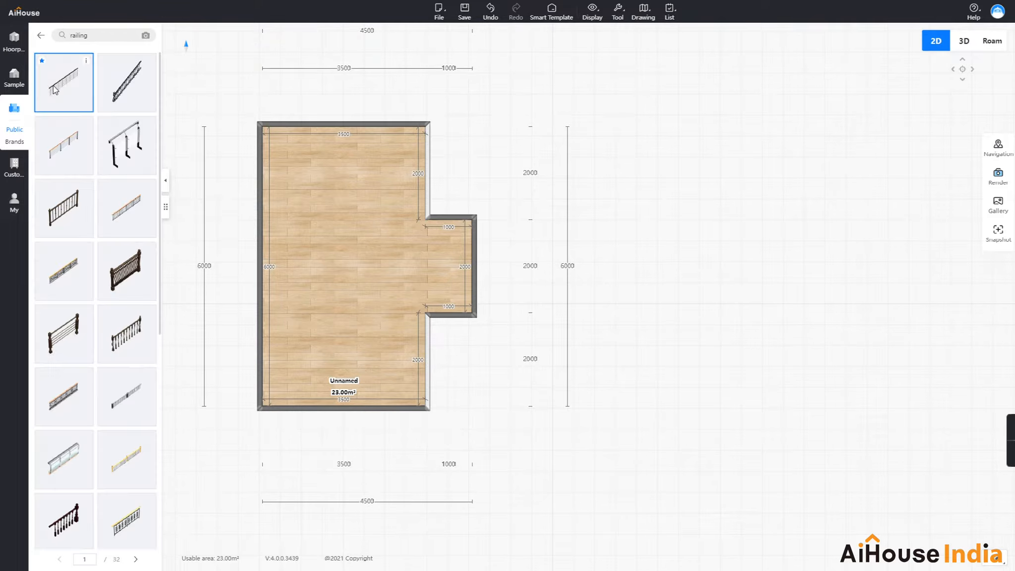
{"action": "scroll", "coordinate": [108, 391], "scroll_direction": "down", "scroll_amount": 8}
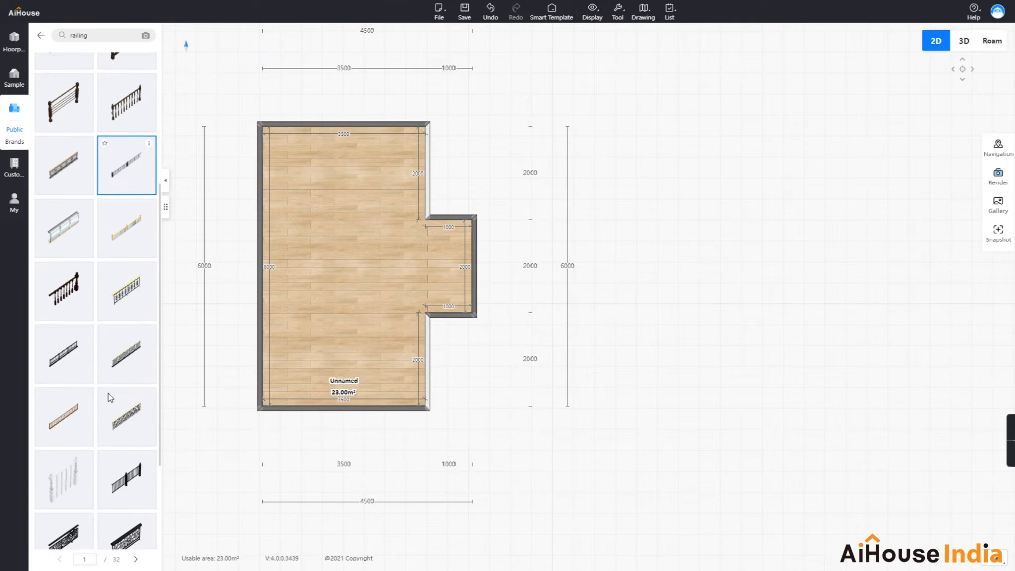
{"action": "scroll", "coordinate": [109, 394], "scroll_direction": "up", "scroll_amount": 10}
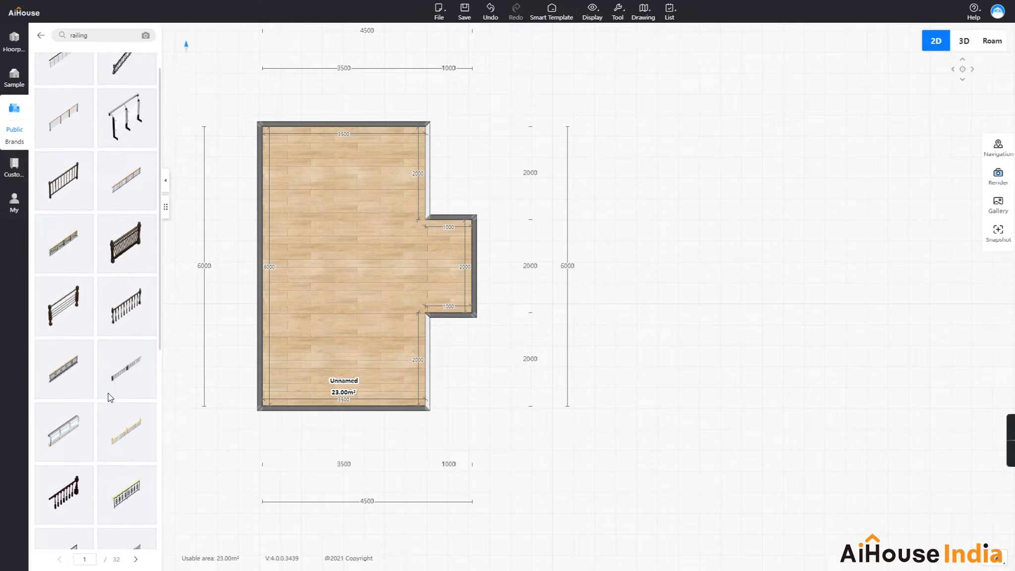
Step: Browse the Stair railings category of the public library and the Railing group in the favorites
{"action": "left_click", "coordinate": [41, 39]}
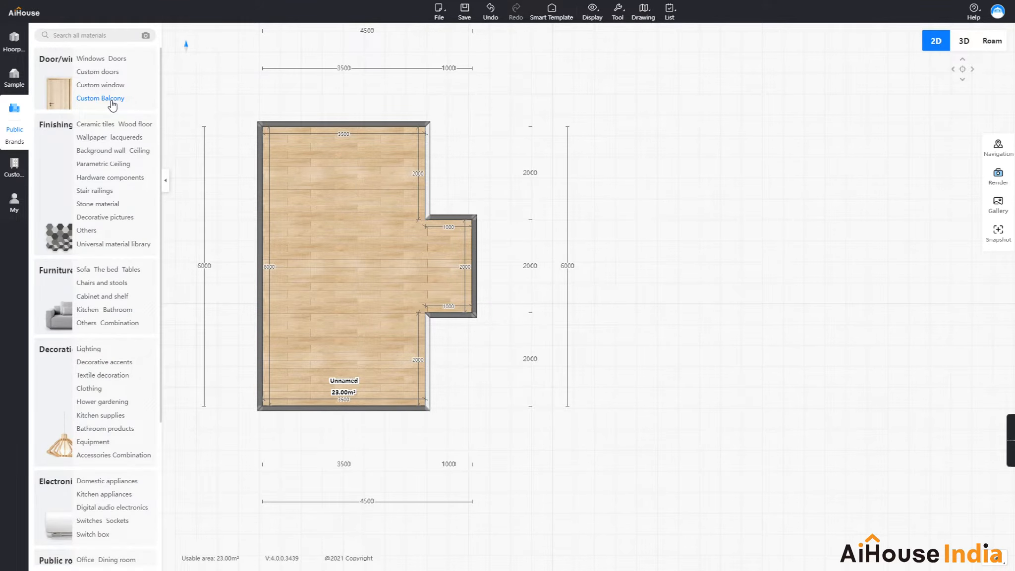
{"action": "left_click", "coordinate": [92, 193]}
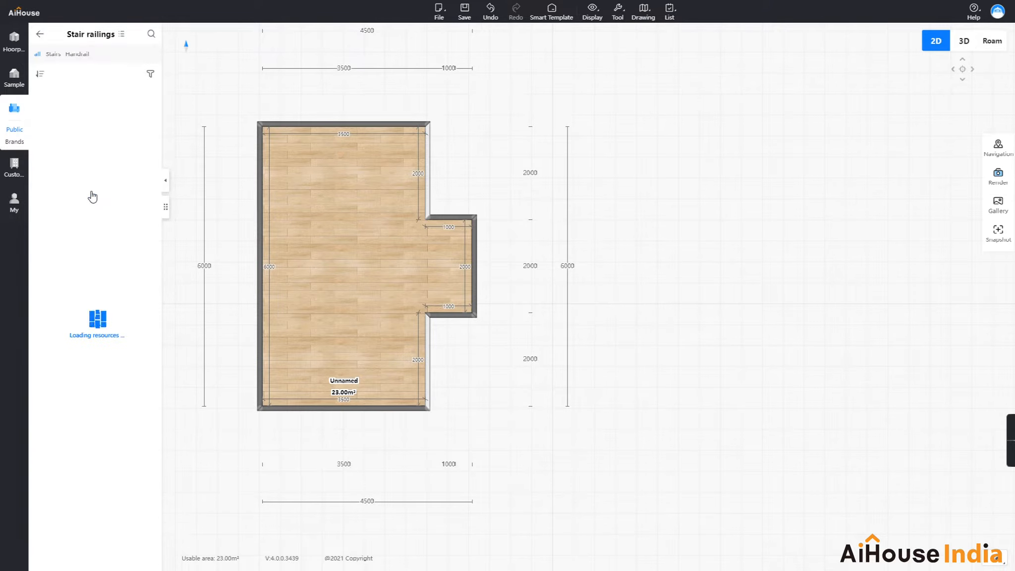
{"action": "scroll", "coordinate": [124, 208], "scroll_direction": "down", "scroll_amount": 10}
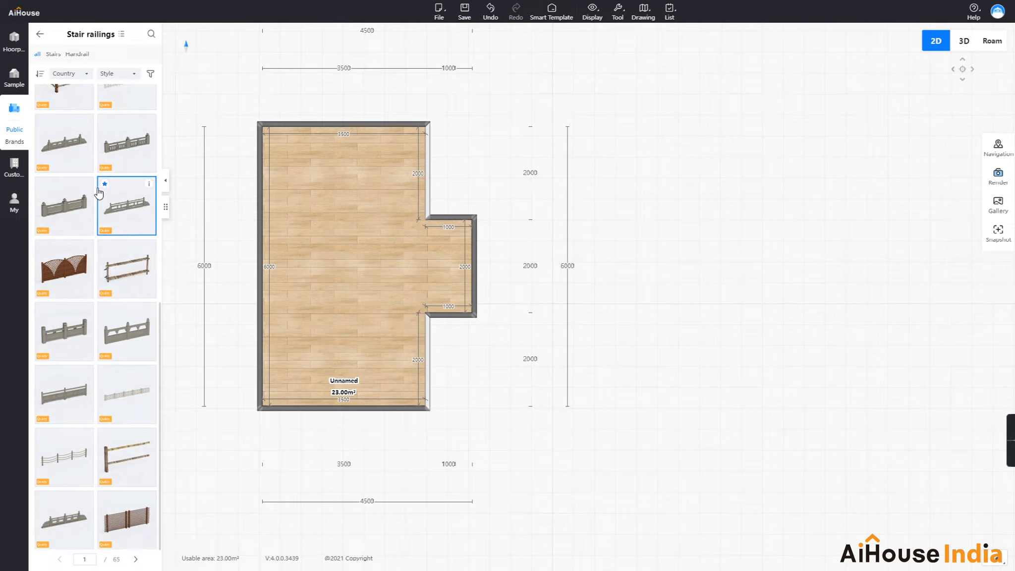
{"action": "left_click", "coordinate": [15, 201]}
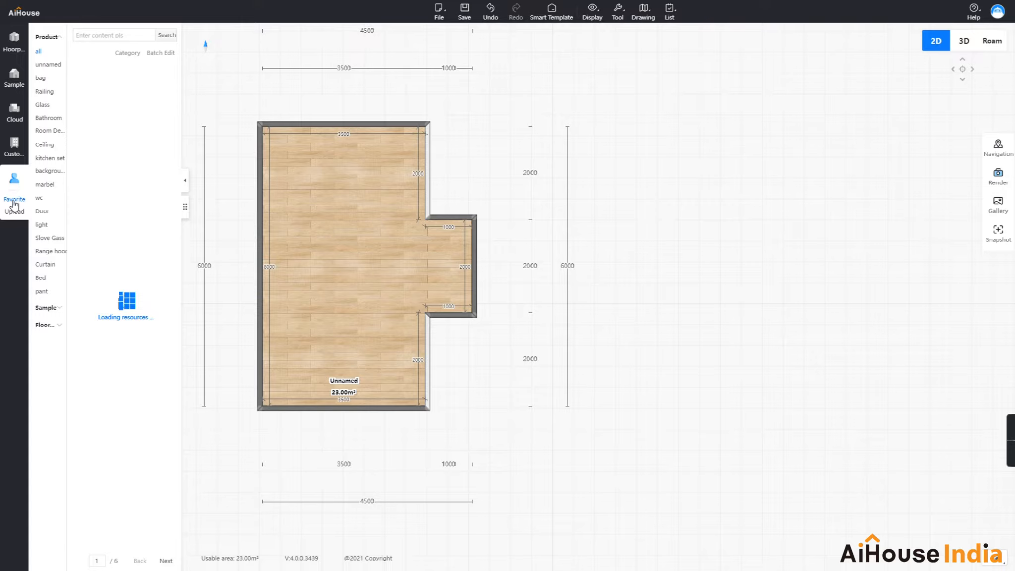
{"action": "left_click", "coordinate": [45, 94]}
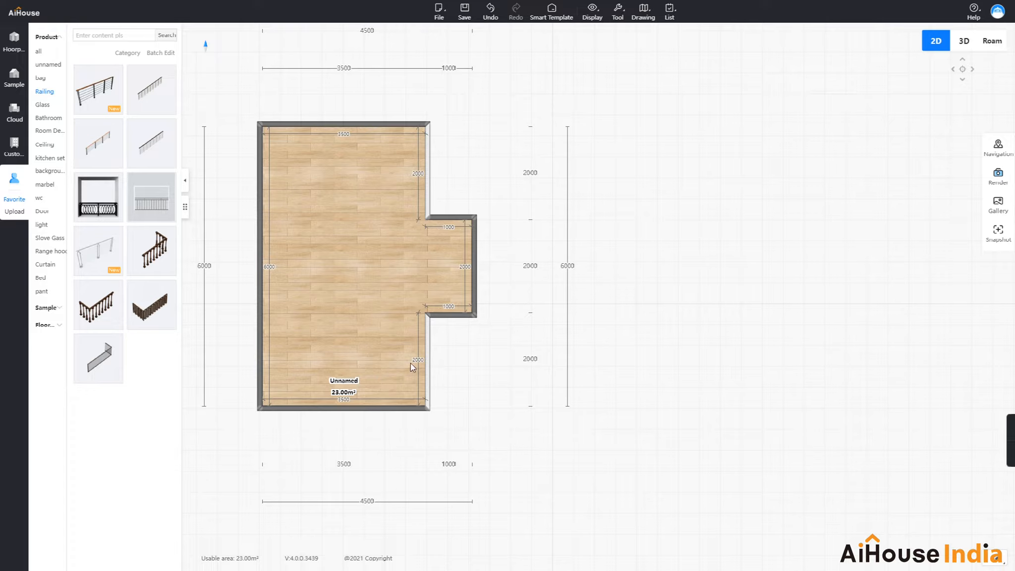
Step: Place a structural column outside the plan, beside the half wall below the side wing
{"action": "left_click", "coordinate": [14, 43]}
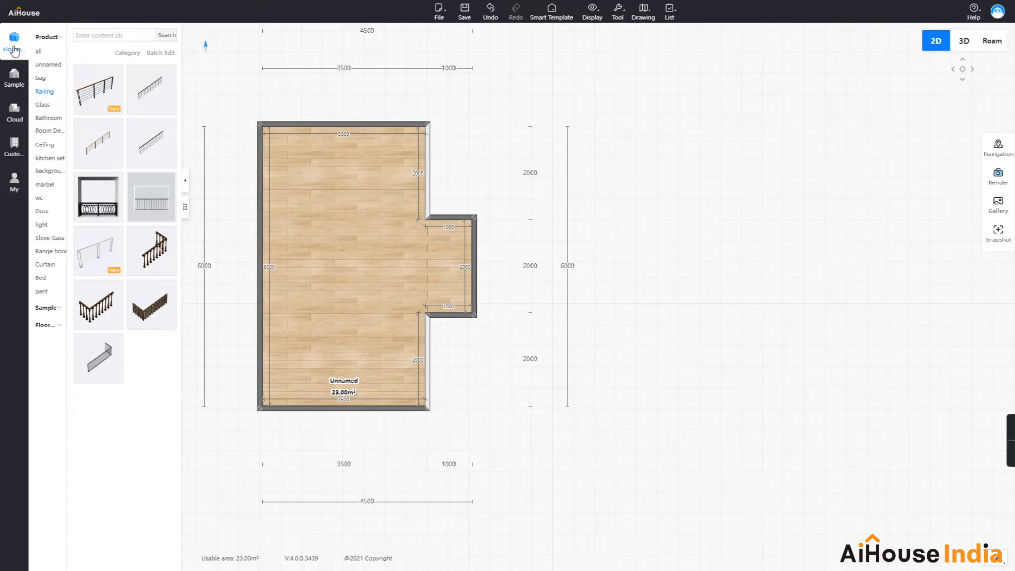
{"action": "scroll", "coordinate": [77, 418], "scroll_direction": "down", "scroll_amount": 4}
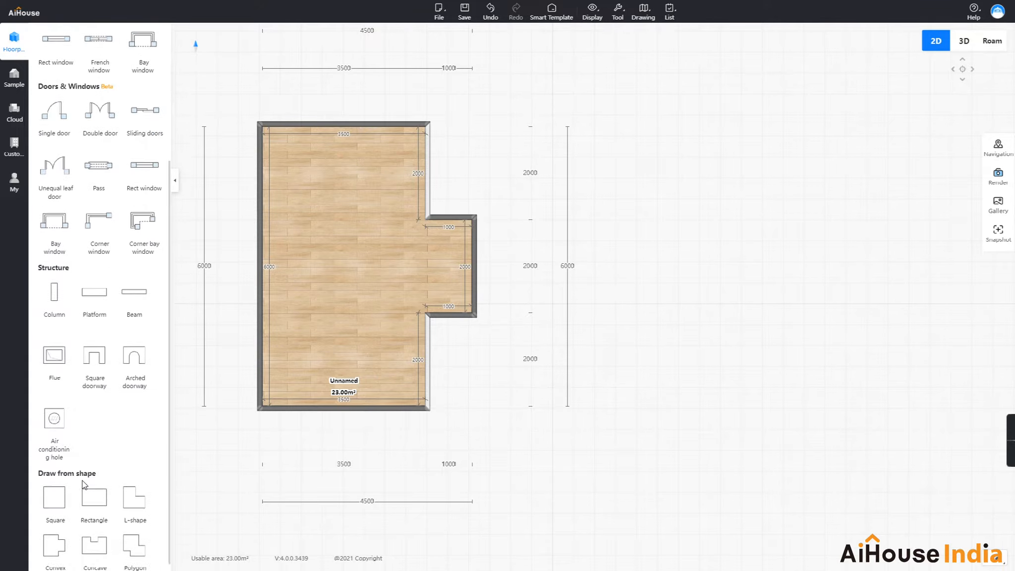
{"action": "left_click", "coordinate": [54, 283]}
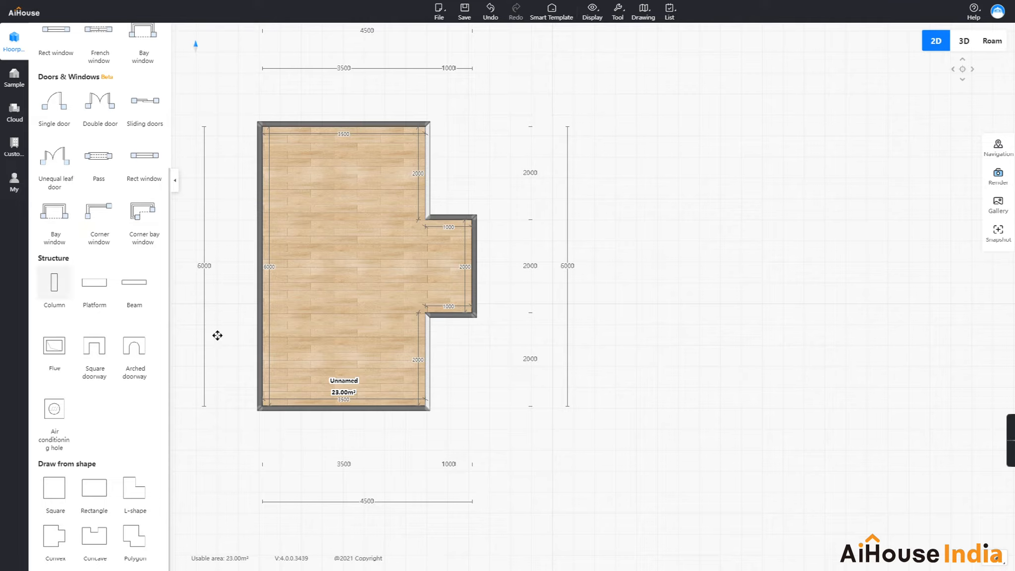
{"action": "left_click", "coordinate": [452, 394]}
{"action": "scroll", "coordinate": [411, 411], "scroll_direction": "up", "scroll_amount": 2}
{"action": "left_click", "coordinate": [413, 408]}
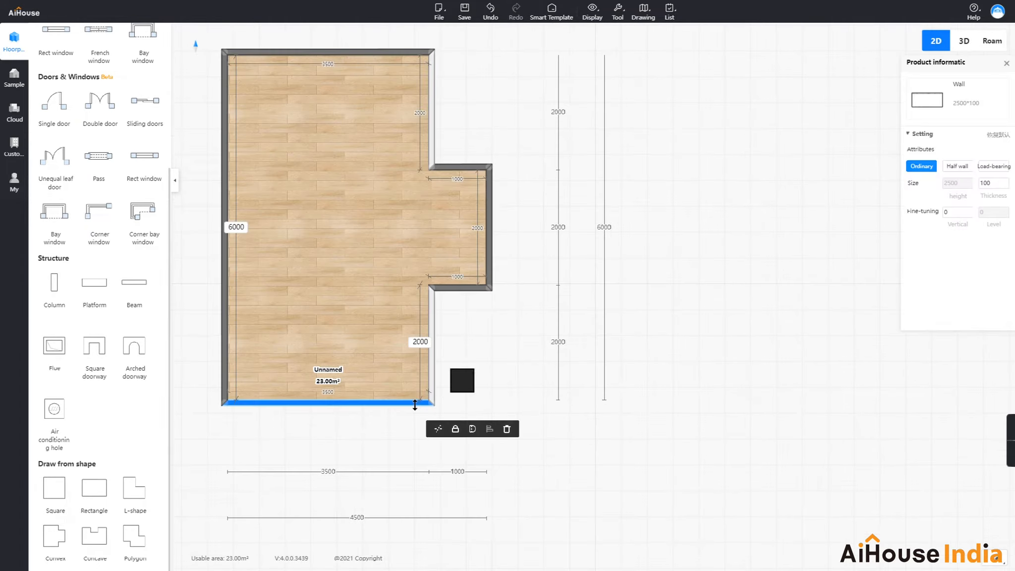
Step: Set the column's length and width to 100 mm each
{"action": "left_click", "coordinate": [989, 184]}
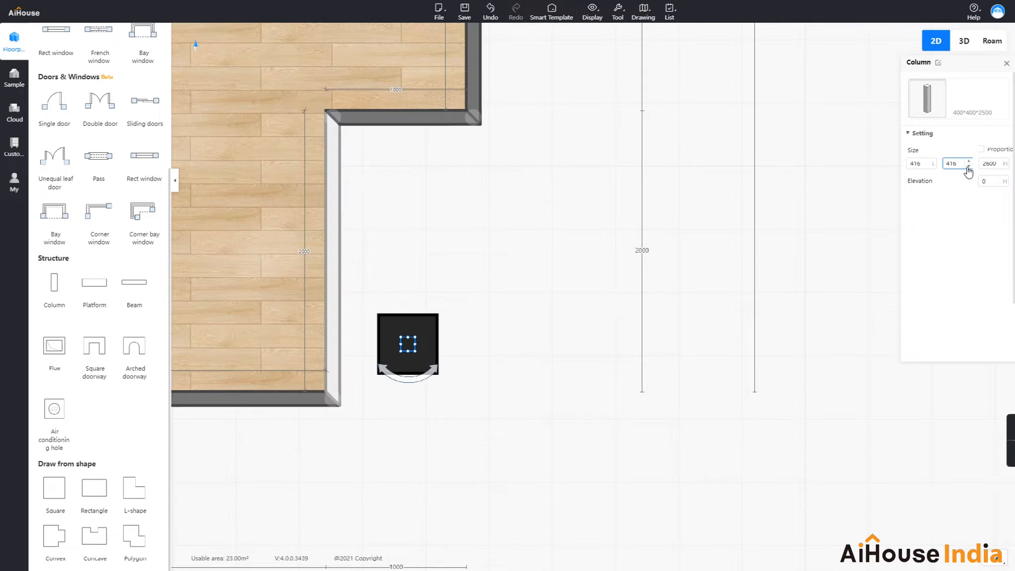
{"action": "left_click_drag", "start_coordinate": [961, 164], "coordinate": [931, 166]}
{"action": "type", "text": "100"}
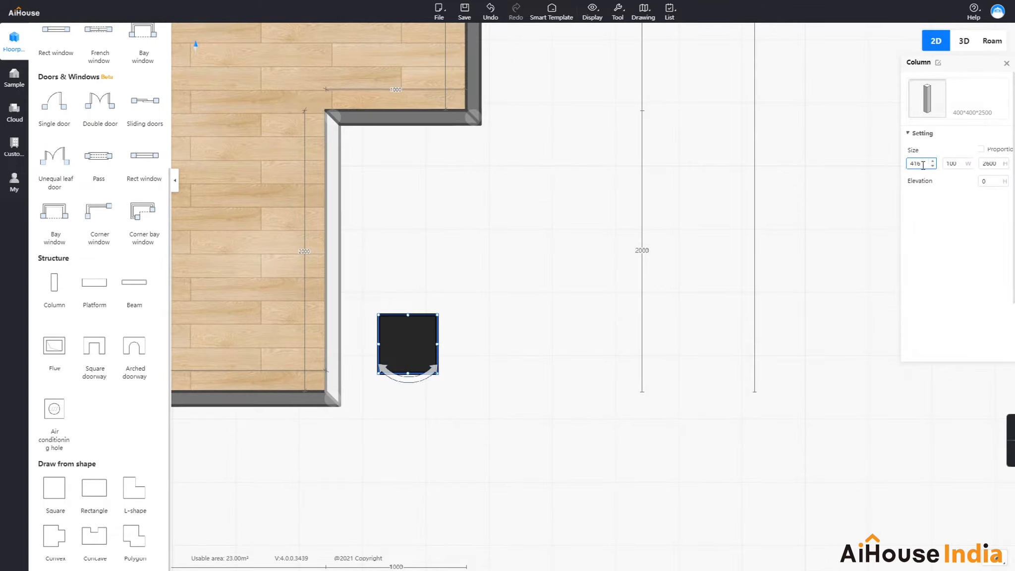
{"action": "left_click_drag", "start_coordinate": [922, 165], "coordinate": [898, 178]}
{"action": "type", "text": "100"}
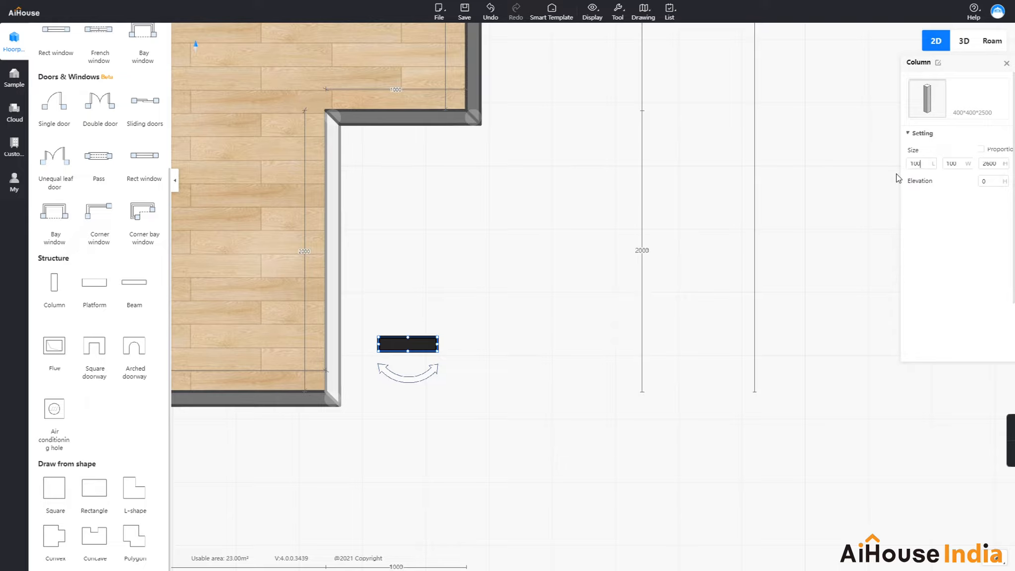
{"action": "key", "text": "Return"}
{"action": "left_click", "coordinate": [525, 322]}
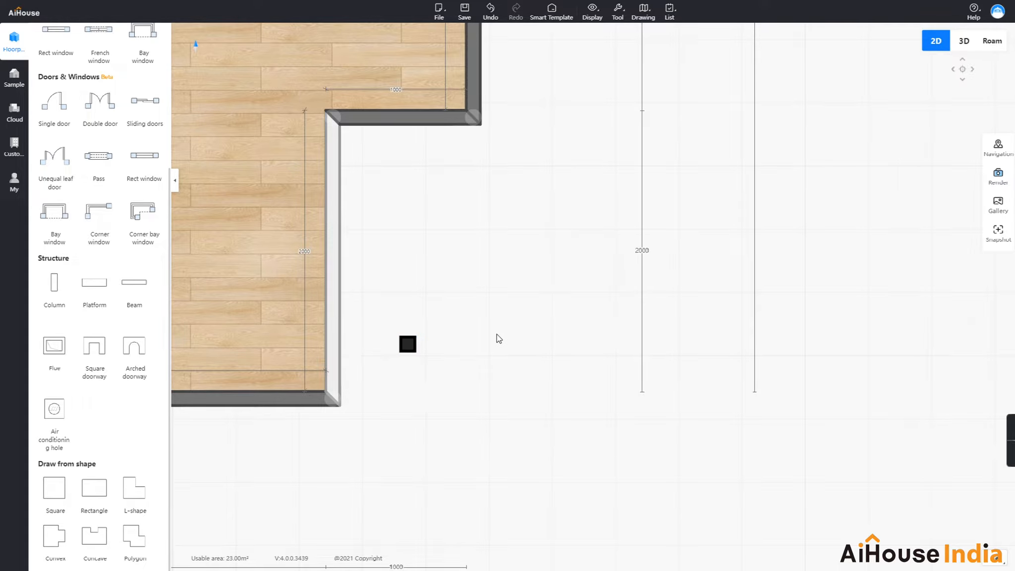
Step: Move the column onto the floor plan's lower right corner, aligned with the wall ends
{"action": "left_click_drag", "start_coordinate": [466, 345], "coordinate": [389, 394]}
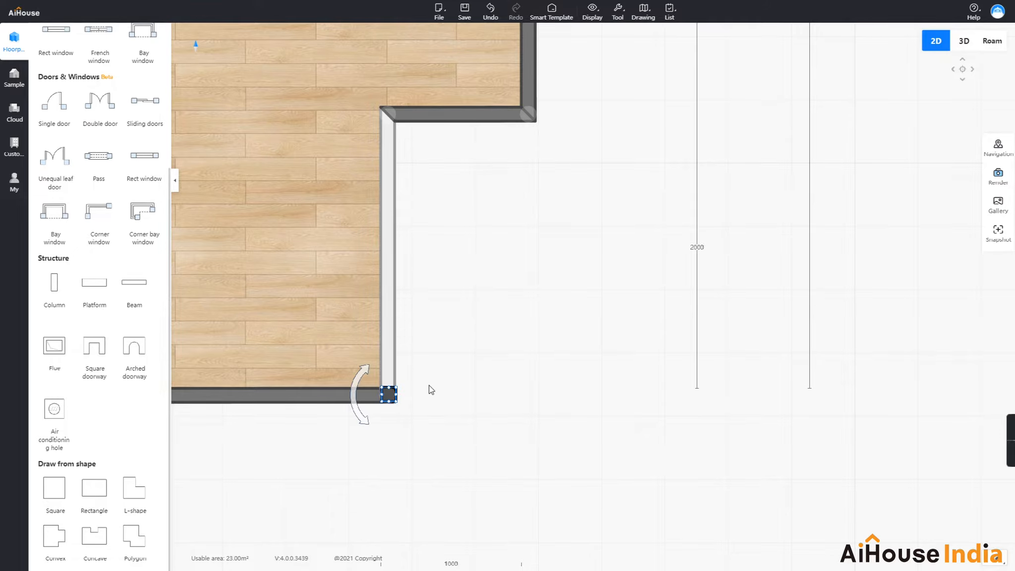
{"action": "scroll", "coordinate": [410, 380], "scroll_direction": "up", "scroll_amount": 5}
{"action": "scroll", "coordinate": [403, 388], "scroll_direction": "up", "scroll_amount": 1}
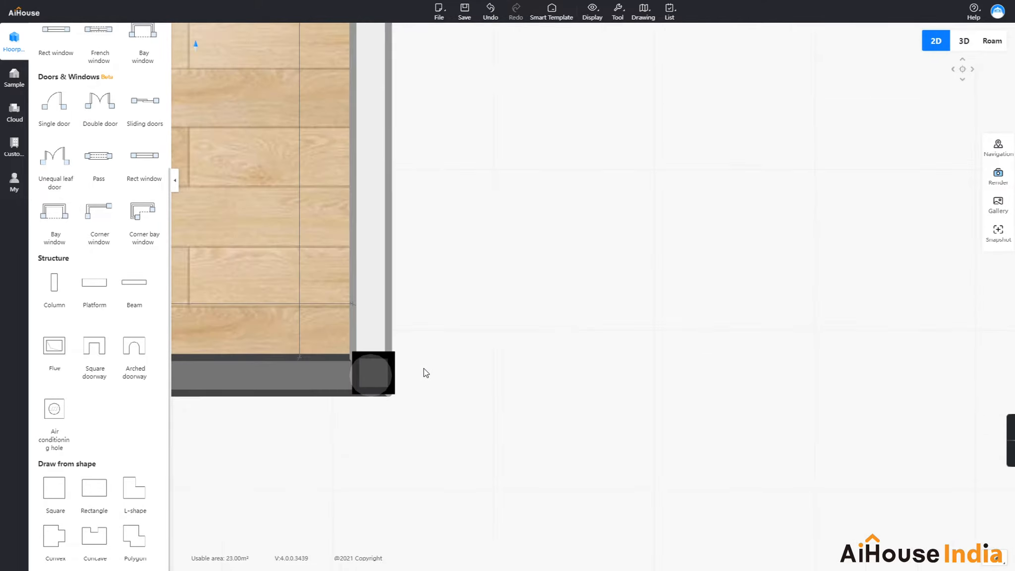
{"action": "left_click", "coordinate": [385, 356]}
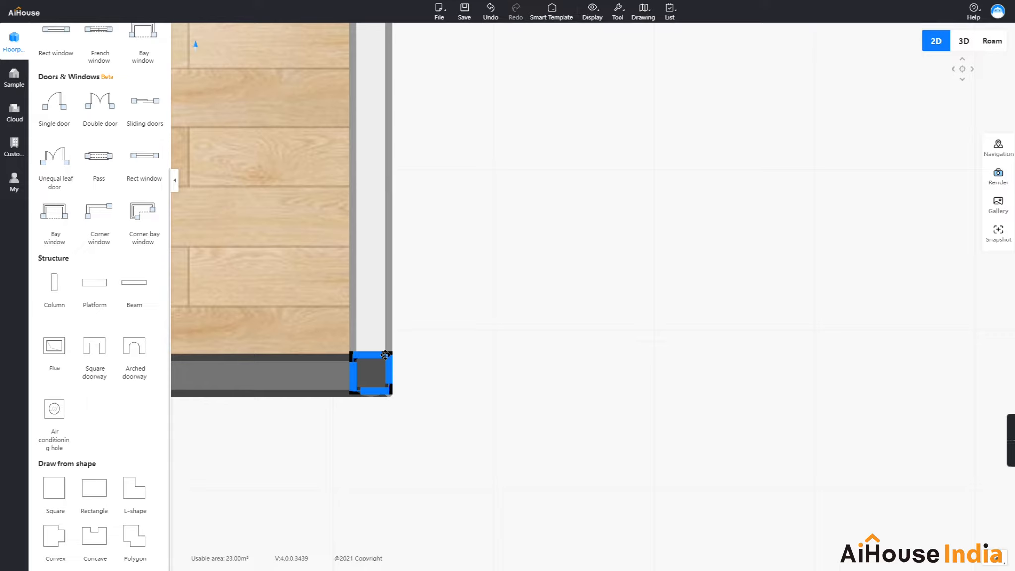
{"action": "left_click_drag", "start_coordinate": [385, 355], "coordinate": [385, 356]}
{"action": "left_click", "coordinate": [464, 336]}
Step: Duplicate the column at the plan's lower right corner
{"action": "scroll", "coordinate": [446, 344], "scroll_direction": "down", "scroll_amount": 3}
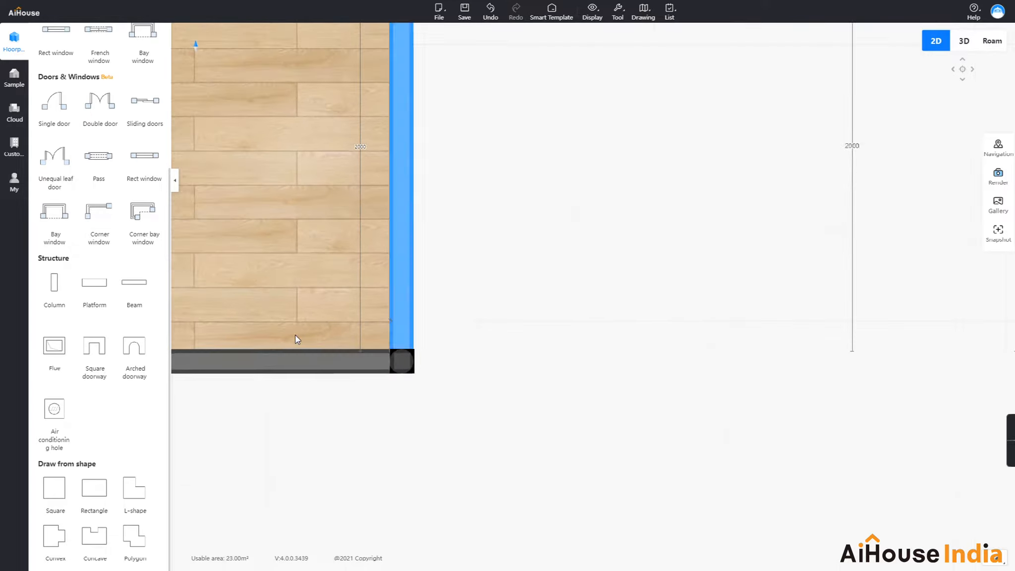
{"action": "scroll", "coordinate": [397, 237], "scroll_direction": "down", "scroll_amount": 2}
{"action": "scroll", "coordinate": [385, 161], "scroll_direction": "down", "scroll_amount": 1}
{"action": "left_click_drag", "start_coordinate": [431, 213], "coordinate": [438, 270]}
{"action": "scroll", "coordinate": [392, 364], "scroll_direction": "up", "scroll_amount": 1}
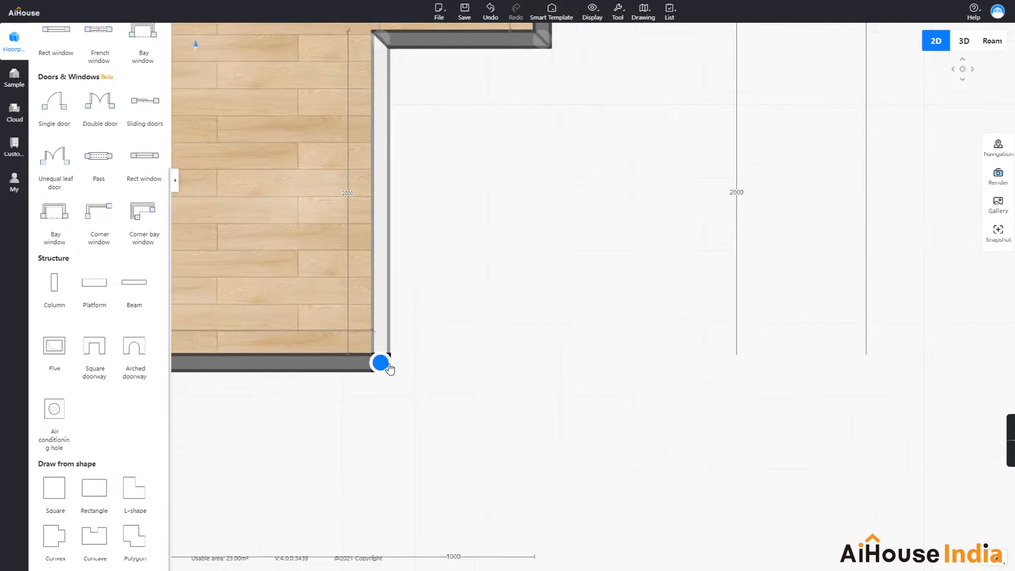
{"action": "scroll", "coordinate": [390, 368], "scroll_direction": "up", "scroll_amount": 2}
{"action": "left_click", "coordinate": [391, 336]}
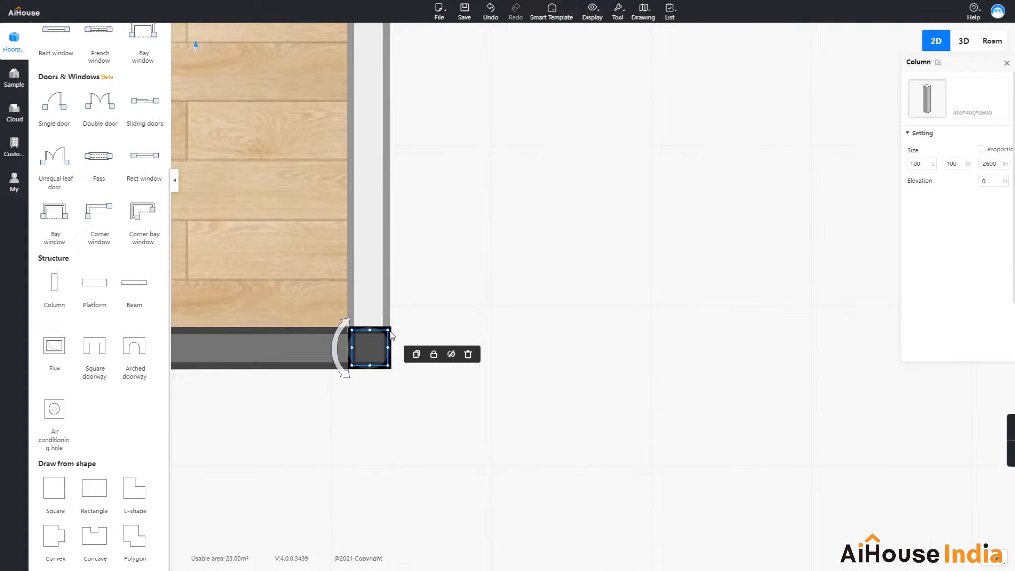
{"action": "left_click", "coordinate": [416, 353]}
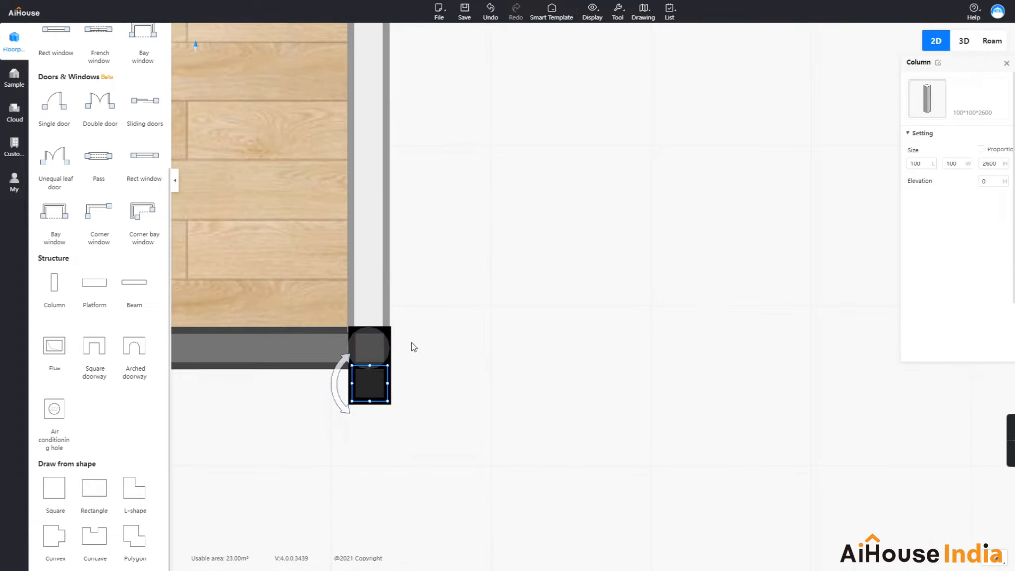
Step: Move the duplicated column to the corner where the lower half wall meets the side wing
{"action": "left_click_drag", "start_coordinate": [379, 382], "coordinate": [428, 84]}
{"action": "scroll", "coordinate": [449, 181], "scroll_direction": "down", "scroll_amount": 1}
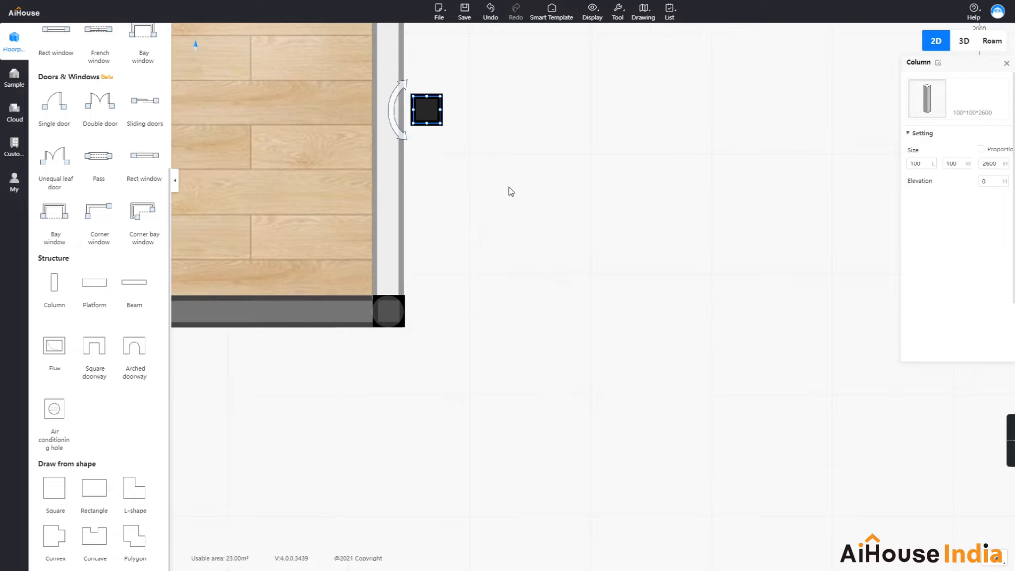
{"action": "scroll", "coordinate": [509, 187], "scroll_direction": "down", "scroll_amount": 1}
{"action": "left_click_drag", "start_coordinate": [509, 190], "coordinate": [488, 434]}
{"action": "left_click_drag", "start_coordinate": [421, 378], "coordinate": [384, 108]}
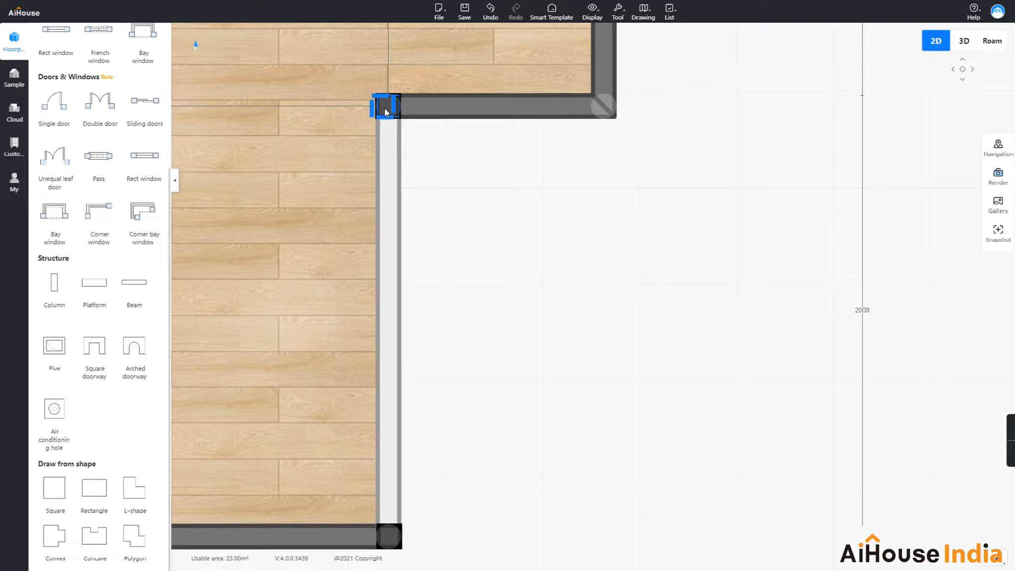
{"action": "left_click", "coordinate": [483, 173]}
Step: Copy the column at the side wing's lower inner corner and place the copy at the wing's upper inner corner
{"action": "scroll", "coordinate": [483, 200], "scroll_direction": "down", "scroll_amount": 1}
{"action": "left_click_drag", "start_coordinate": [483, 201], "coordinate": [430, 475]}
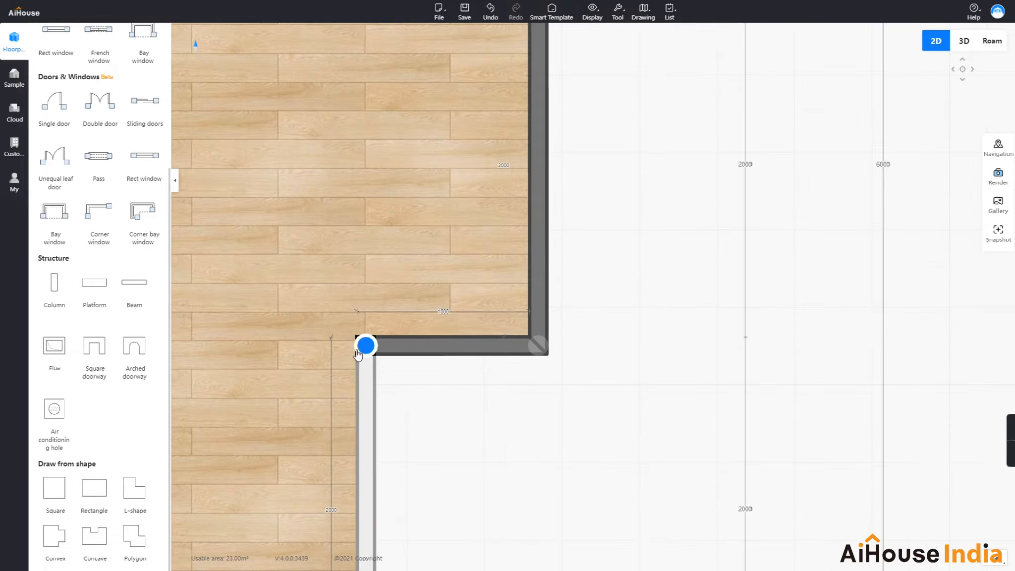
{"action": "scroll", "coordinate": [357, 347], "scroll_direction": "up", "scroll_amount": 3}
{"action": "left_click", "coordinate": [360, 336]}
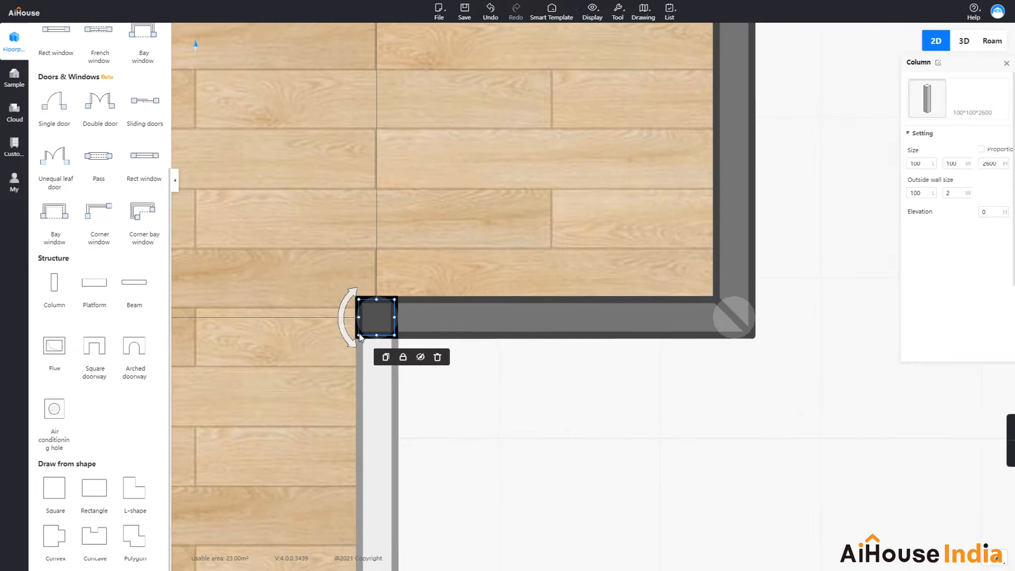
{"action": "left_click_drag", "start_coordinate": [381, 298], "coordinate": [489, 42]}
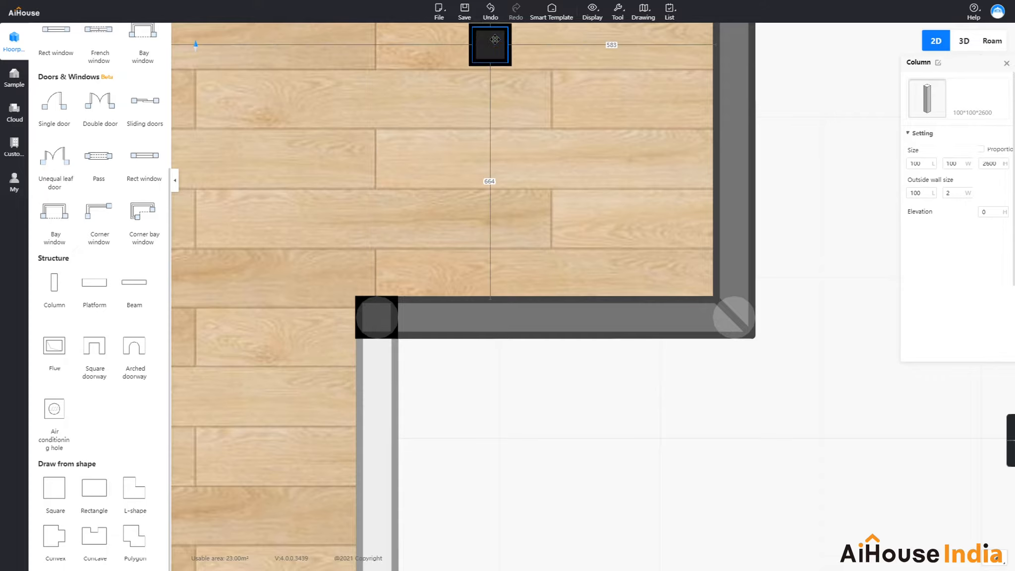
{"action": "scroll", "coordinate": [485, 128], "scroll_direction": "down", "scroll_amount": 1}
{"action": "scroll", "coordinate": [654, 141], "scroll_direction": "down", "scroll_amount": 1}
{"action": "left_click_drag", "start_coordinate": [718, 193], "coordinate": [585, 417]}
{"action": "left_click_drag", "start_coordinate": [611, 297], "coordinate": [611, 374]}
{"action": "left_click_drag", "start_coordinate": [363, 445], "coordinate": [297, 144]}
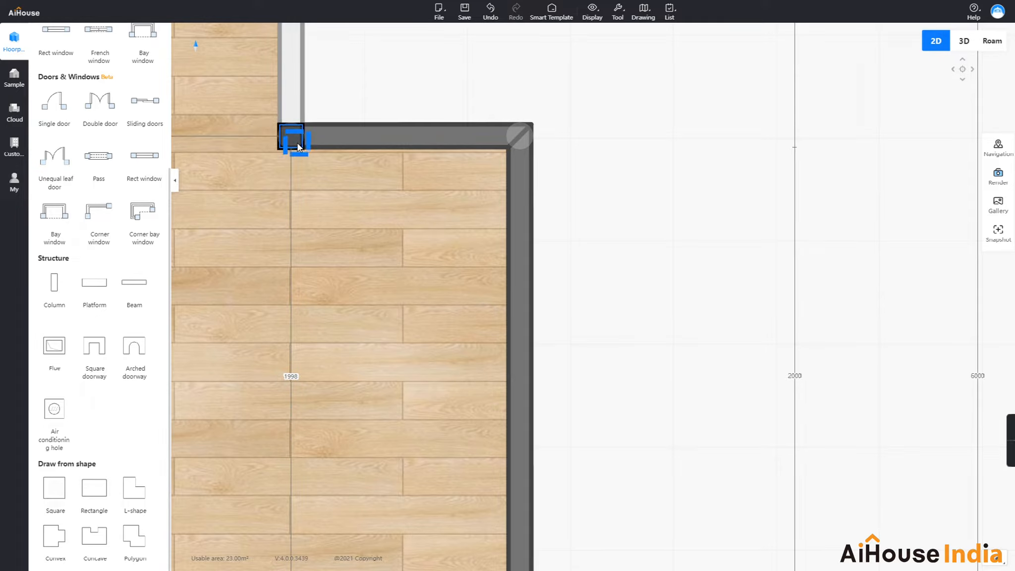
Step: Copy the column at the side wing's upper inner corner and fit the copy onto the floor plan's upper right corner
{"action": "left_click_drag", "start_coordinate": [483, 60], "coordinate": [547, 308]}
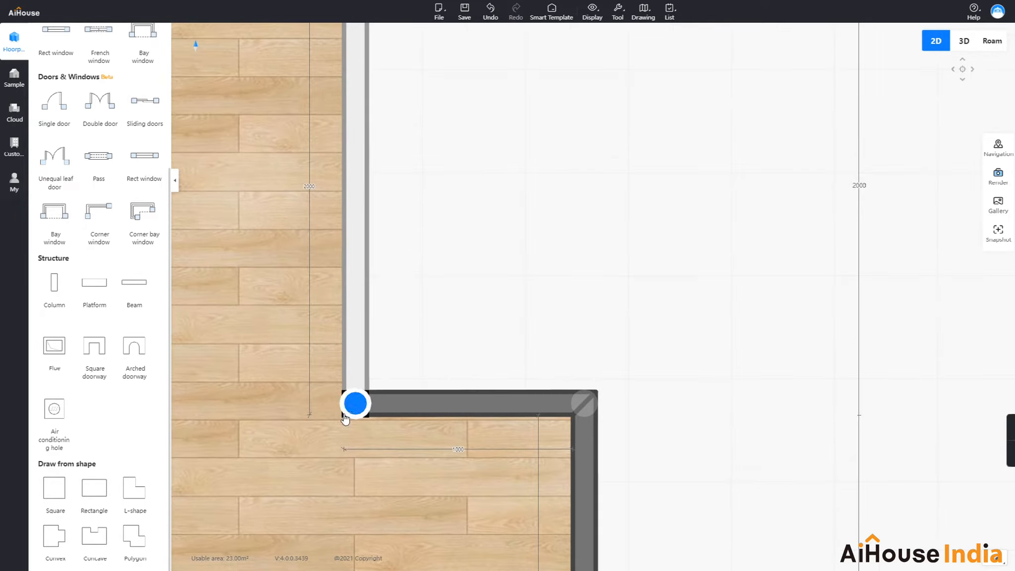
{"action": "scroll", "coordinate": [342, 417], "scroll_direction": "up", "scroll_amount": 3}
{"action": "left_click", "coordinate": [345, 397]}
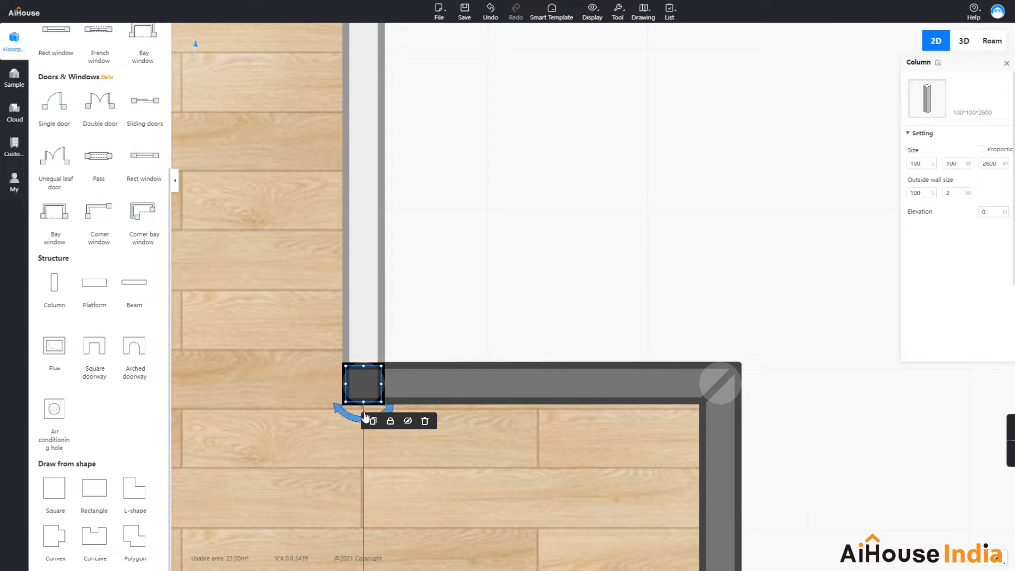
{"action": "left_click_drag", "start_coordinate": [347, 397], "coordinate": [442, 150]}
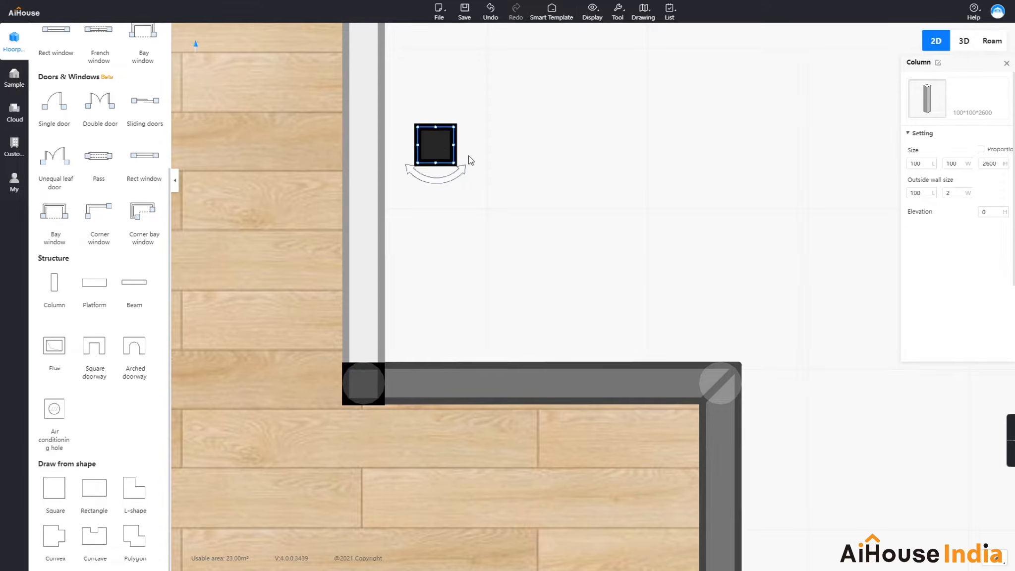
{"action": "scroll", "coordinate": [488, 171], "scroll_direction": "down", "scroll_amount": 2}
{"action": "left_click_drag", "start_coordinate": [552, 133], "coordinate": [485, 470]}
{"action": "left_click_drag", "start_coordinate": [376, 484], "coordinate": [321, 108]}
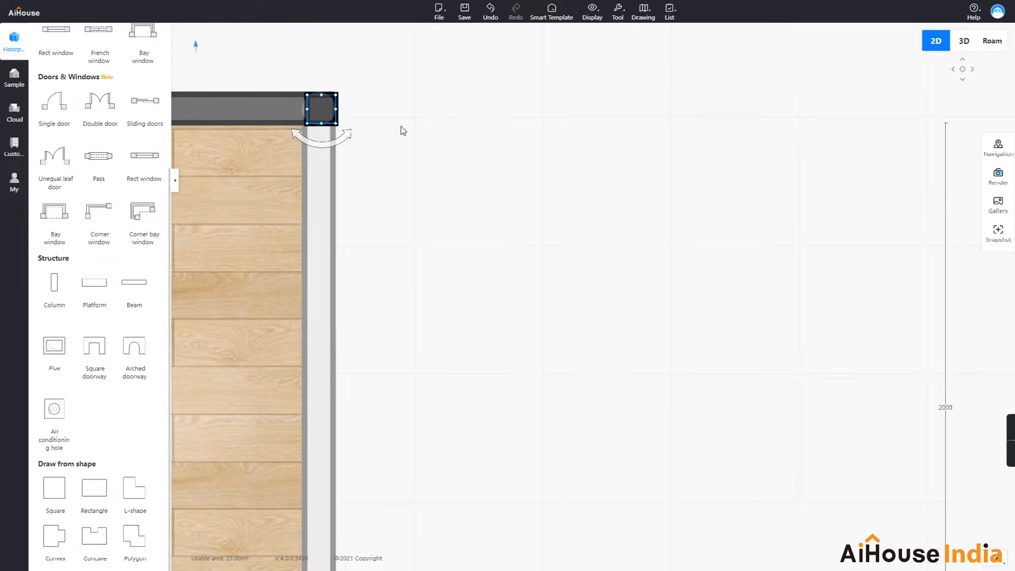
{"action": "scroll", "coordinate": [348, 84], "scroll_direction": "up", "scroll_amount": 2}
{"action": "left_click", "coordinate": [332, 96]}
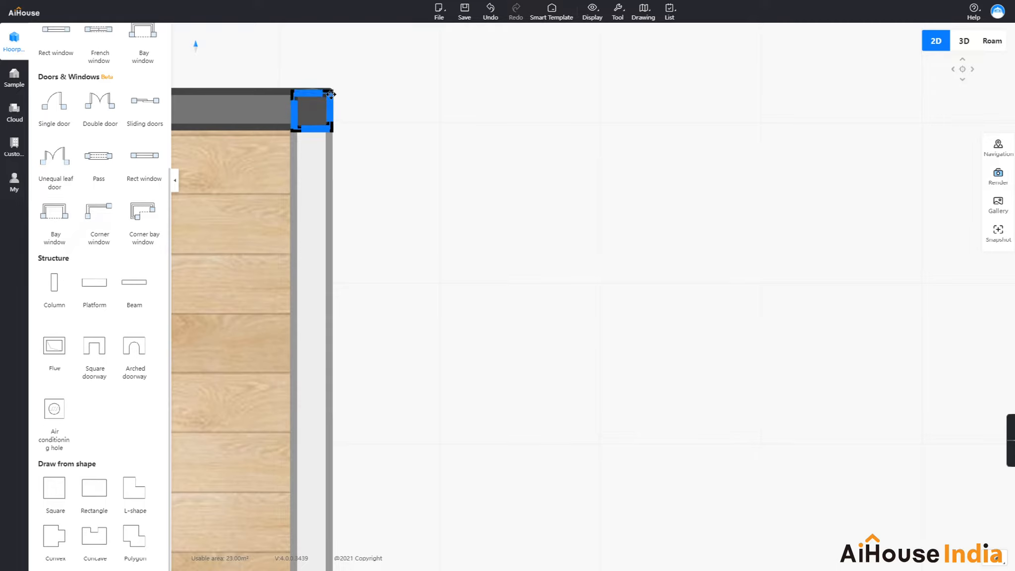
Step: Place the wood-topped Modern railing from the favorites' Railing group along the half wall above the side wing
{"action": "scroll", "coordinate": [418, 136], "scroll_direction": "down", "scroll_amount": 5}
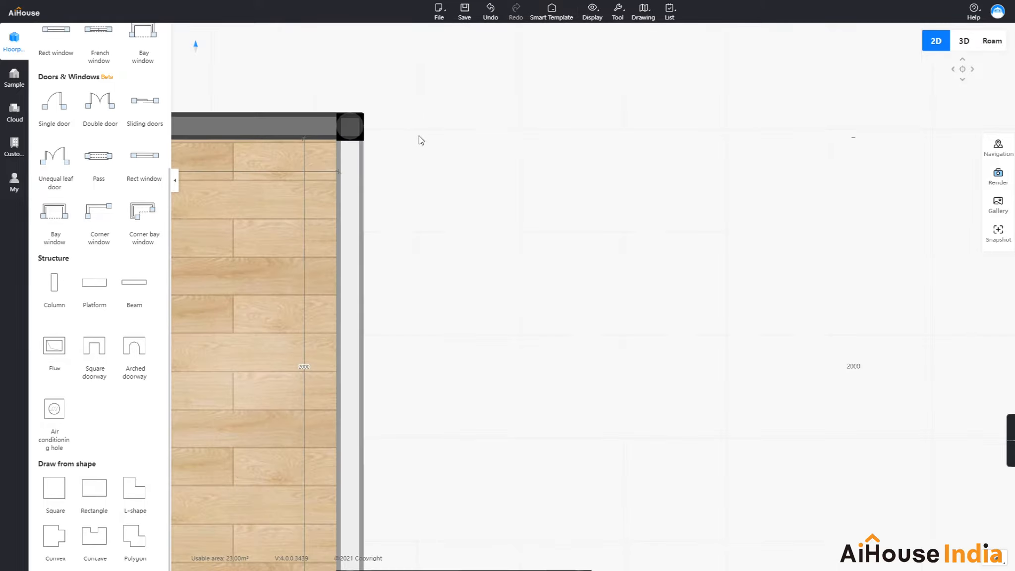
{"action": "scroll", "coordinate": [431, 169], "scroll_direction": "down", "scroll_amount": 2}
{"action": "scroll", "coordinate": [452, 206], "scroll_direction": "down", "scroll_amount": 2}
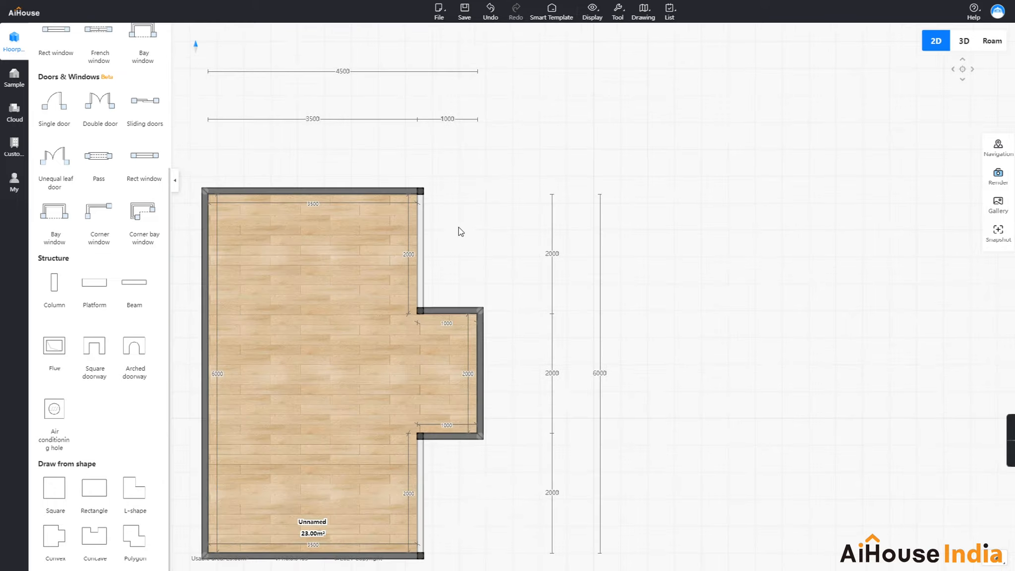
{"action": "left_click_drag", "start_coordinate": [459, 229], "coordinate": [495, 117]}
{"action": "left_click", "coordinate": [14, 181]}
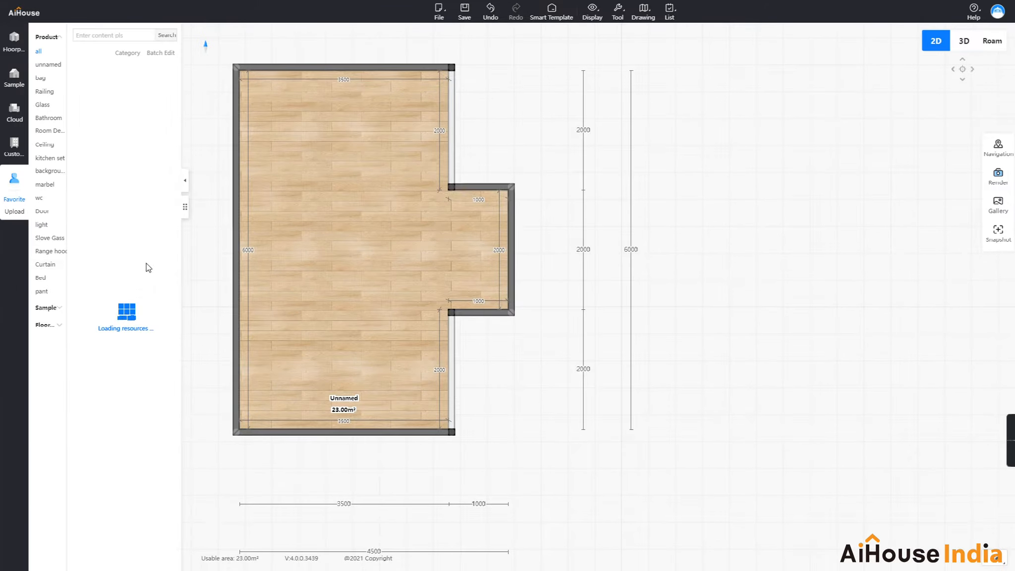
{"action": "left_click", "coordinate": [39, 291]}
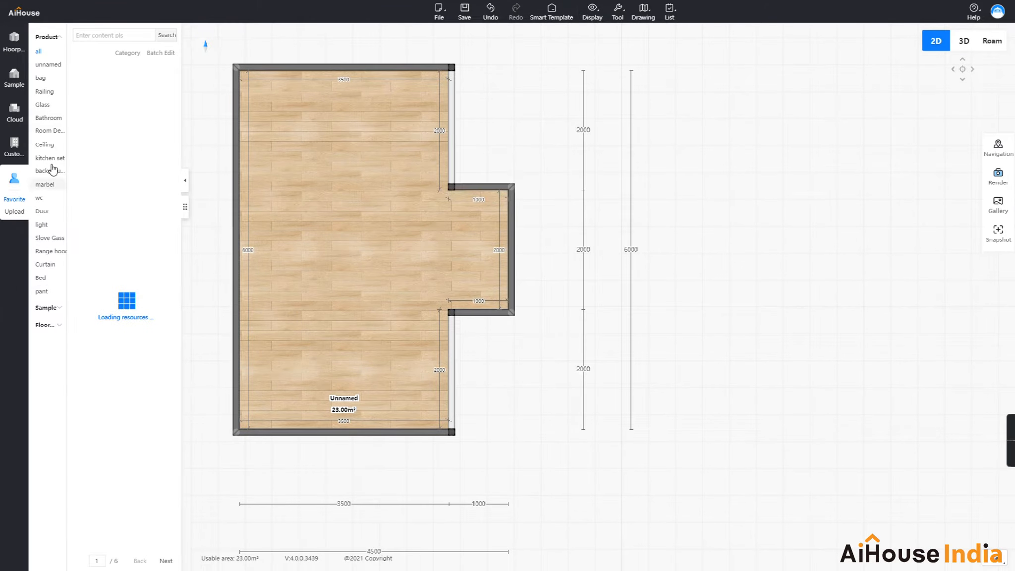
{"action": "left_click", "coordinate": [44, 92]}
{"action": "left_click", "coordinate": [95, 93]}
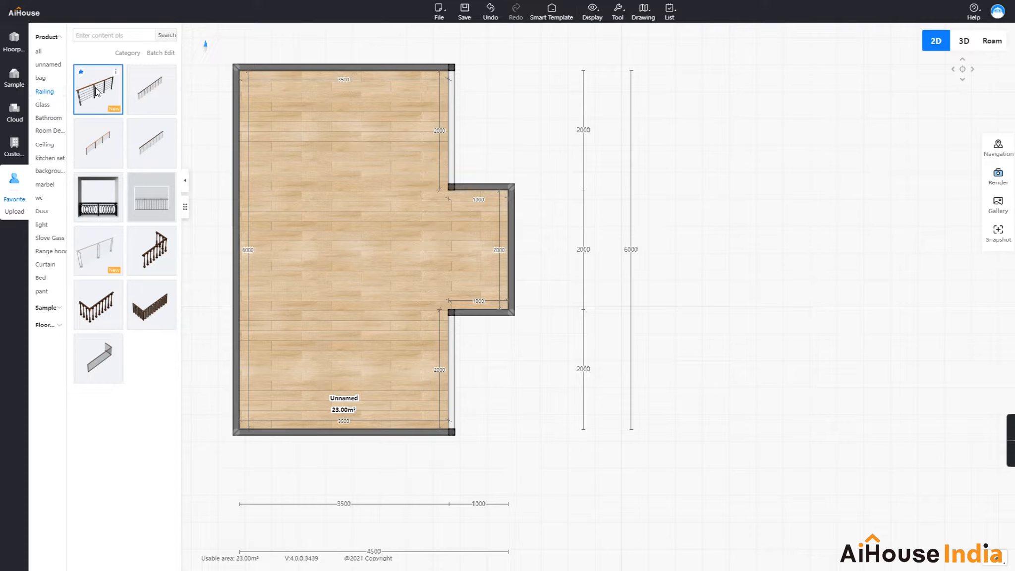
{"action": "left_click", "coordinate": [453, 121]}
{"action": "left_click_drag", "start_coordinate": [455, 159], "coordinate": [479, 125]}
{"action": "left_click", "coordinate": [526, 94]}
Step: Centre the Modern railing across the thickness of the half wall above the side wing
{"action": "scroll", "coordinate": [476, 109], "scroll_direction": "up", "scroll_amount": 5}
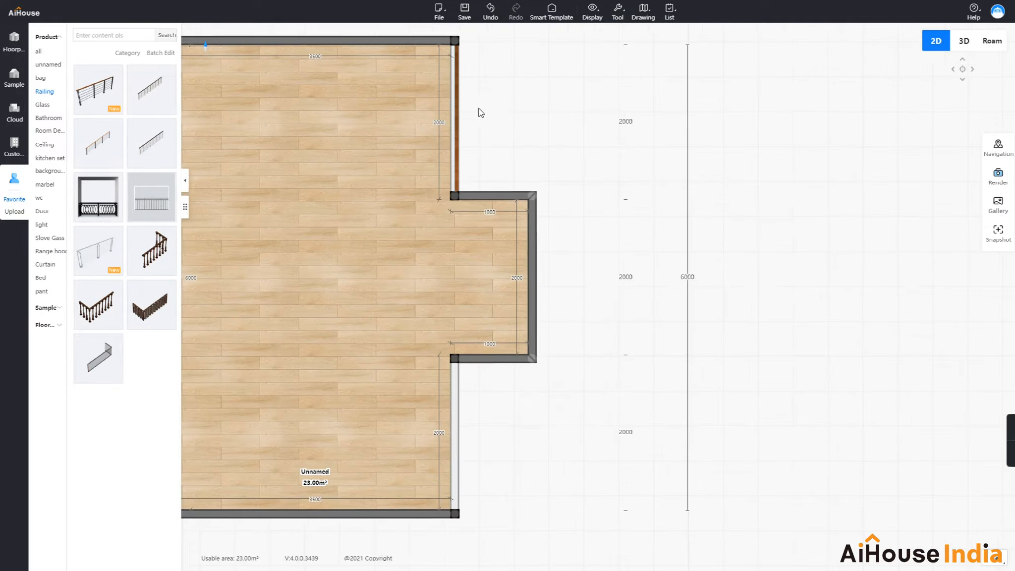
{"action": "left_click_drag", "start_coordinate": [512, 260], "coordinate": [518, 283]}
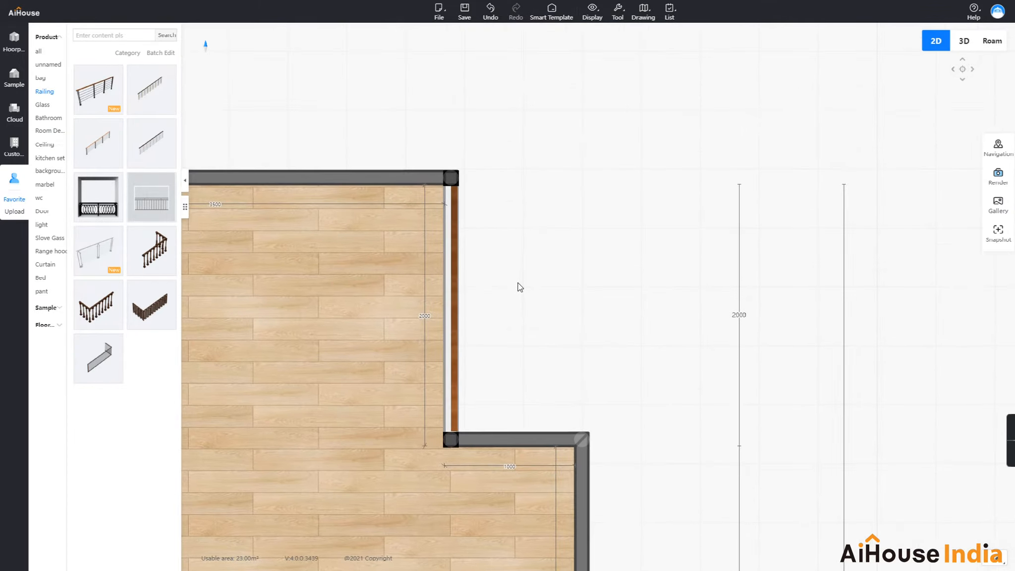
{"action": "left_click", "coordinate": [454, 288]}
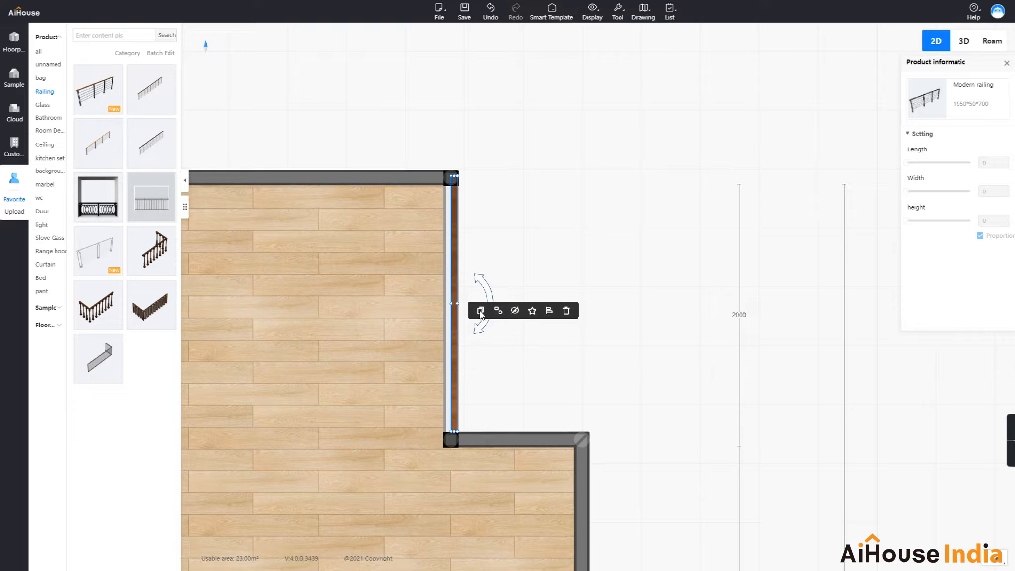
{"action": "scroll", "coordinate": [459, 278], "scroll_direction": "up", "scroll_amount": 3}
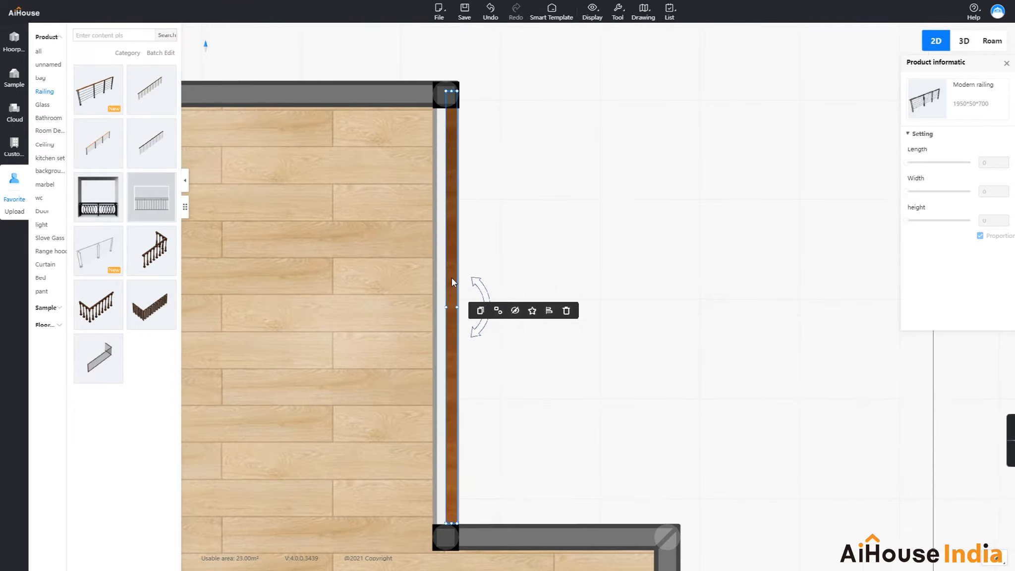
{"action": "left_click", "coordinate": [453, 280]}
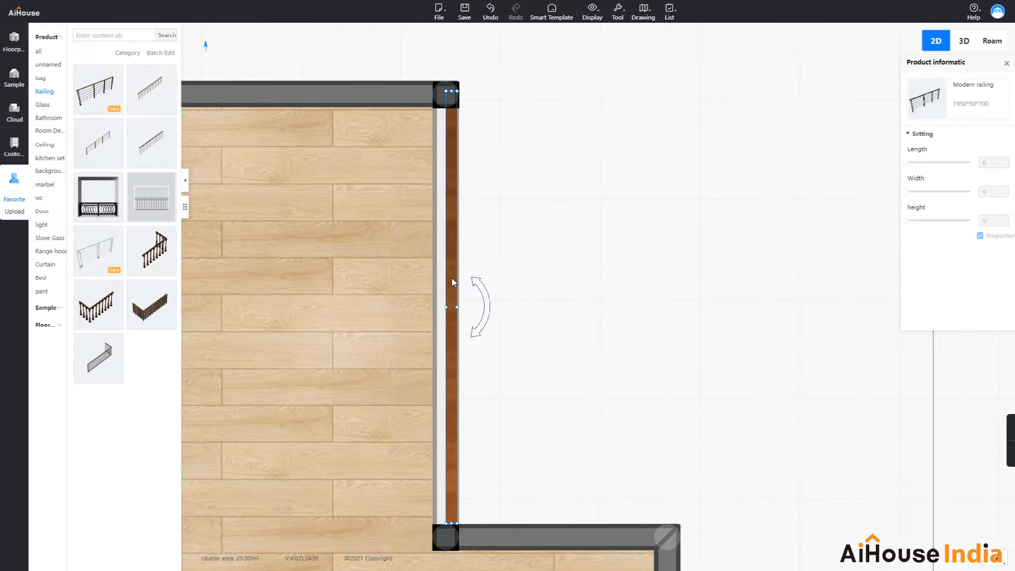
{"action": "left_click_drag", "start_coordinate": [453, 278], "coordinate": [446, 279]}
{"action": "left_click", "coordinate": [557, 240]}
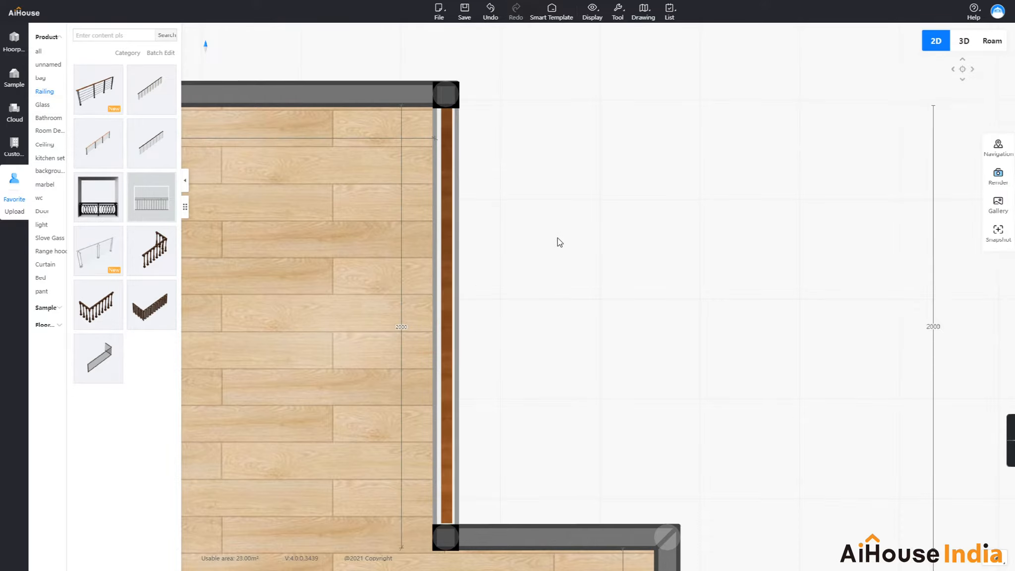
Step: Examine how the railing sits on the upper half wall between its two columns, in plan and in 3D
{"action": "scroll", "coordinate": [545, 278], "scroll_direction": "down", "scroll_amount": 1}
{"action": "left_click", "coordinate": [467, 293]}
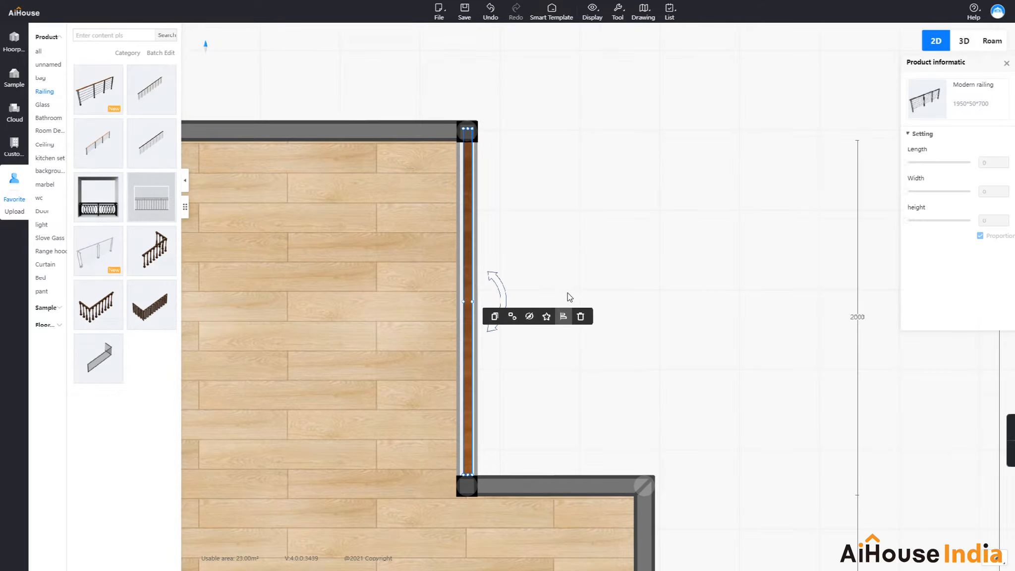
{"action": "left_click_drag", "start_coordinate": [560, 227], "coordinate": [535, 123]}
{"action": "scroll", "coordinate": [447, 339], "scroll_direction": "up", "scroll_amount": 3}
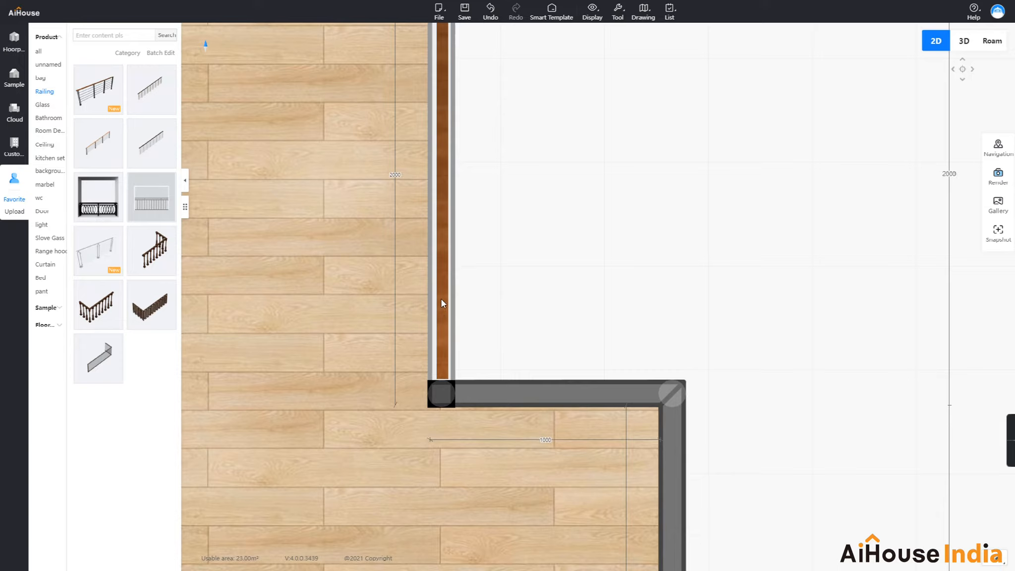
{"action": "left_click", "coordinate": [443, 304]}
{"action": "left_click", "coordinate": [546, 291]}
{"action": "scroll", "coordinate": [546, 291], "scroll_direction": "down", "scroll_amount": 2}
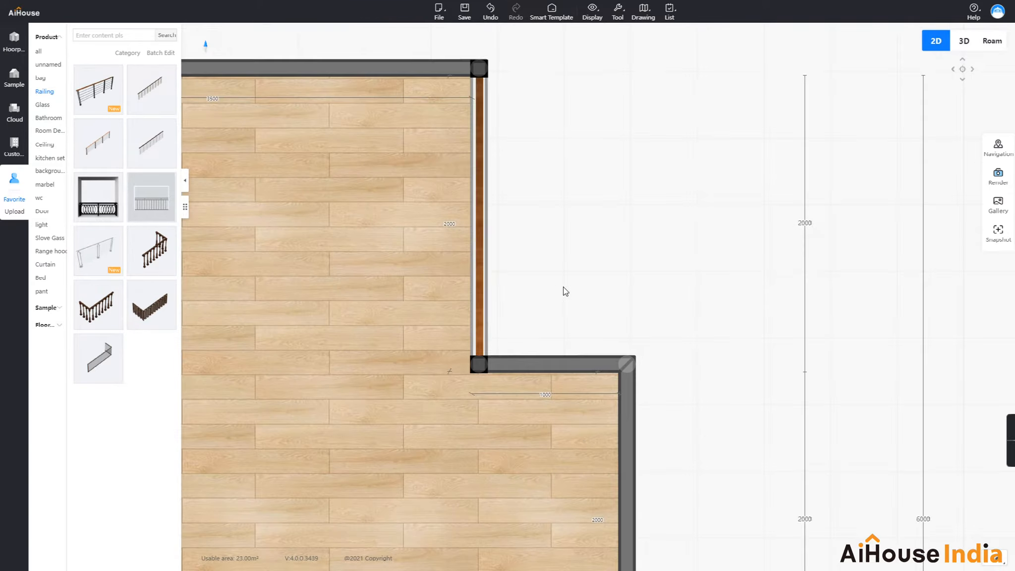
{"action": "left_click_drag", "start_coordinate": [562, 286], "coordinate": [522, 204]}
{"action": "left_click", "coordinate": [439, 199]}
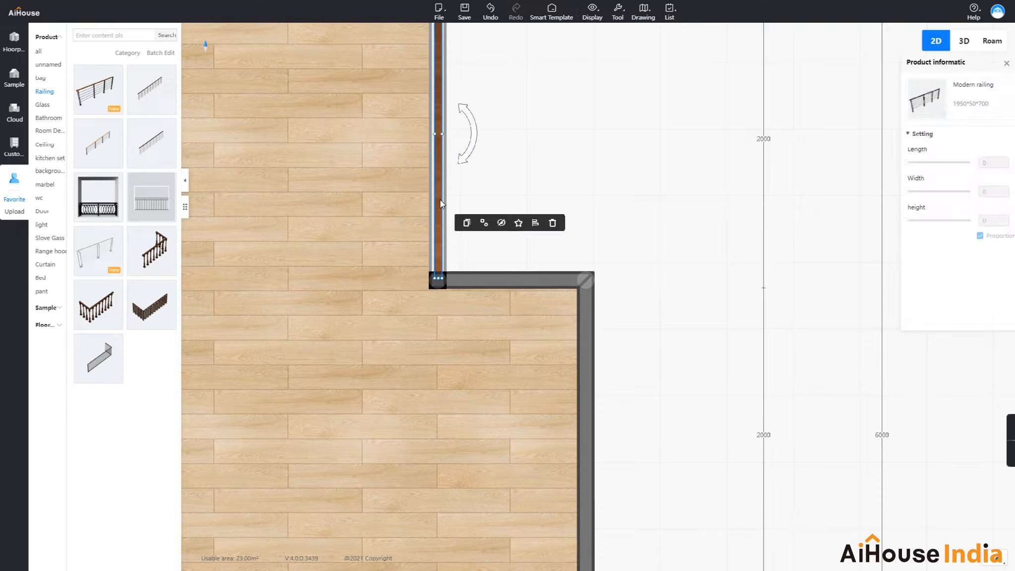
{"action": "left_click", "coordinate": [565, 156]}
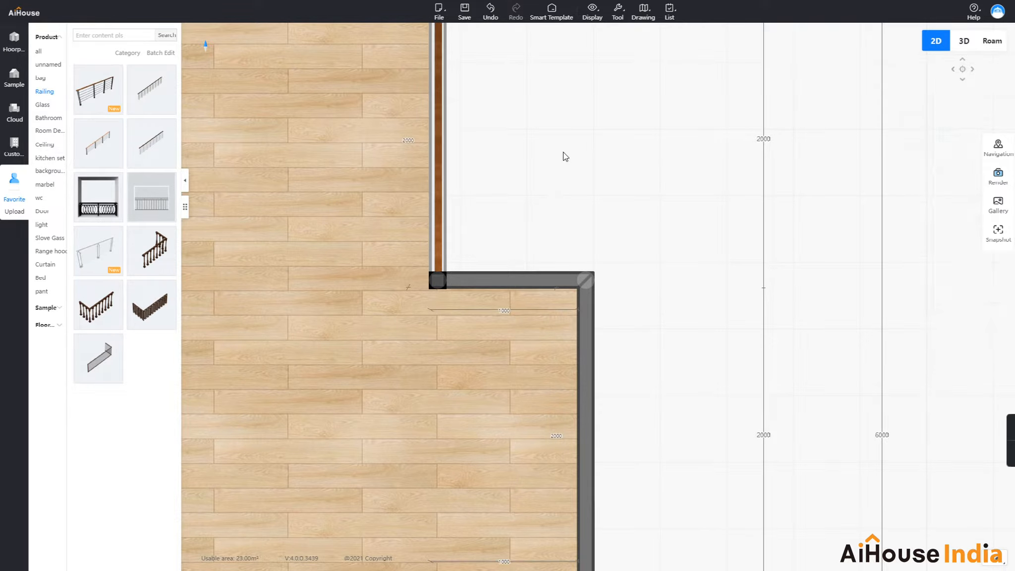
{"action": "left_click", "coordinate": [966, 43]}
{"action": "left_click_drag", "start_coordinate": [885, 224], "coordinate": [626, 229]}
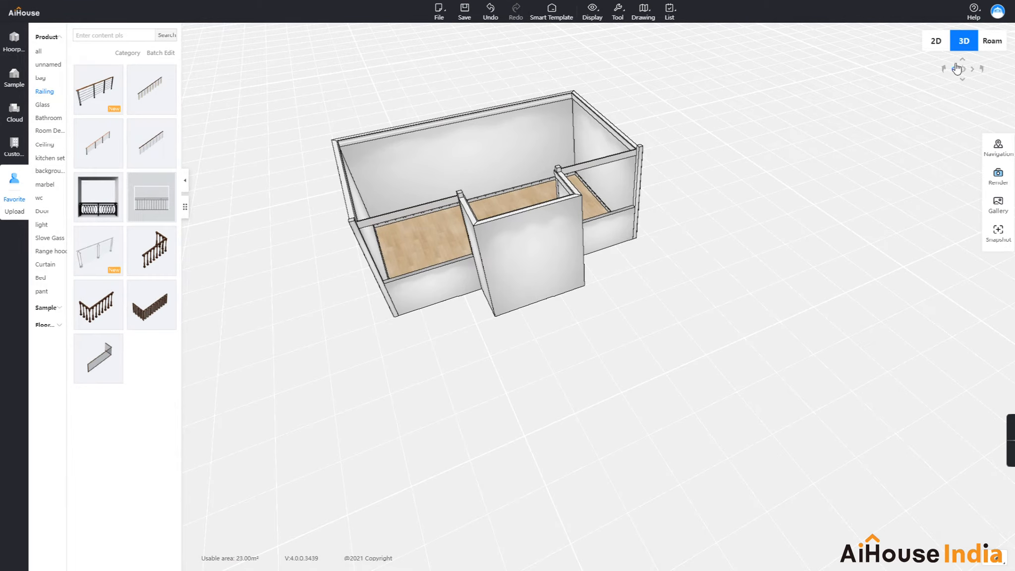
{"action": "left_click", "coordinate": [934, 42]}
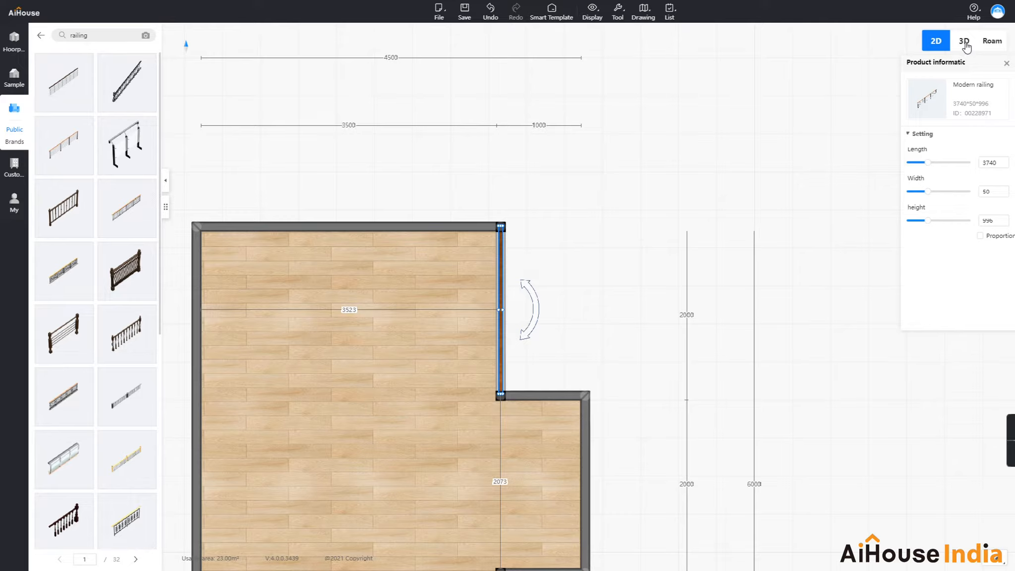
Step: Raise the Modern railing onto the upper half wall in 3D and set its height to 750 mm
{"action": "left_click", "coordinate": [964, 43]}
{"action": "left_click_drag", "start_coordinate": [509, 260], "coordinate": [519, 161]}
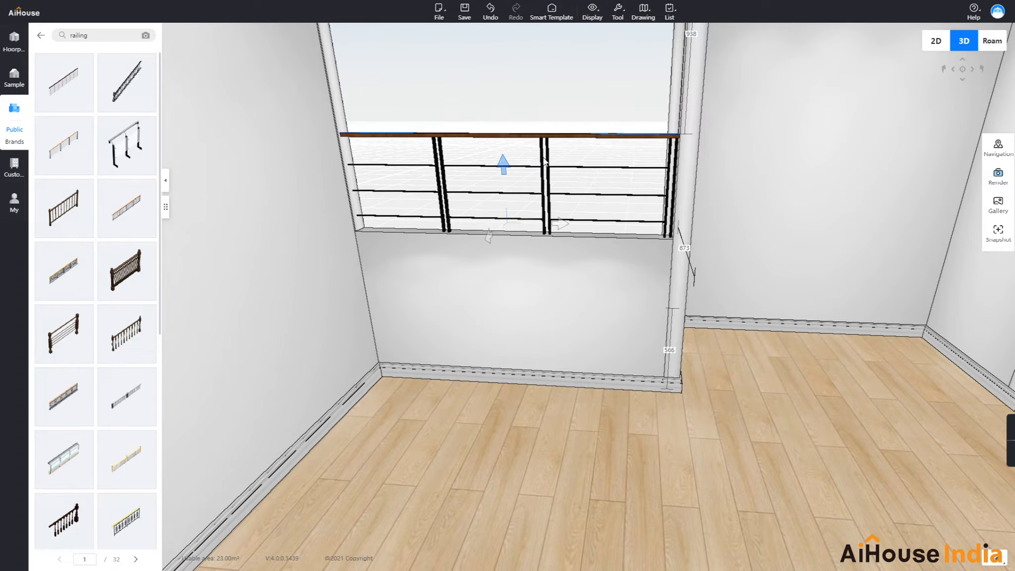
{"action": "left_click", "coordinate": [592, 142]}
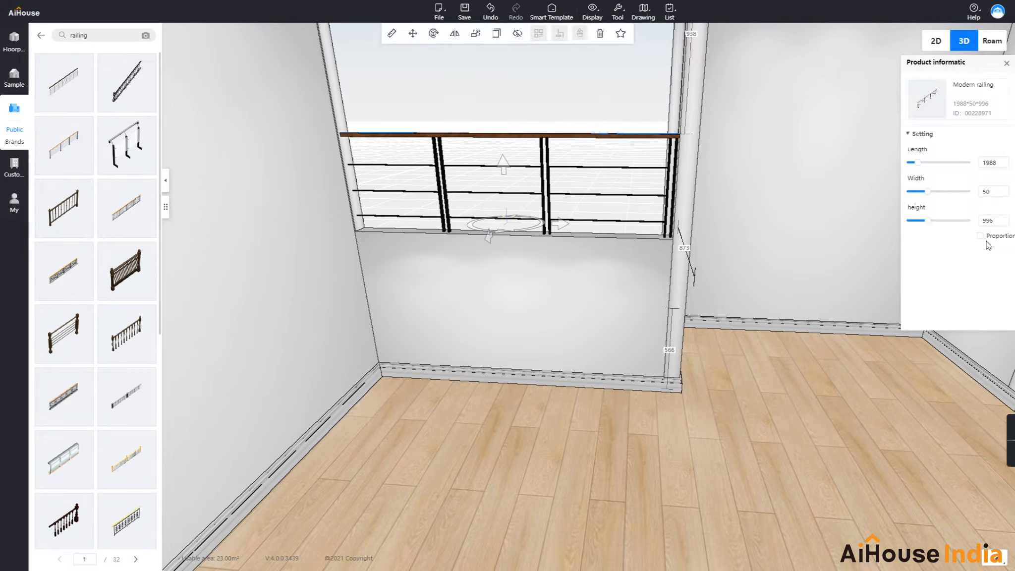
{"action": "left_click", "coordinate": [994, 221]}
{"action": "left_click_drag", "start_coordinate": [994, 222], "coordinate": [942, 225]}
{"action": "type", "text": "750"}
{"action": "key", "text": "Return"}
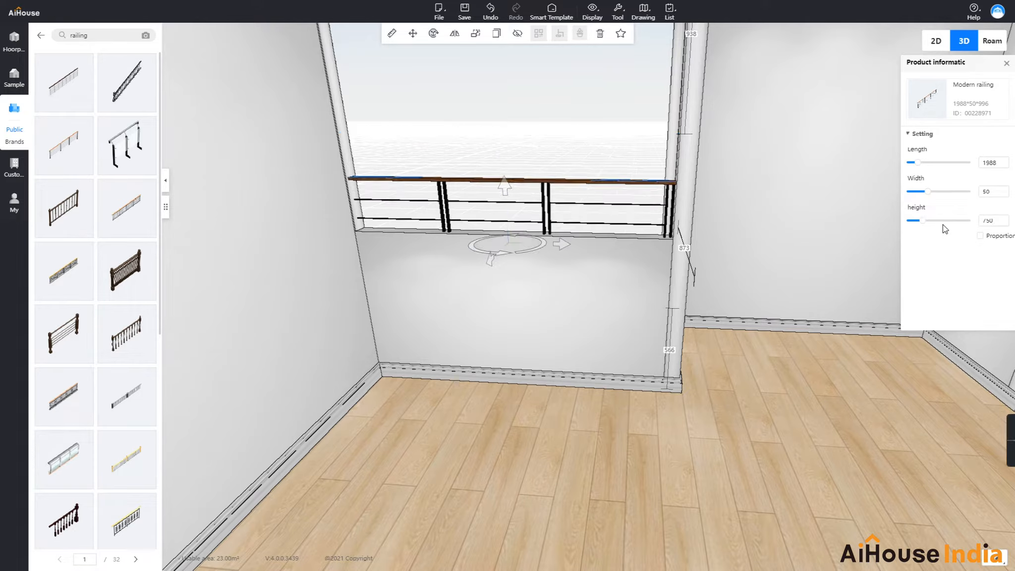
Step: Pull the railing's upper end back to the upper right column in plan, shortening it to about 1932 mm
{"action": "left_click", "coordinate": [936, 41]}
{"action": "scroll", "coordinate": [519, 208], "scroll_direction": "up", "scroll_amount": 5}
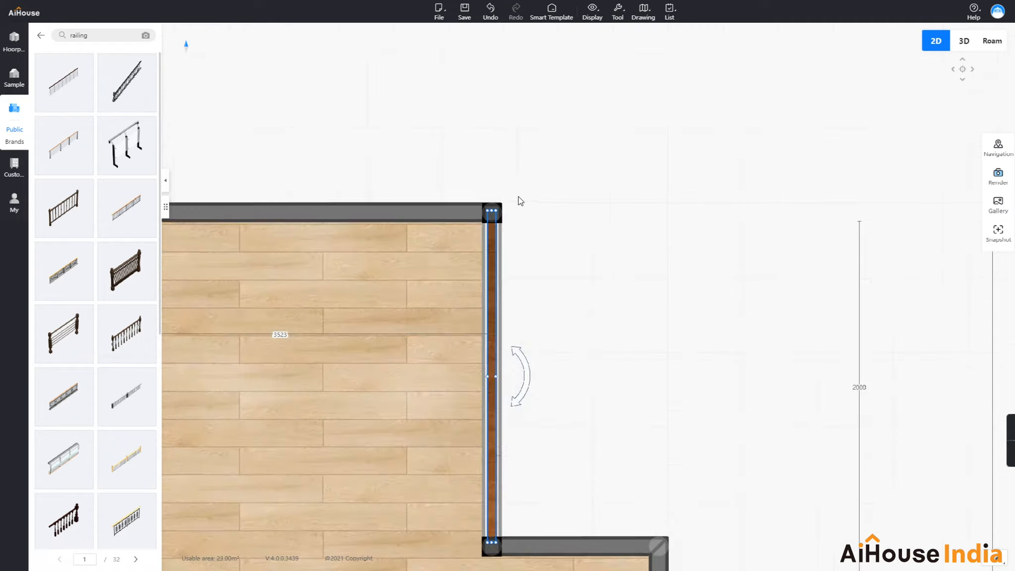
{"action": "left_click_drag", "start_coordinate": [487, 204], "coordinate": [488, 216]}
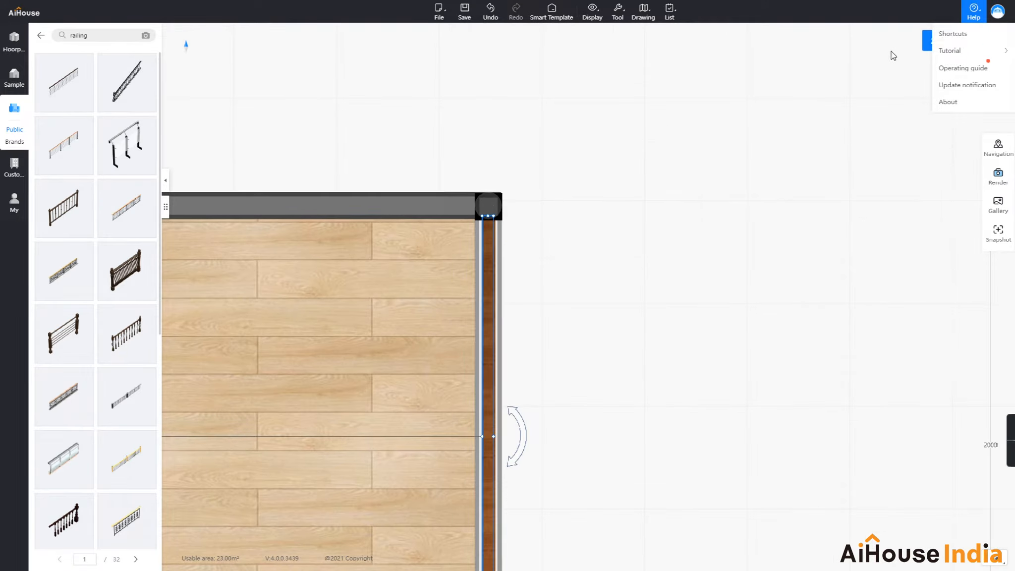
Step: Try a railing length of 2000 mm in 3D and replace it with 1930 mm
{"action": "left_click", "coordinate": [964, 42]}
{"action": "left_click", "coordinate": [600, 180]}
{"action": "left_click", "coordinate": [979, 193]}
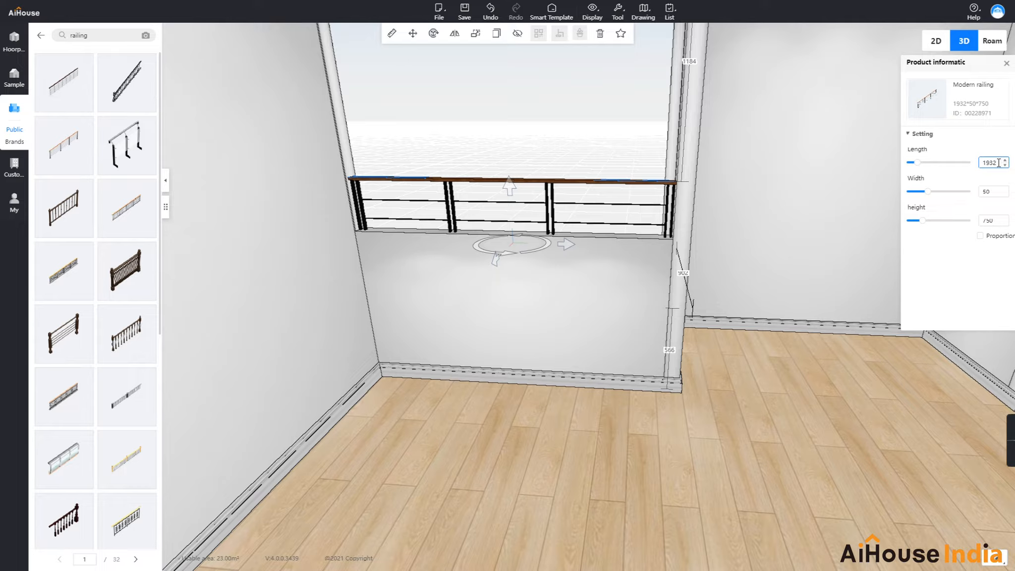
{"action": "left_click_drag", "start_coordinate": [999, 162], "coordinate": [970, 172]}
{"action": "type", "text": "2000"}
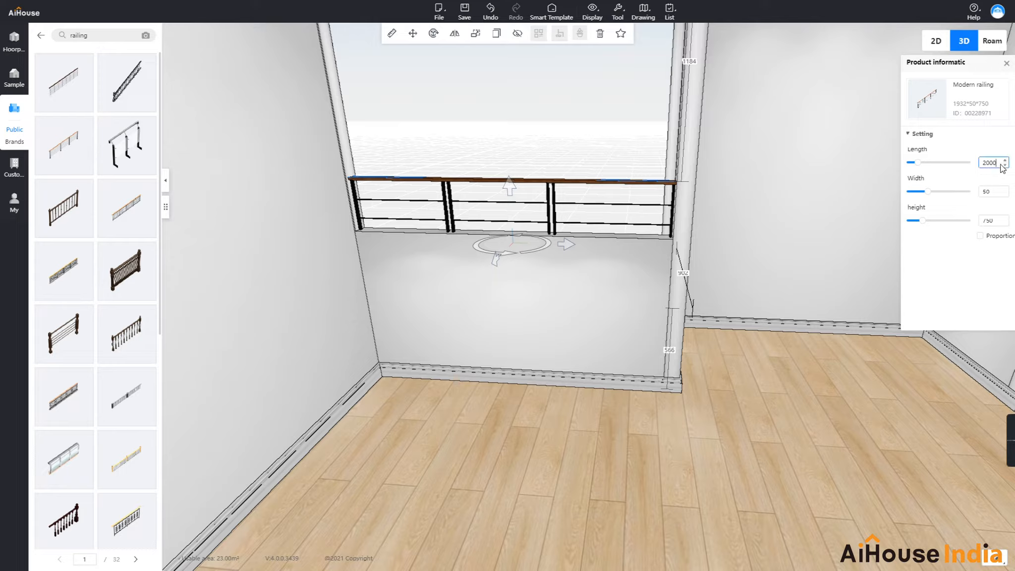
{"action": "left_click_drag", "start_coordinate": [997, 163], "coordinate": [972, 167]}
{"action": "type", "text": "1930"}
{"action": "key", "text": "Return"}
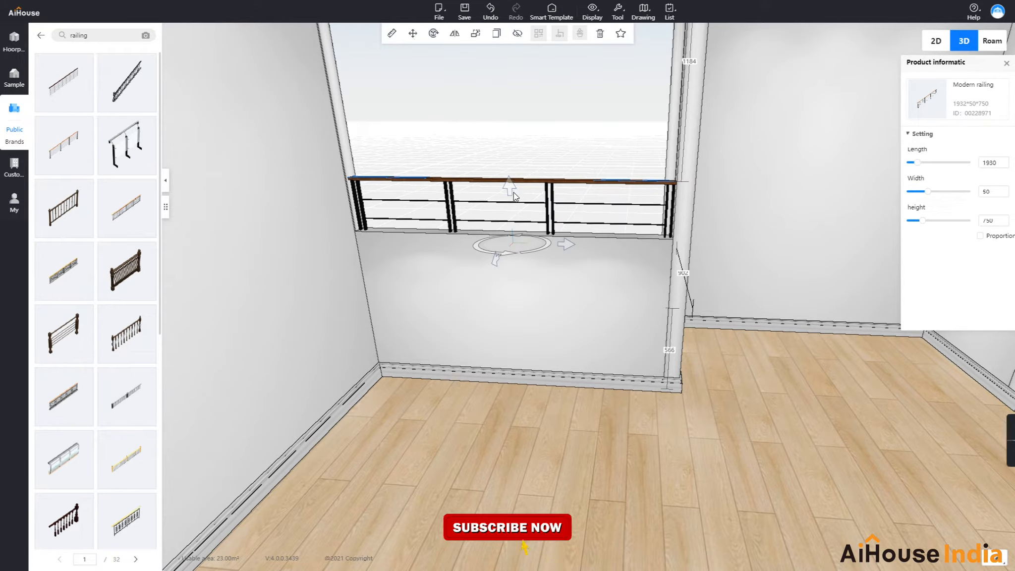
Step: Raise the railing until its base rests on the half wall's top and set its height to 500 mm
{"action": "left_click_drag", "start_coordinate": [512, 186], "coordinate": [514, 106]}
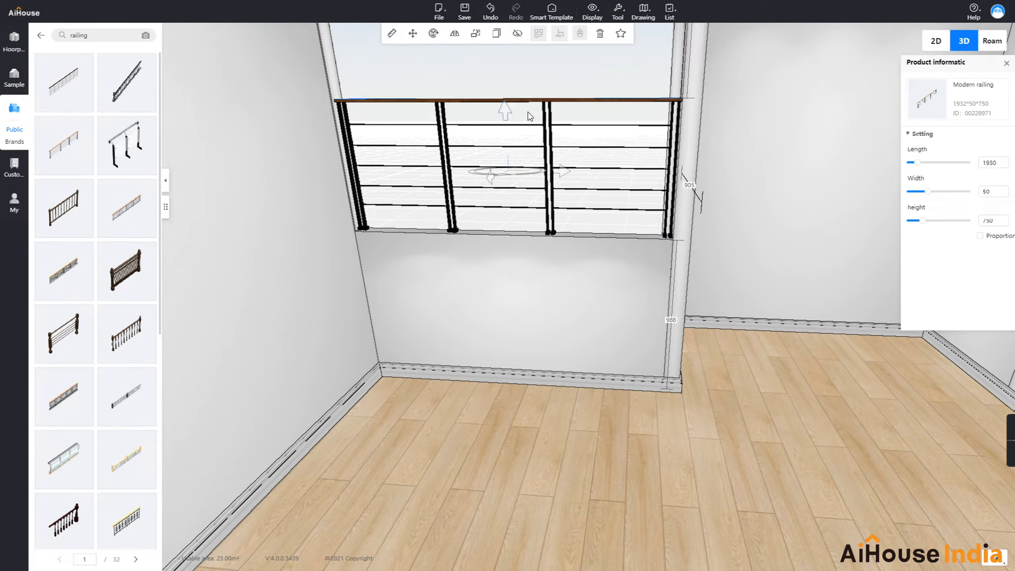
{"action": "left_click", "coordinate": [987, 220]}
{"action": "double_click", "coordinate": [987, 220]}
{"action": "type", "text": "5"}
{"action": "key", "text": "Return"}
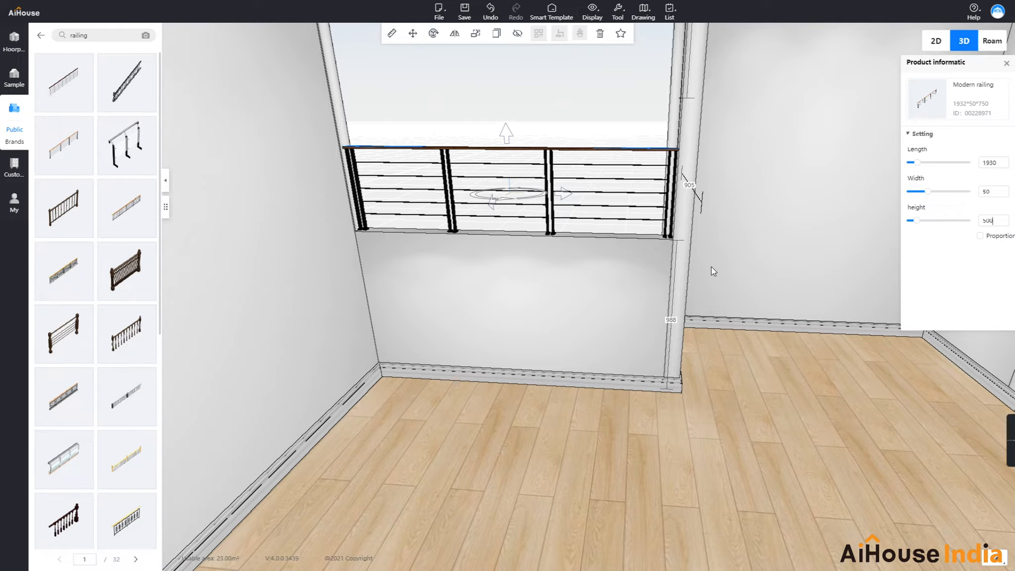
{"action": "left_click", "coordinate": [589, 130]}
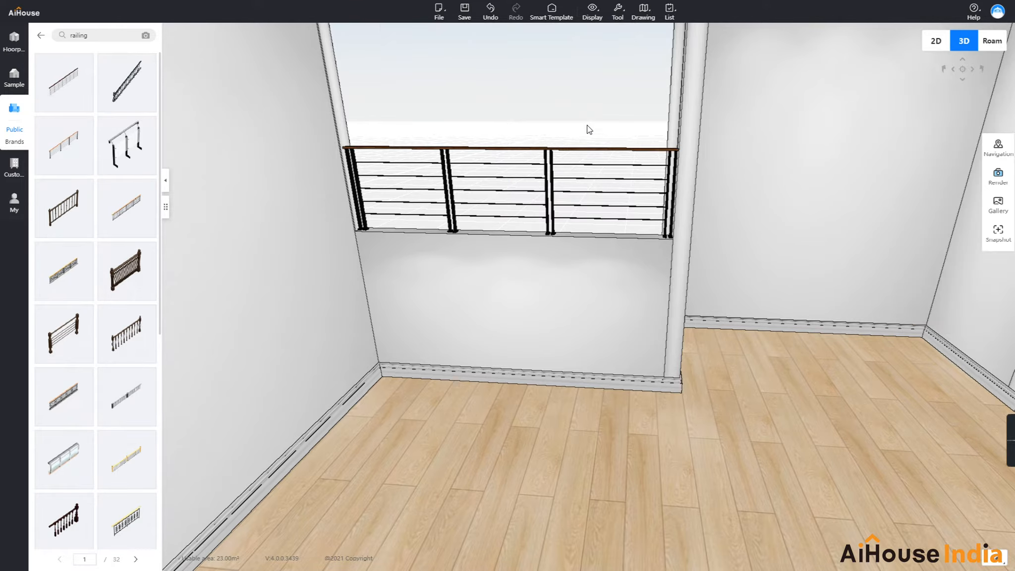
{"action": "left_click_drag", "start_coordinate": [629, 169], "coordinate": [605, 153]}
{"action": "left_click", "coordinate": [602, 150]}
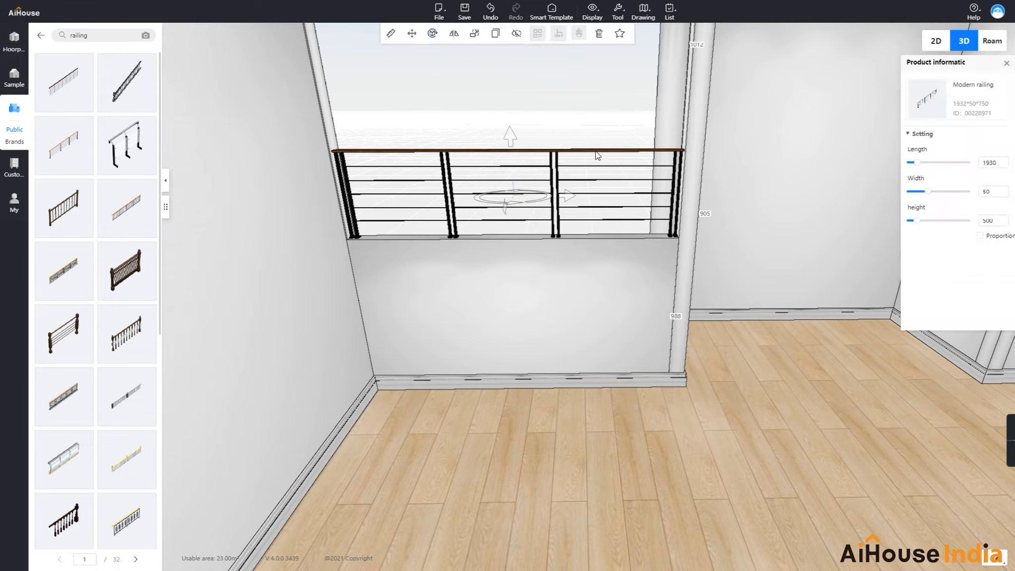
{"action": "left_click", "coordinate": [597, 114]}
{"action": "scroll", "coordinate": [851, 115], "scroll_direction": "down", "scroll_amount": 1}
Step: Copy the railing on the upper half wall and place the copy along the half wall below the side wing
{"action": "left_click", "coordinate": [936, 41]}
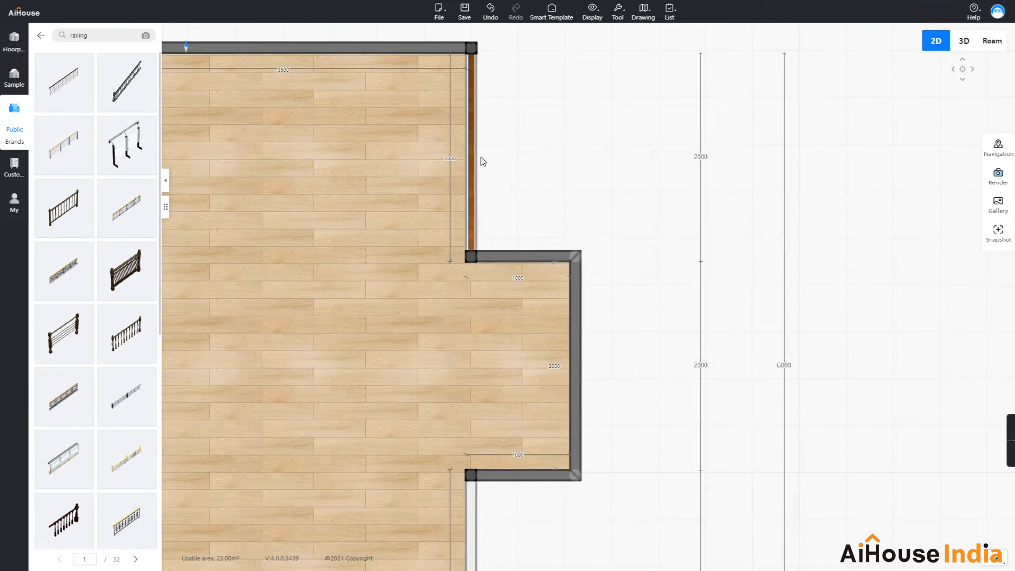
{"action": "left_click", "coordinate": [473, 153]}
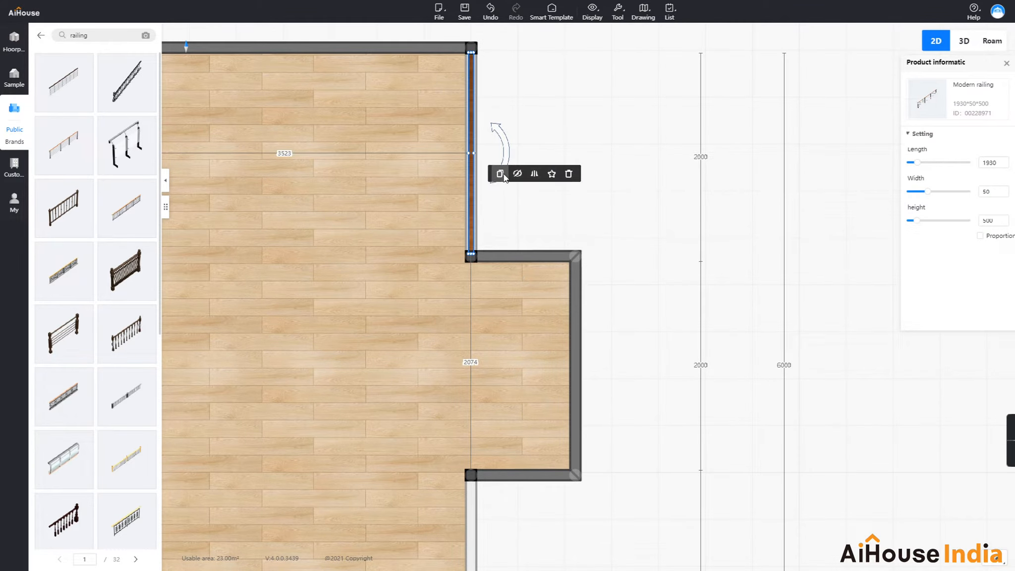
{"action": "scroll", "coordinate": [545, 183], "scroll_direction": "down", "scroll_amount": 4}
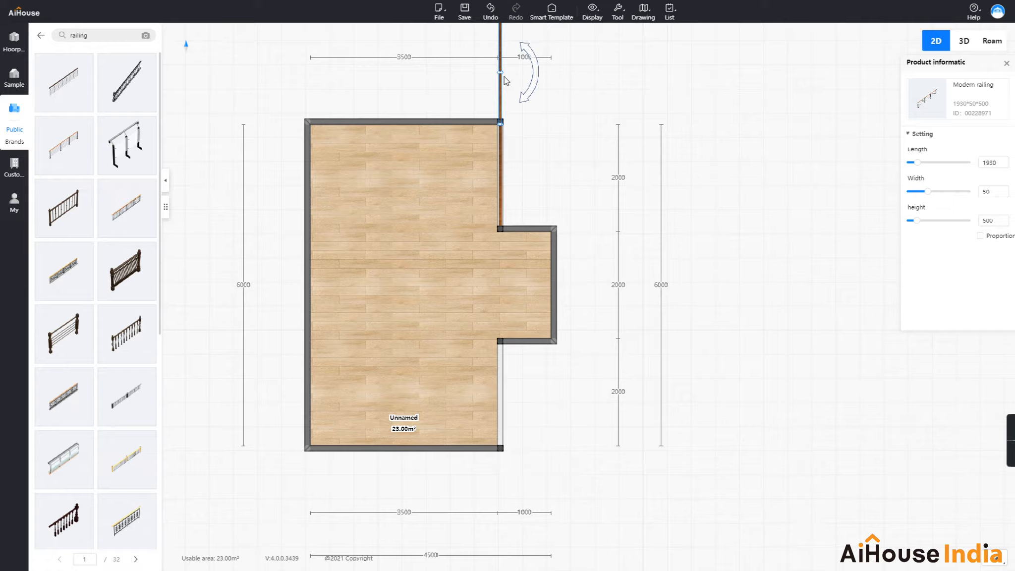
{"action": "scroll", "coordinate": [501, 78], "scroll_direction": "up", "scroll_amount": 2}
{"action": "scroll", "coordinate": [501, 79], "scroll_direction": "up", "scroll_amount": 3}
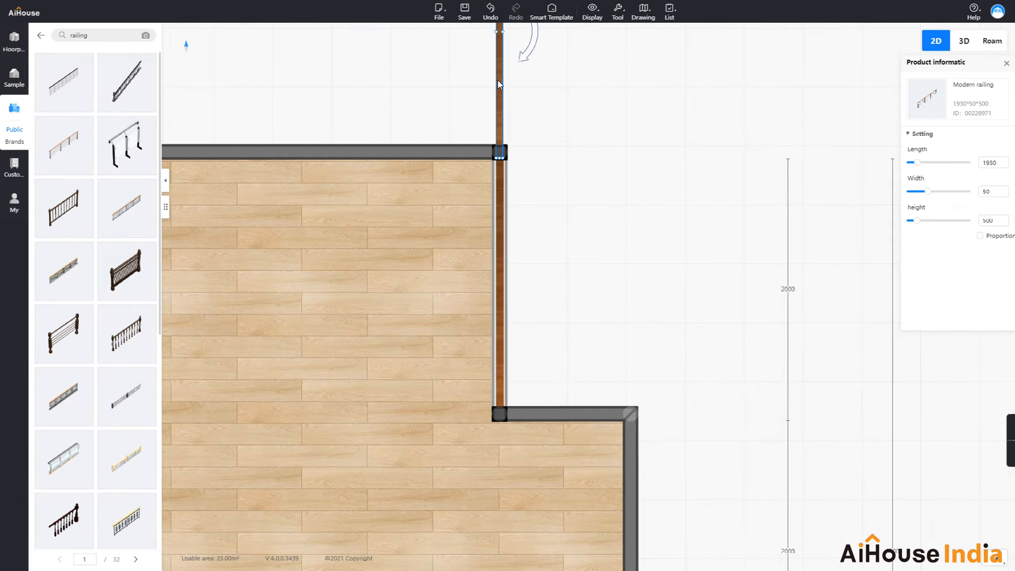
{"action": "left_click_drag", "start_coordinate": [498, 78], "coordinate": [604, 68]}
{"action": "scroll", "coordinate": [744, 423], "scroll_direction": "down", "scroll_amount": 1}
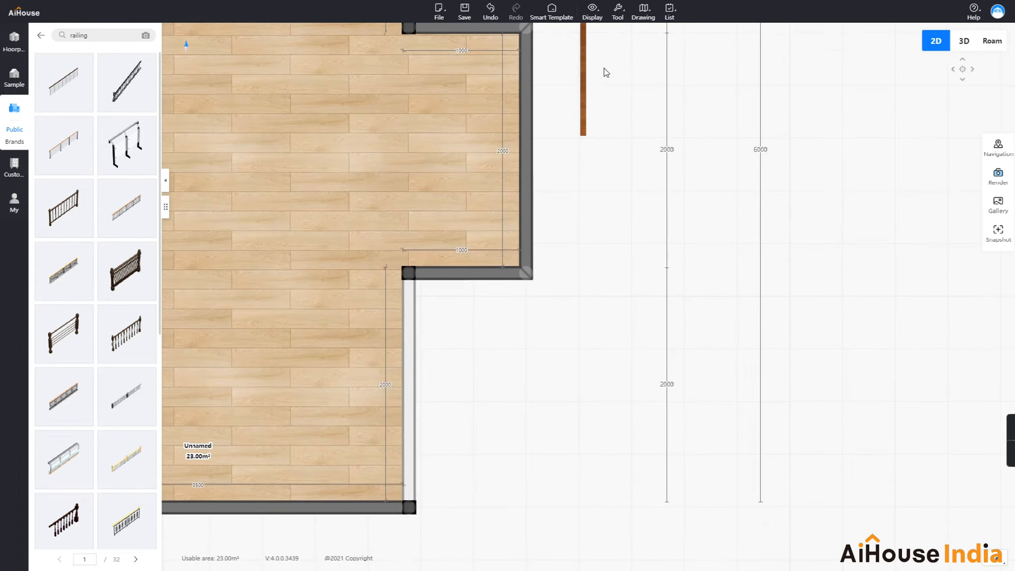
{"action": "left_click", "coordinate": [584, 74]}
{"action": "left_click_drag", "start_coordinate": [584, 75], "coordinate": [411, 441]}
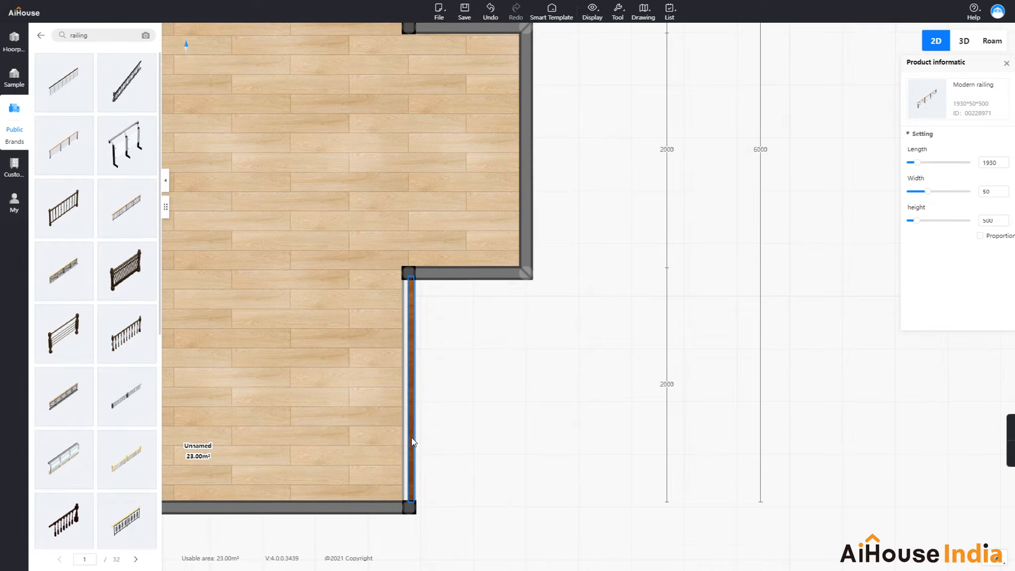
Step: Centre the copied railing across the lower half wall's thickness and inspect both railings from inside the room in 3D
{"action": "left_click_drag", "start_coordinate": [467, 412], "coordinate": [539, 391]}
{"action": "scroll", "coordinate": [515, 381], "scroll_direction": "up", "scroll_amount": 2}
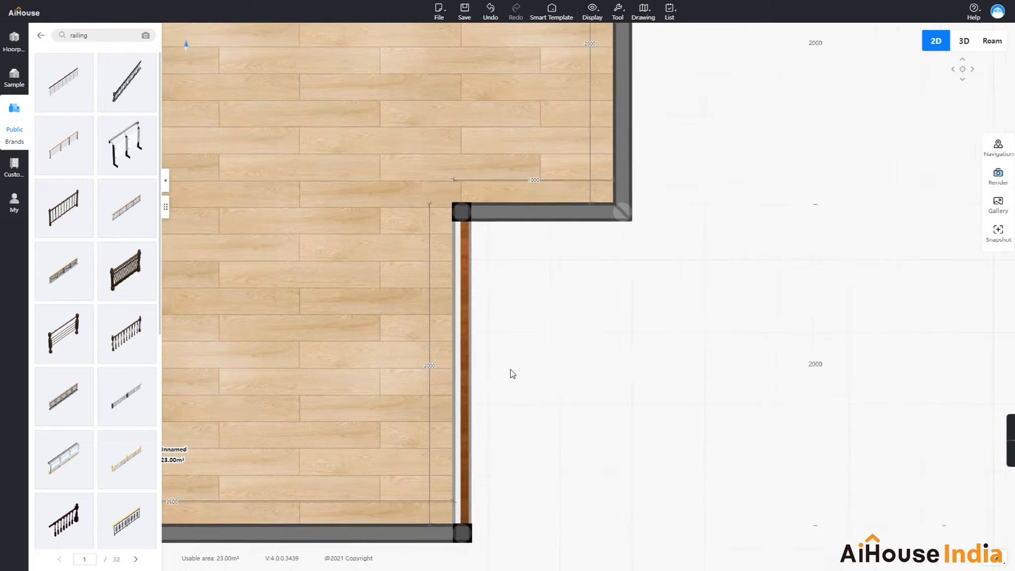
{"action": "scroll", "coordinate": [495, 372], "scroll_direction": "up", "scroll_amount": 1}
{"action": "left_click", "coordinate": [462, 345]}
{"action": "left_click_drag", "start_coordinate": [462, 346], "coordinate": [459, 346]}
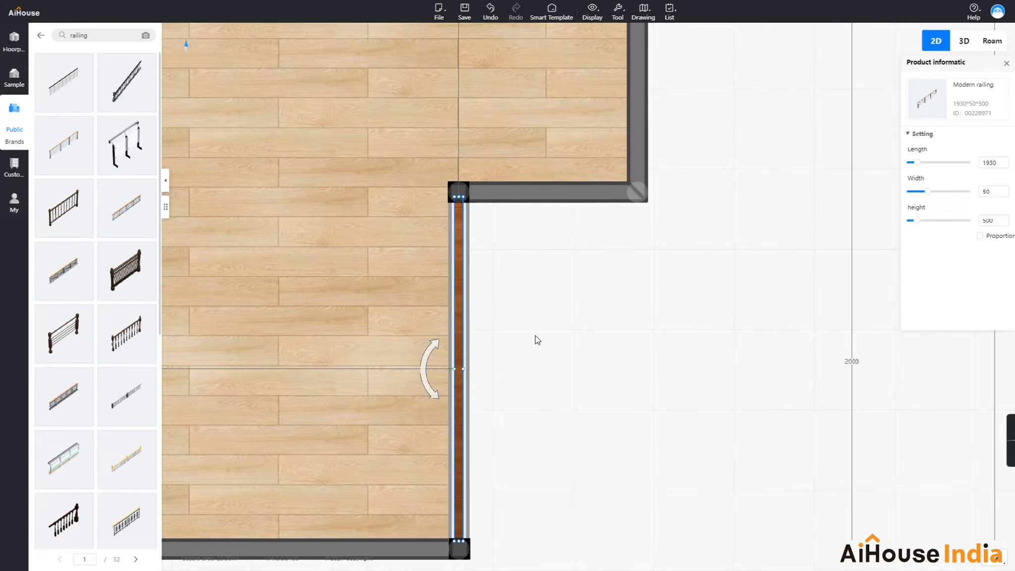
{"action": "left_click", "coordinate": [540, 334]}
{"action": "scroll", "coordinate": [552, 329], "scroll_direction": "down", "scroll_amount": 3}
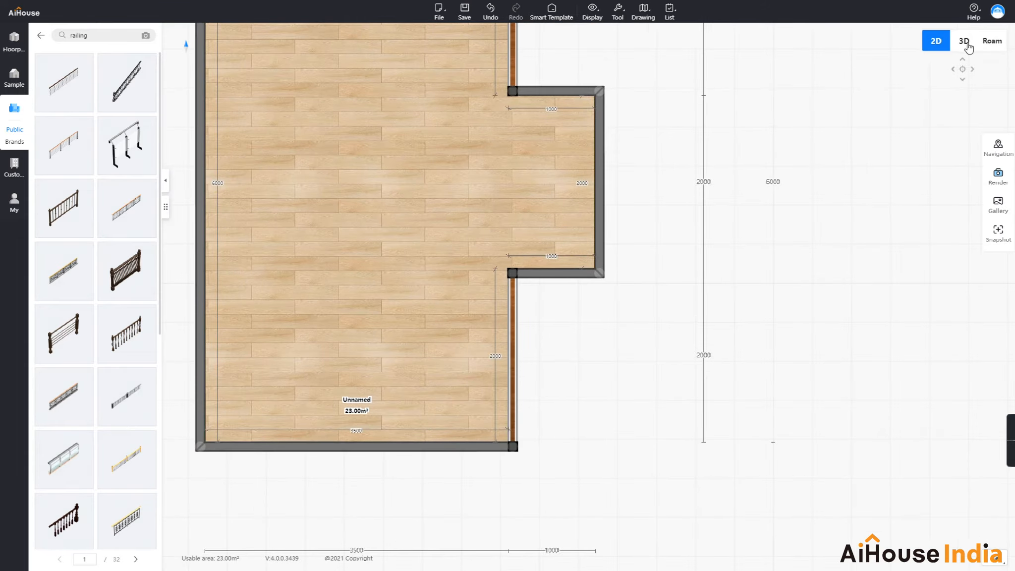
{"action": "left_click", "coordinate": [964, 41]}
{"action": "left_click_drag", "start_coordinate": [809, 265], "coordinate": [626, 290]}
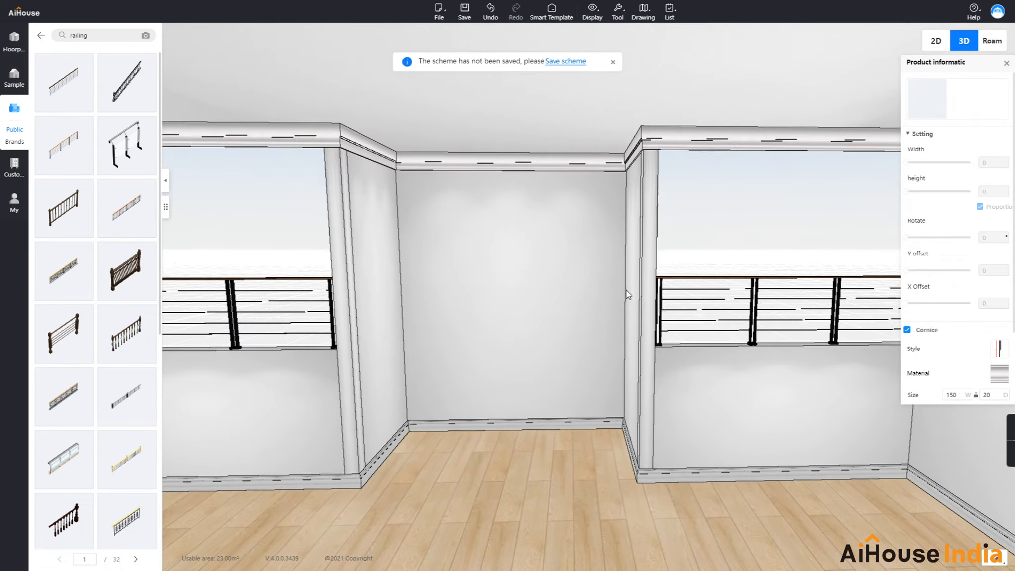
Step: Save the scheme under the name "ss railing"
{"action": "left_click", "coordinate": [1006, 63]}
{"action": "left_click", "coordinate": [438, 10]}
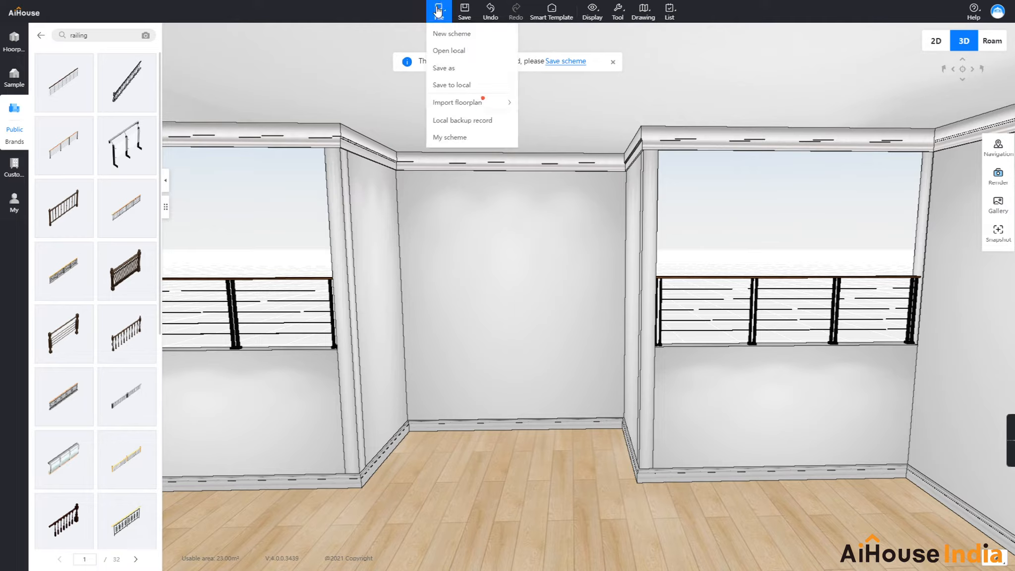
{"action": "left_click", "coordinate": [468, 19]}
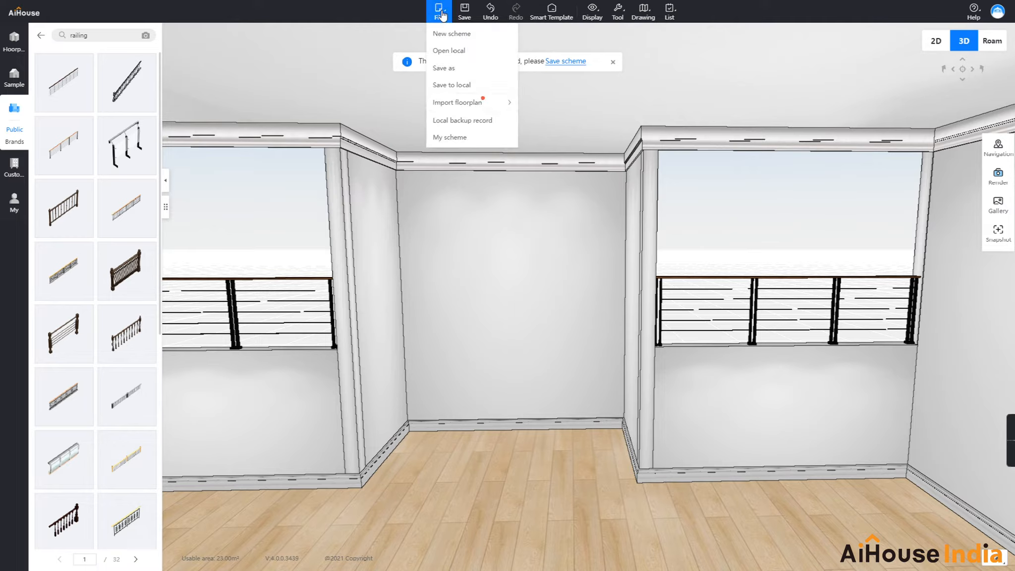
{"action": "left_click", "coordinate": [443, 70]}
{"action": "left_click", "coordinate": [654, 224]}
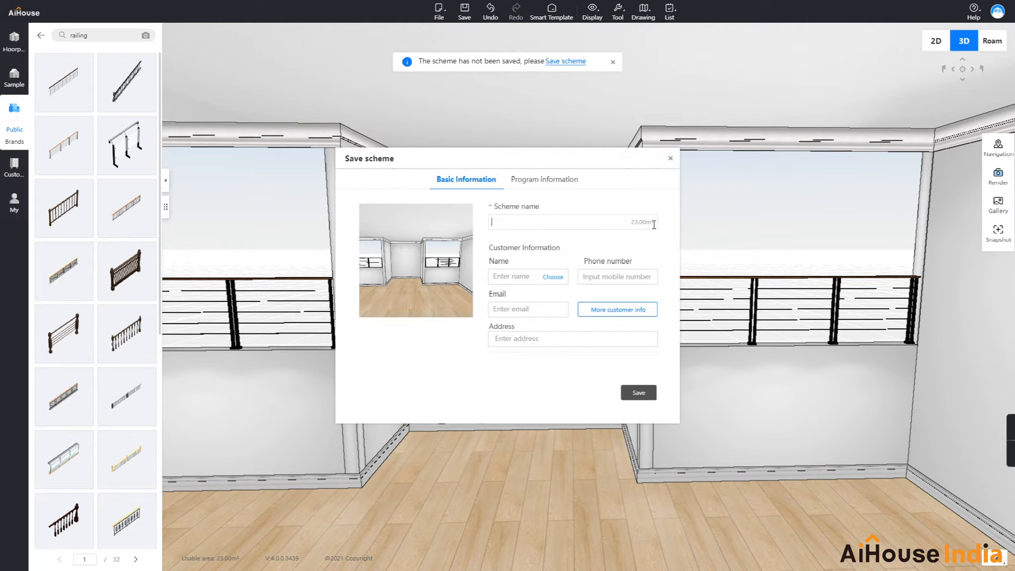
{"action": "type", "text": "ss railing"}
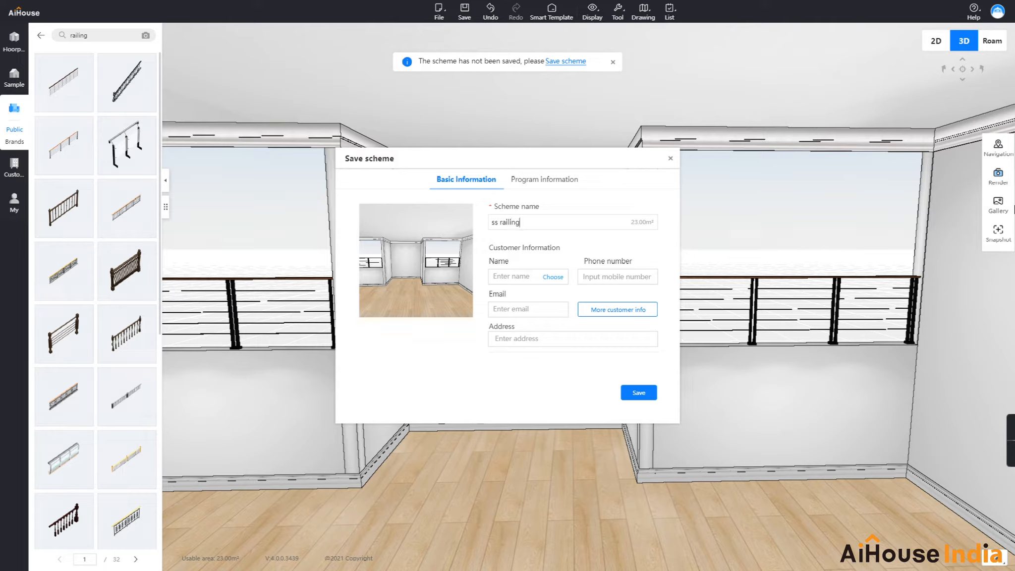
{"action": "left_click", "coordinate": [638, 393]}
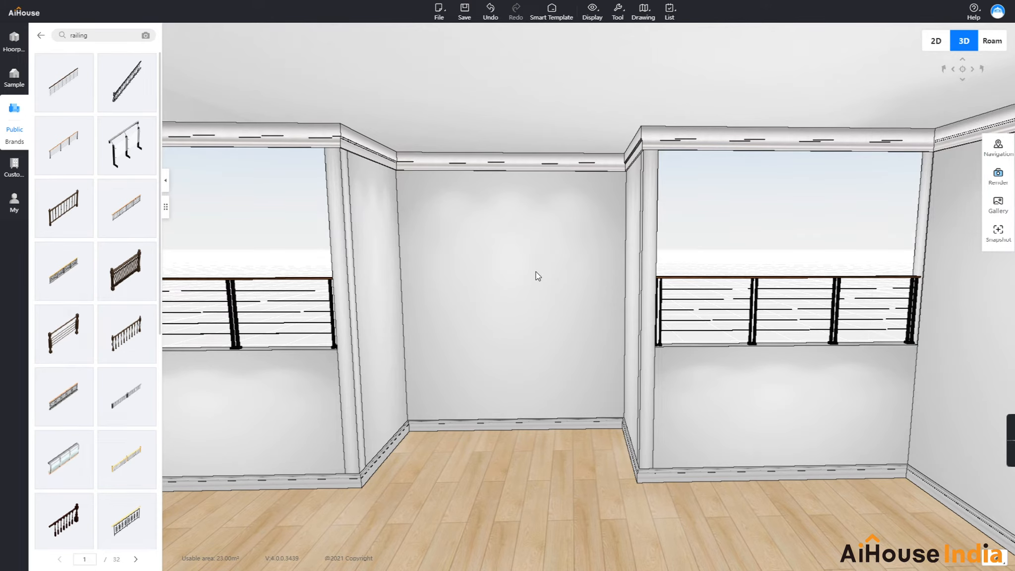
Step: Open the room in free modelling, facing the side wing's end wall from inside
{"action": "left_click", "coordinate": [14, 42]}
{"action": "left_click", "coordinate": [134, 99]}
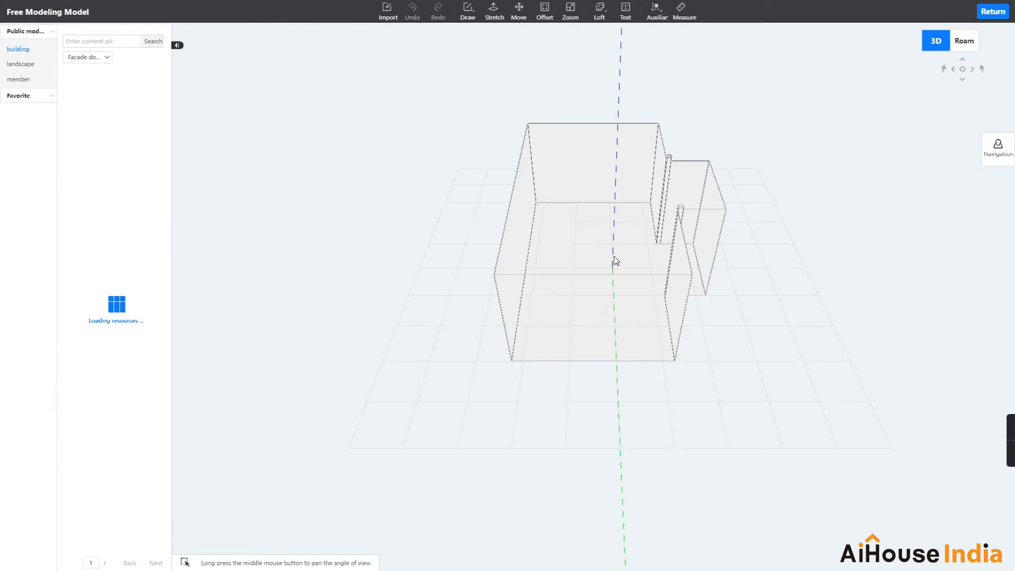
{"action": "middle_click_drag", "start_coordinate": [613, 256], "coordinate": [930, 159]}
{"action": "scroll", "coordinate": [591, 213], "scroll_direction": "up", "scroll_amount": 10}
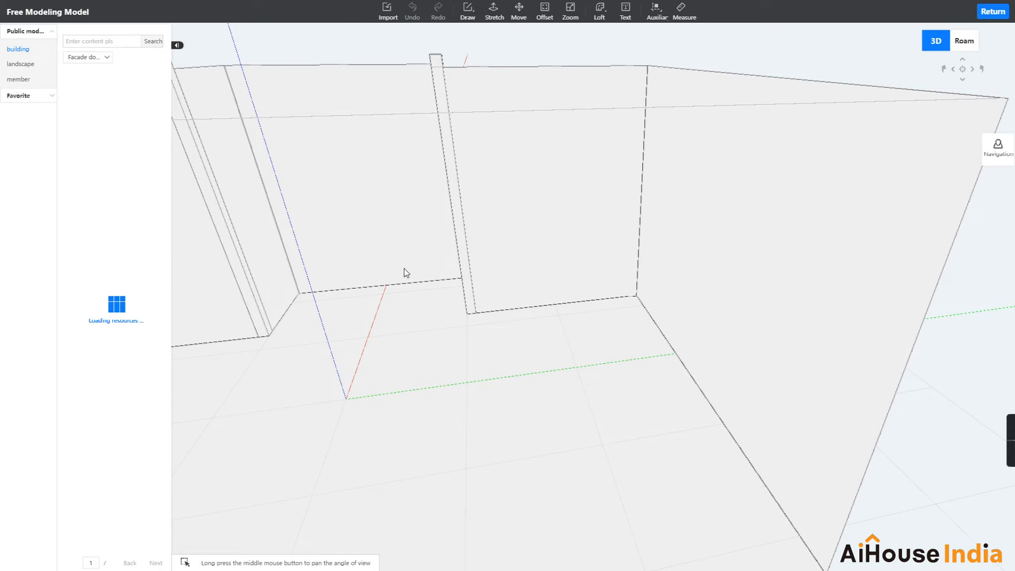
{"action": "middle_click_drag", "start_coordinate": [414, 349], "coordinate": [505, 370]}
{"action": "scroll", "coordinate": [507, 366], "scroll_direction": "up", "scroll_amount": 5}
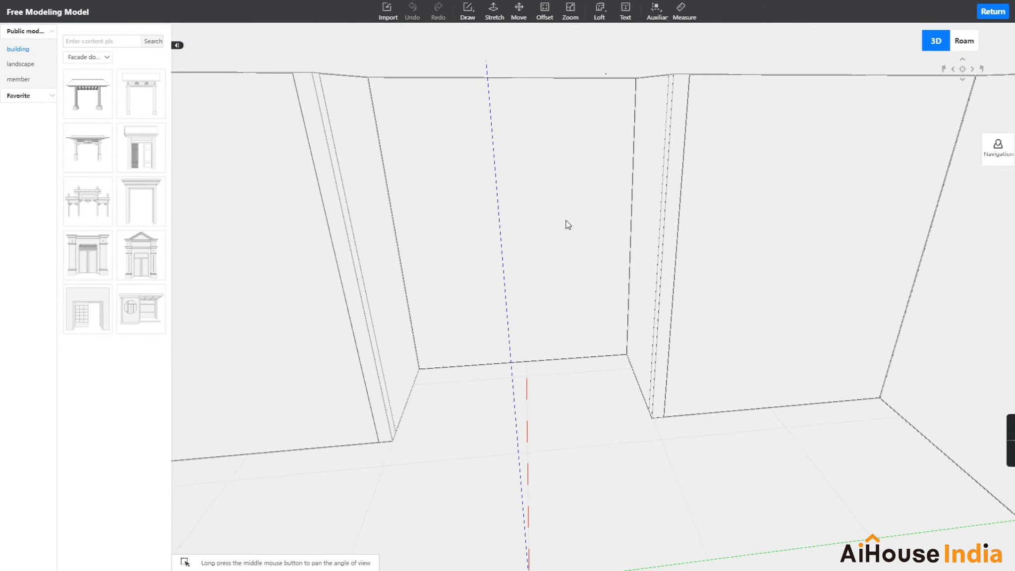
Step: Place the model text "AiHouse india" on the side wing's end wall with a text height of 250 and a depth of 20
{"action": "left_click", "coordinate": [625, 11]}
{"action": "double_click", "coordinate": [477, 311]}
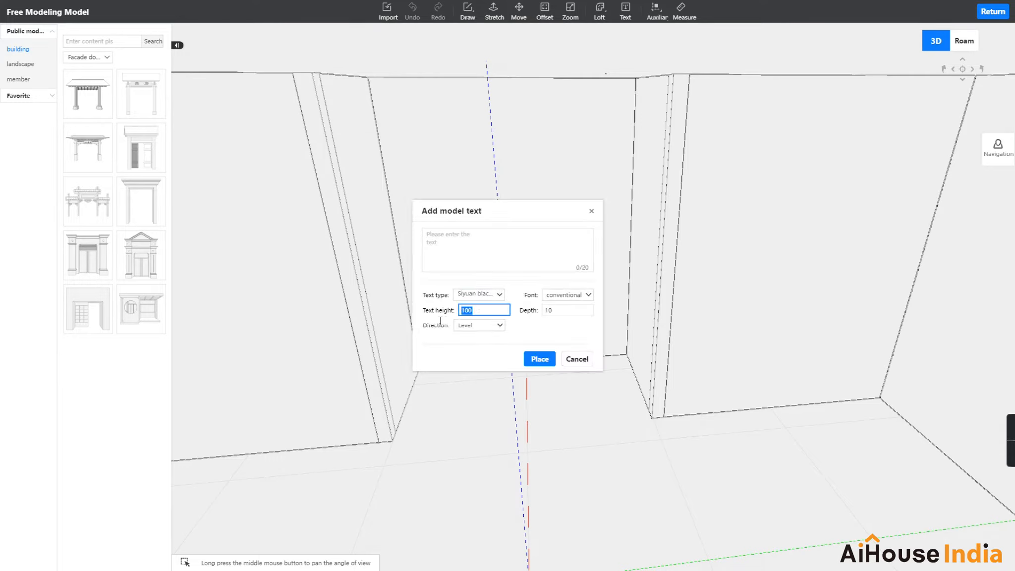
{"action": "type", "text": "200"}
{"action": "key", "text": "Tab"}
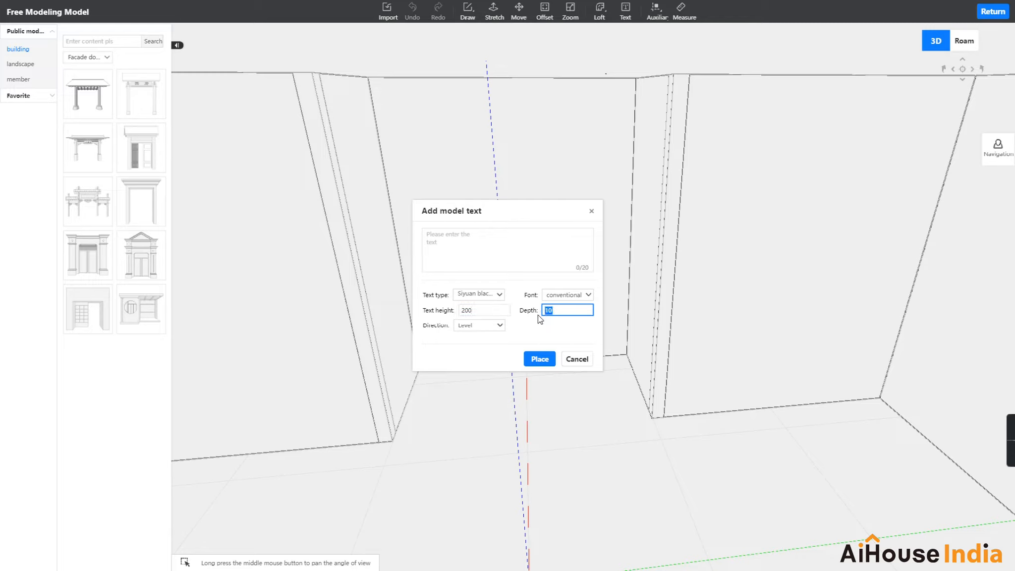
{"action": "double_click", "coordinate": [460, 312]}
{"action": "type", "text": "25"}
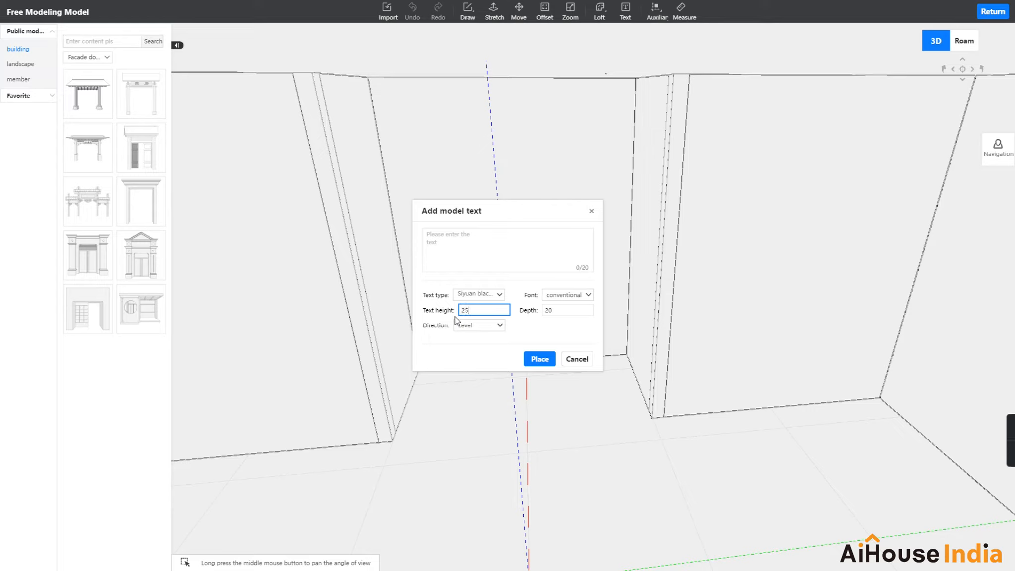
{"action": "left_click", "coordinate": [468, 239]}
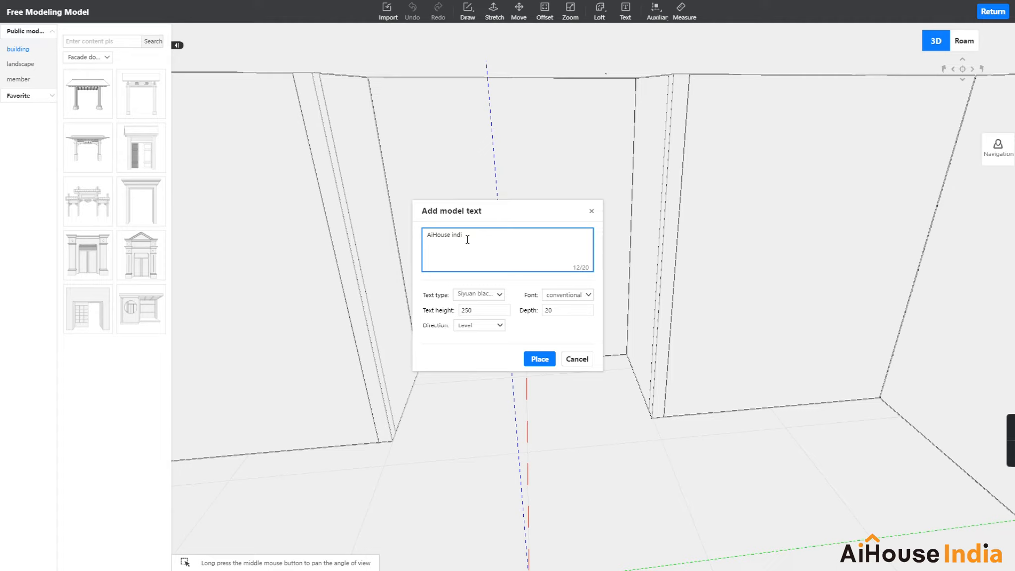
{"action": "left_click", "coordinate": [544, 360]}
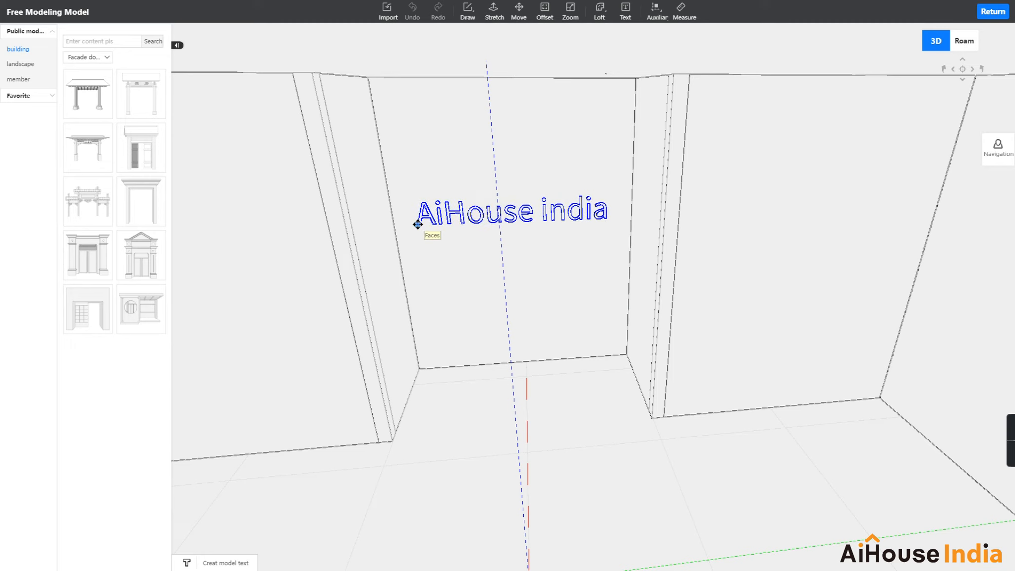
{"action": "left_click", "coordinate": [418, 226]}
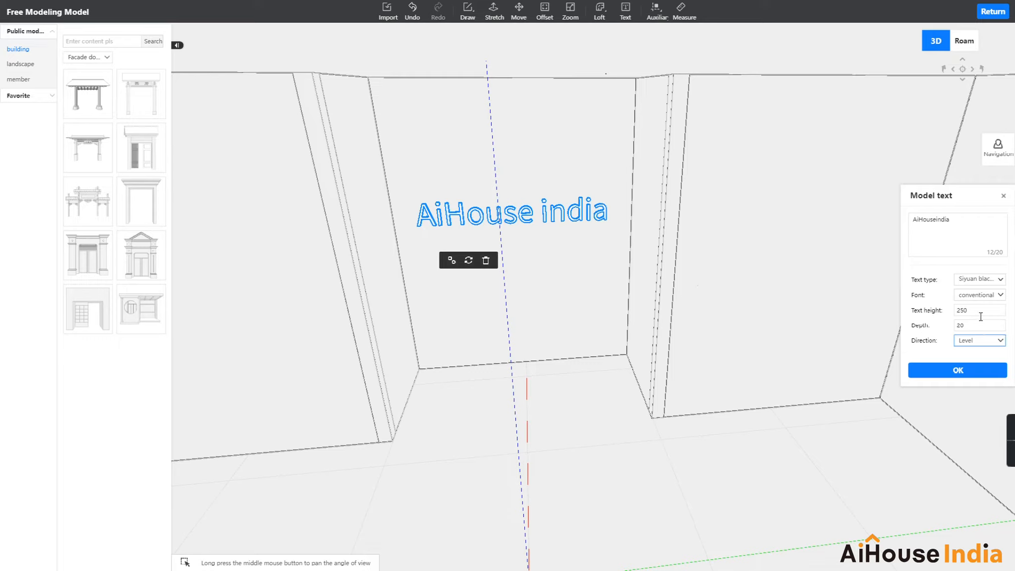
Step: Set the wall text's font to Bold, keep the space in "AiHouse india", and return to the scheme
{"action": "left_click", "coordinate": [990, 279]}
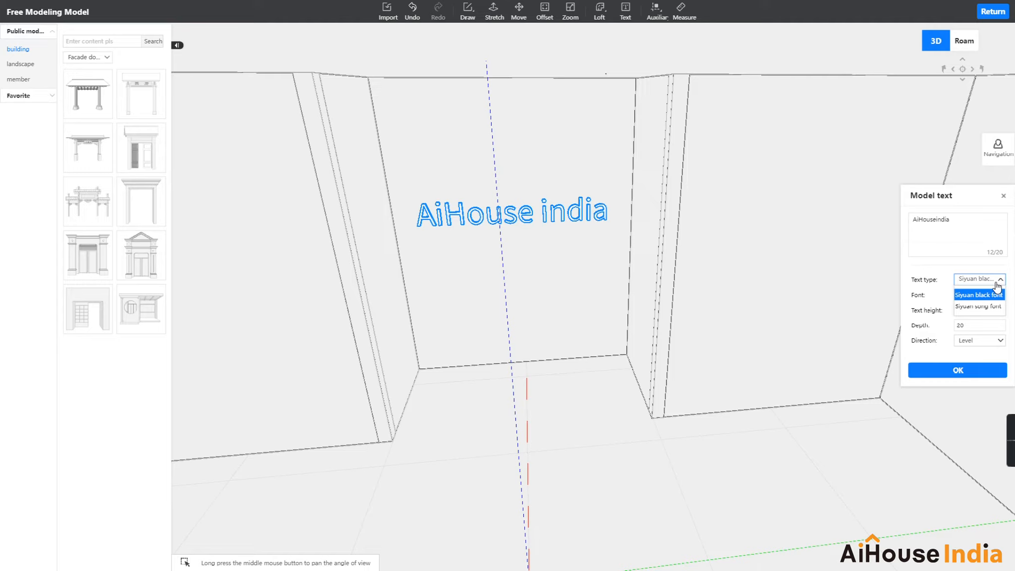
{"action": "left_click", "coordinate": [963, 233]}
{"action": "left_click", "coordinate": [972, 296]}
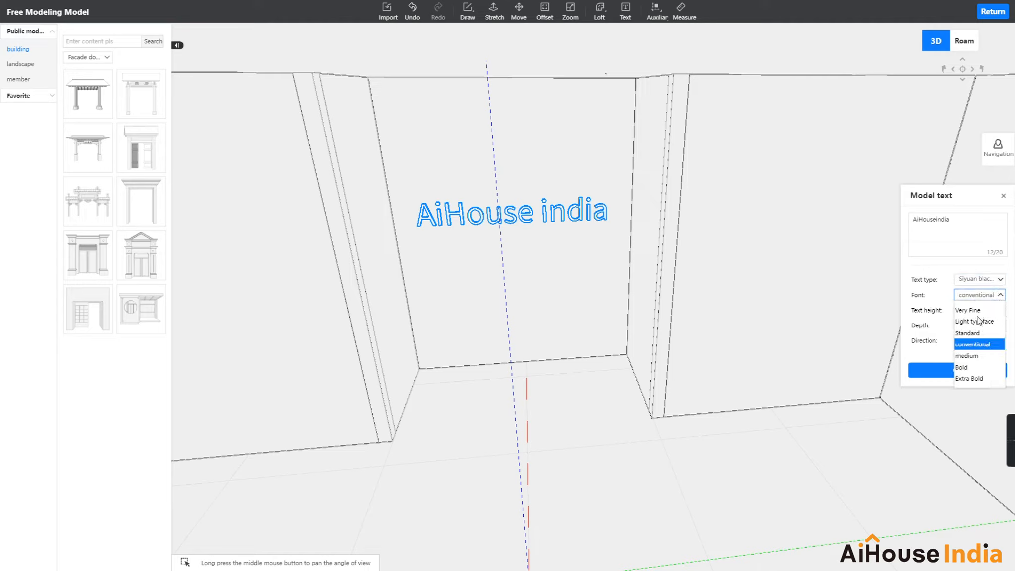
{"action": "left_click", "coordinate": [966, 367]}
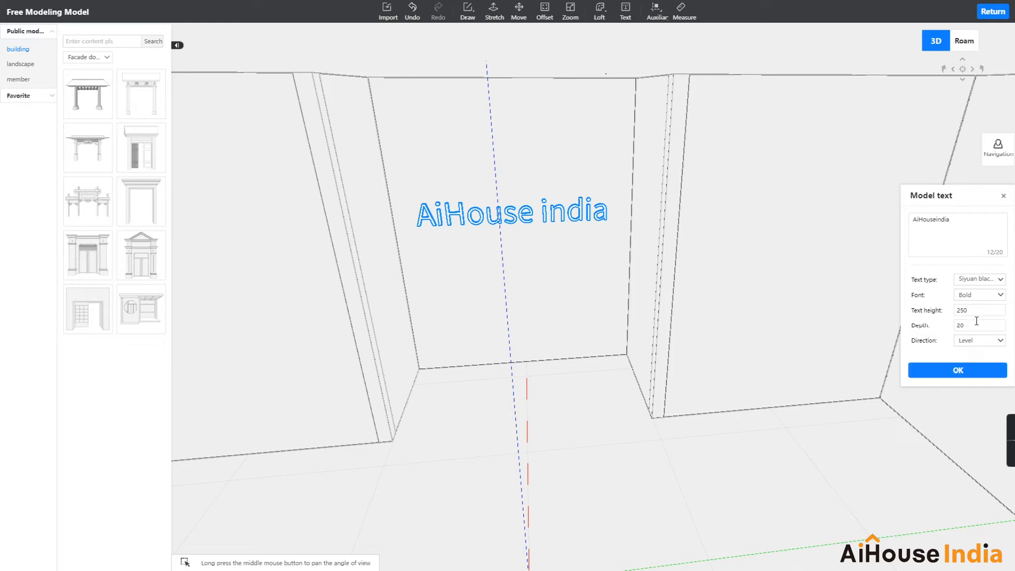
{"action": "left_click", "coordinate": [983, 372]}
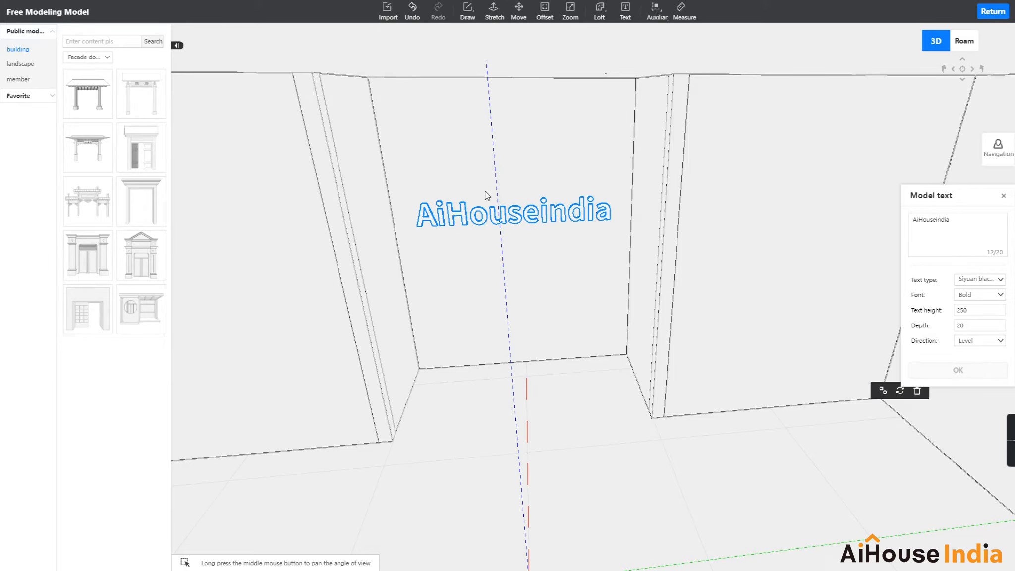
{"action": "left_click", "coordinate": [937, 222]}
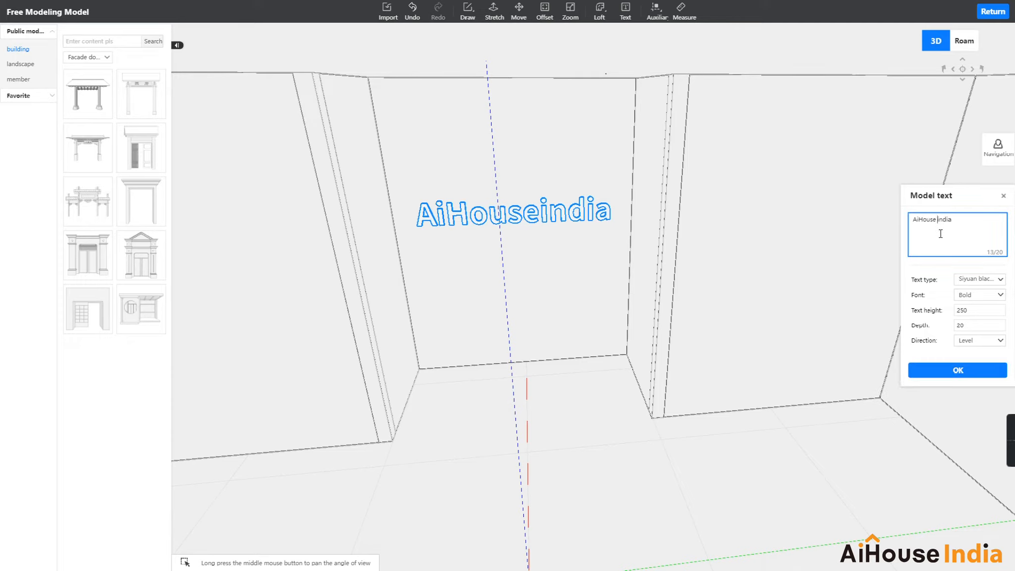
{"action": "left_click", "coordinate": [954, 370]}
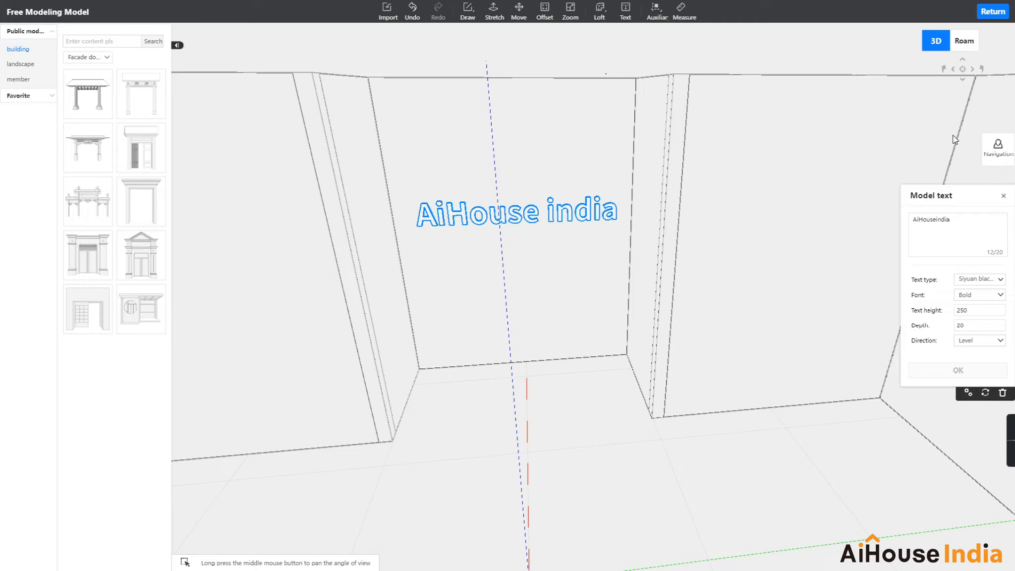
{"action": "left_click", "coordinate": [993, 12]}
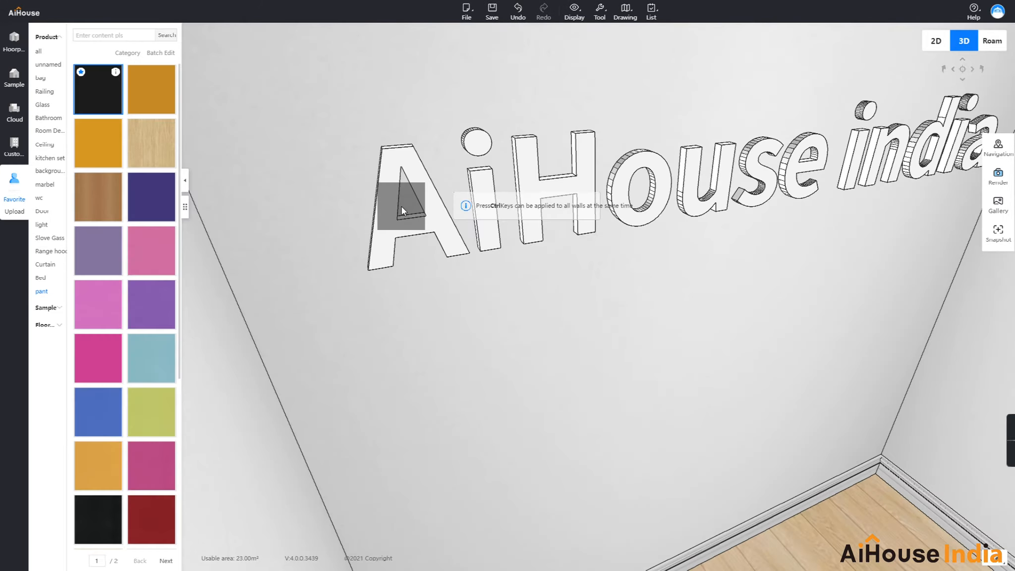
Step: Apply the black ink material from the favourite paints to every letter of "AiHouse" on the wall
{"action": "mouse_move", "coordinate": [400, 205]}
{"action": "left_mouse_down"}
{"action": "mouse_move", "coordinate": [391, 186]}
{"action": "mouse_move", "coordinate": [383, 214]}
{"action": "left_mouse_up"}
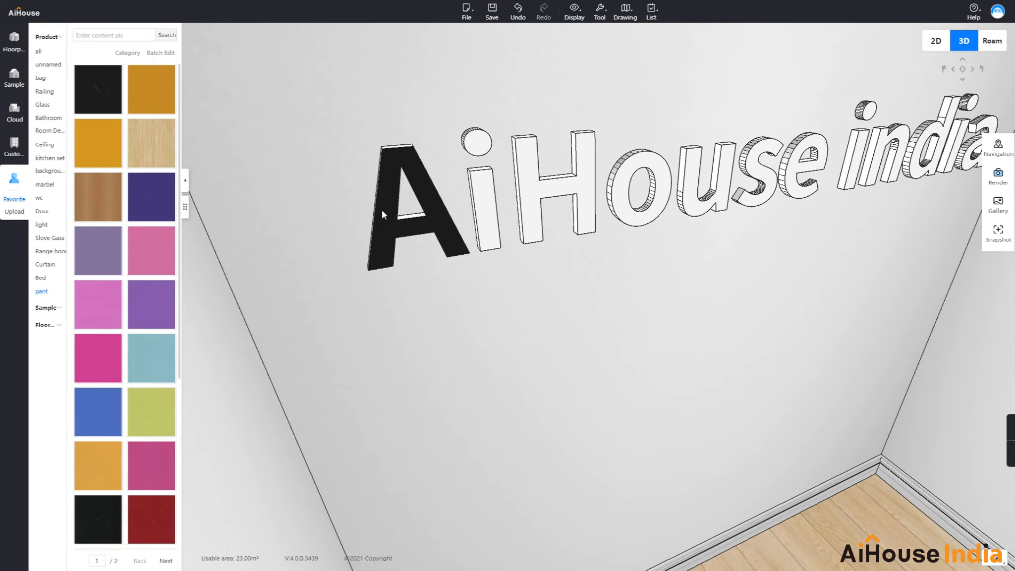
{"action": "key", "text": "ctrl+z"}
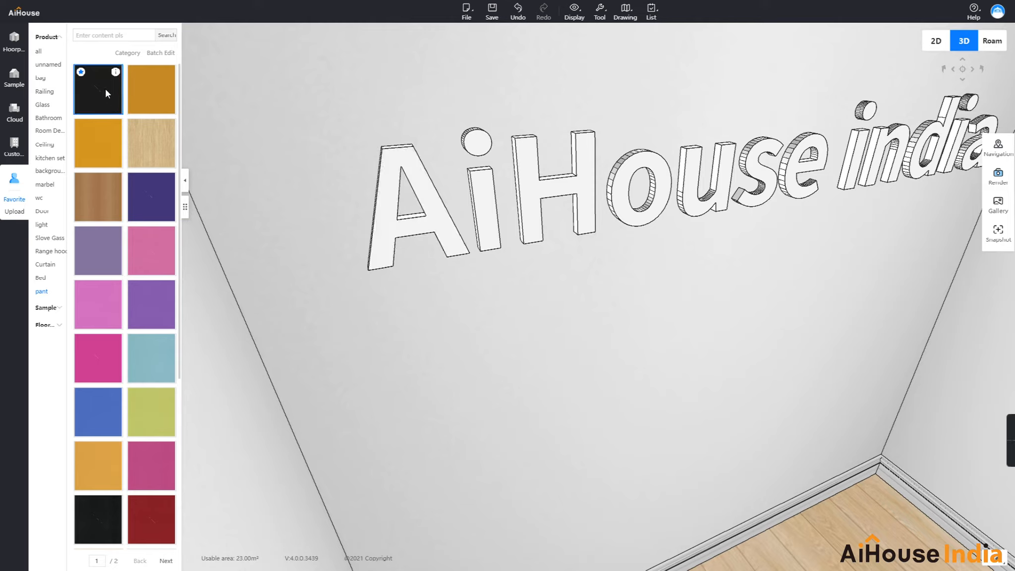
{"action": "left_click_drag", "start_coordinate": [114, 94], "coordinate": [397, 168]}
{"action": "left_click_drag", "start_coordinate": [87, 82], "coordinate": [486, 204]}
{"action": "left_click_drag", "start_coordinate": [96, 84], "coordinate": [532, 196]}
{"action": "left_click_drag", "start_coordinate": [101, 89], "coordinate": [619, 182]}
{"action": "right_click_drag", "start_coordinate": [649, 269], "coordinate": [577, 273]}
{"action": "left_click", "coordinate": [721, 216]}
{"action": "left_click_drag", "start_coordinate": [106, 98], "coordinate": [439, 168]}
{"action": "left_click_drag", "start_coordinate": [165, 130], "coordinate": [521, 169]}
{"action": "left_click_drag", "start_coordinate": [108, 90], "coordinate": [585, 158]}
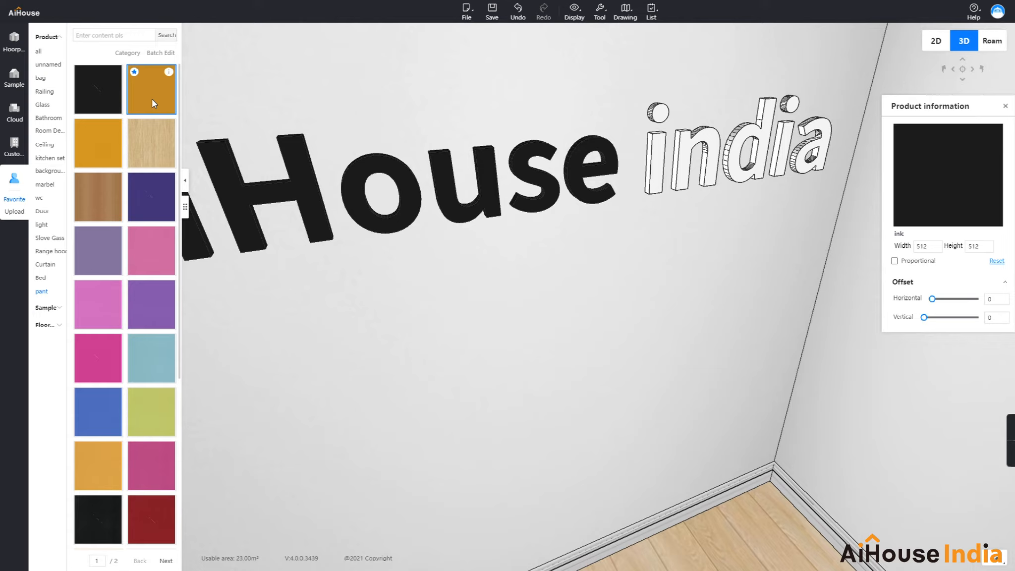
Step: Apply the light orange paint from the favourites to every letter of "india" on the wall
{"action": "left_click_drag", "start_coordinate": [104, 472], "coordinate": [583, 231]}
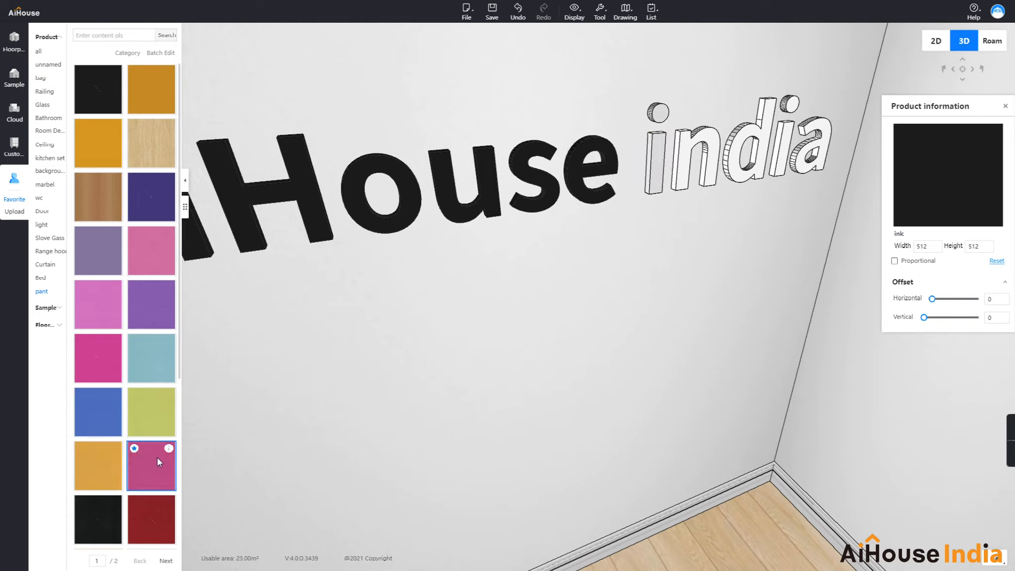
{"action": "left_click_drag", "start_coordinate": [111, 470], "coordinate": [679, 162]}
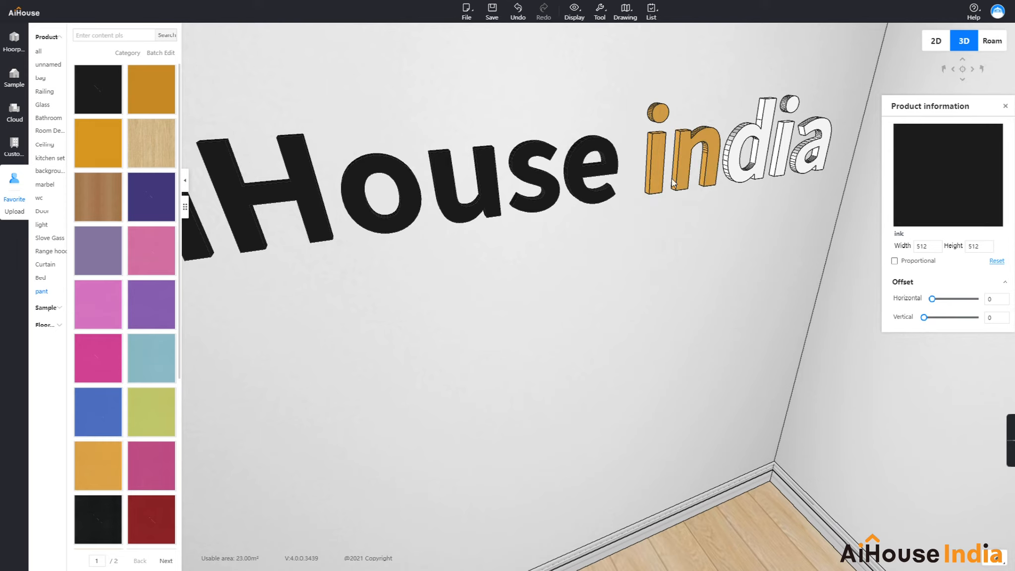
{"action": "left_click_drag", "start_coordinate": [112, 466], "coordinate": [737, 139]}
{"action": "left_click_drag", "start_coordinate": [106, 464], "coordinate": [781, 140]}
{"action": "left_click_drag", "start_coordinate": [99, 455], "coordinate": [808, 149]}
{"action": "scroll", "coordinate": [762, 272], "scroll_direction": "down", "scroll_amount": 10}
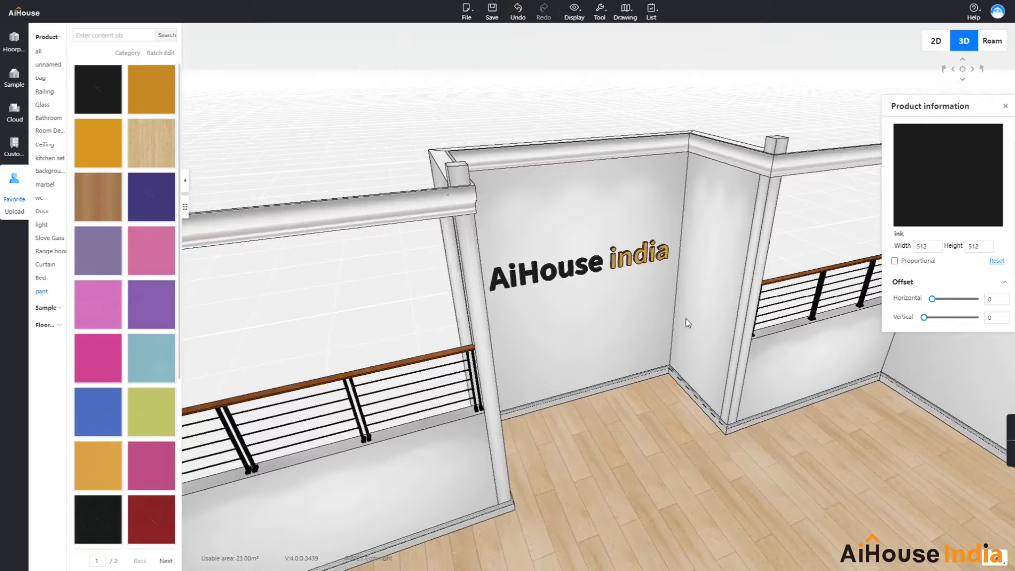
{"action": "left_click_drag", "start_coordinate": [685, 319], "coordinate": [647, 271]}
{"action": "scroll", "coordinate": [647, 271], "scroll_direction": "down", "scroll_amount": 8}
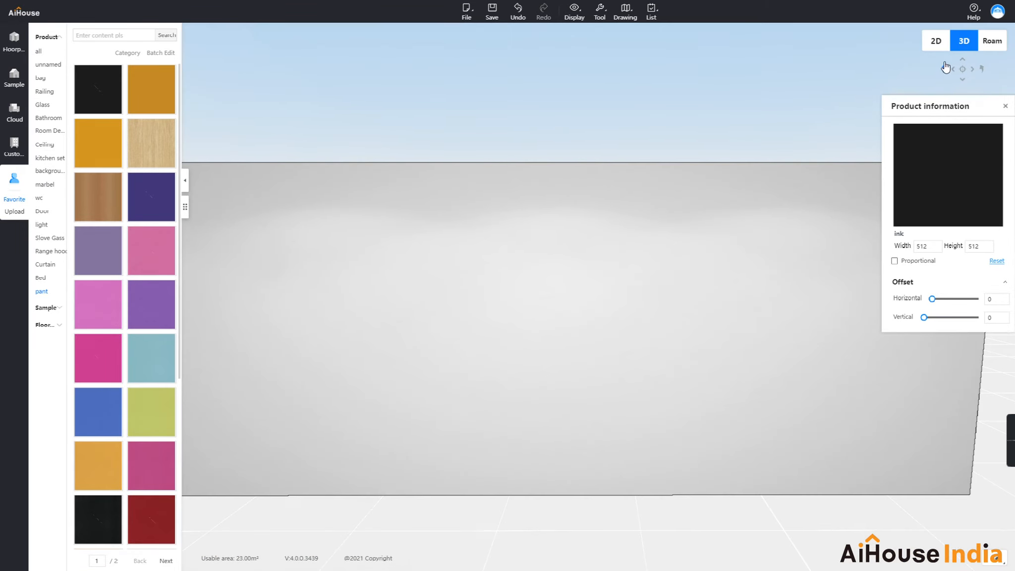
Step: Add the round ceiling design with wooden rings from the Ceiling favourites to the room in the ceiling customisation tool
{"action": "left_click", "coordinate": [936, 41]}
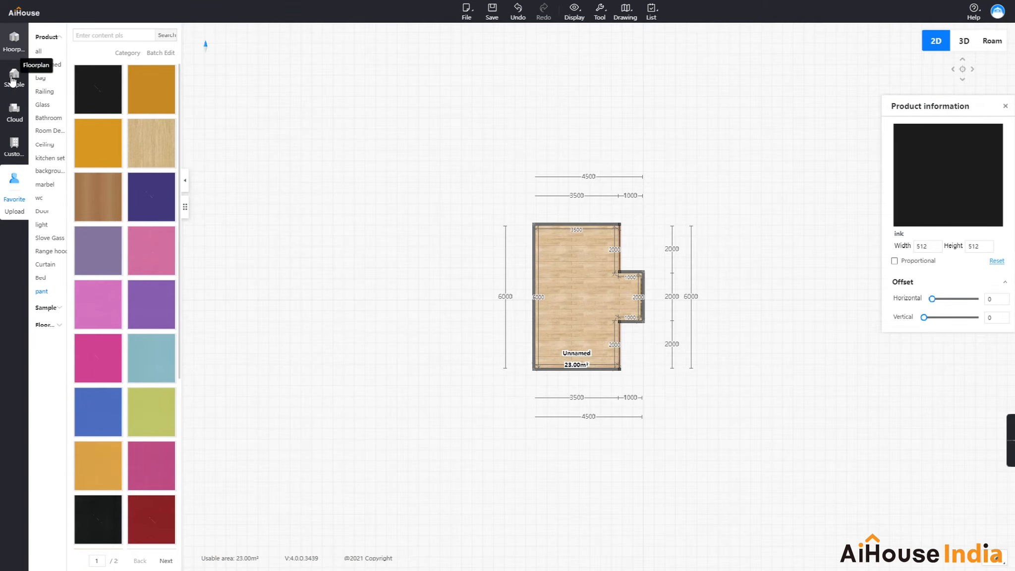
{"action": "left_click", "coordinate": [14, 111]}
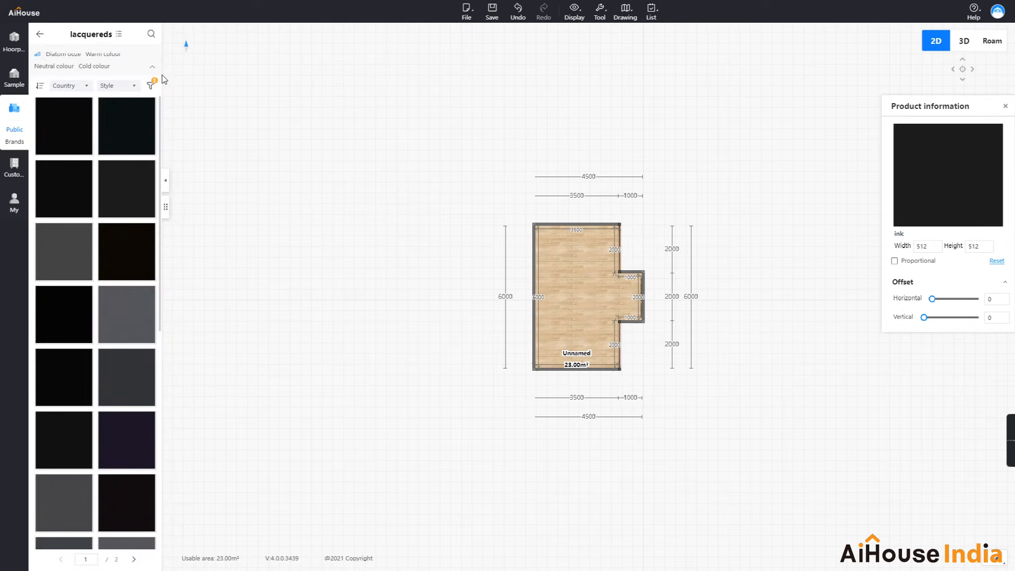
{"action": "left_click", "coordinate": [40, 35]}
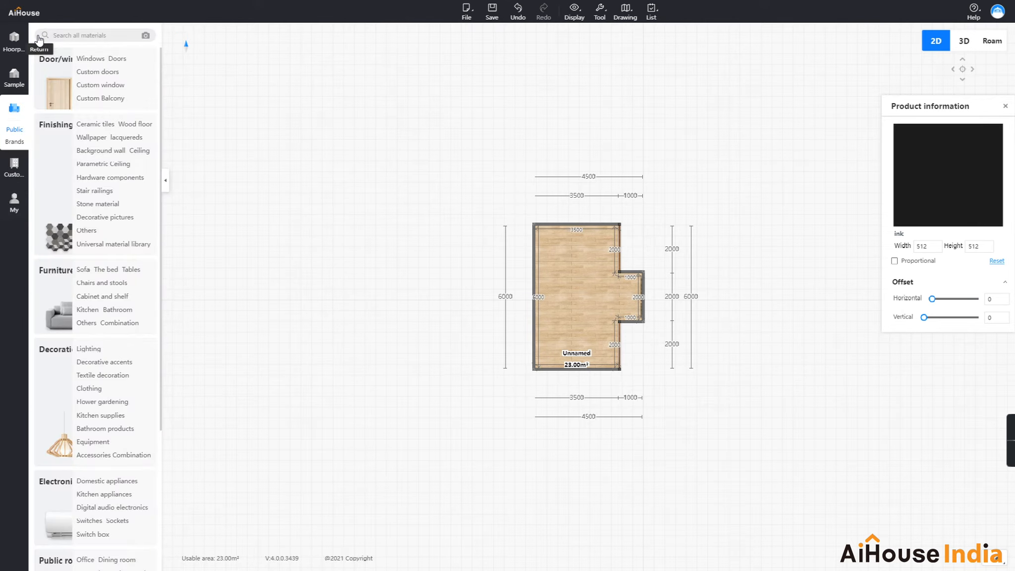
{"action": "left_click", "coordinate": [14, 168]}
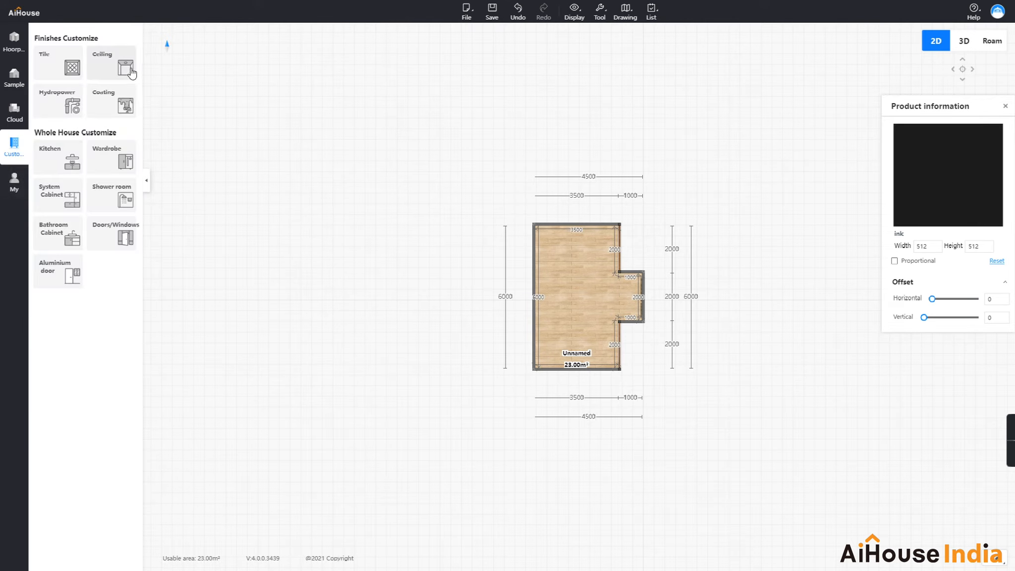
{"action": "left_click", "coordinate": [130, 72]}
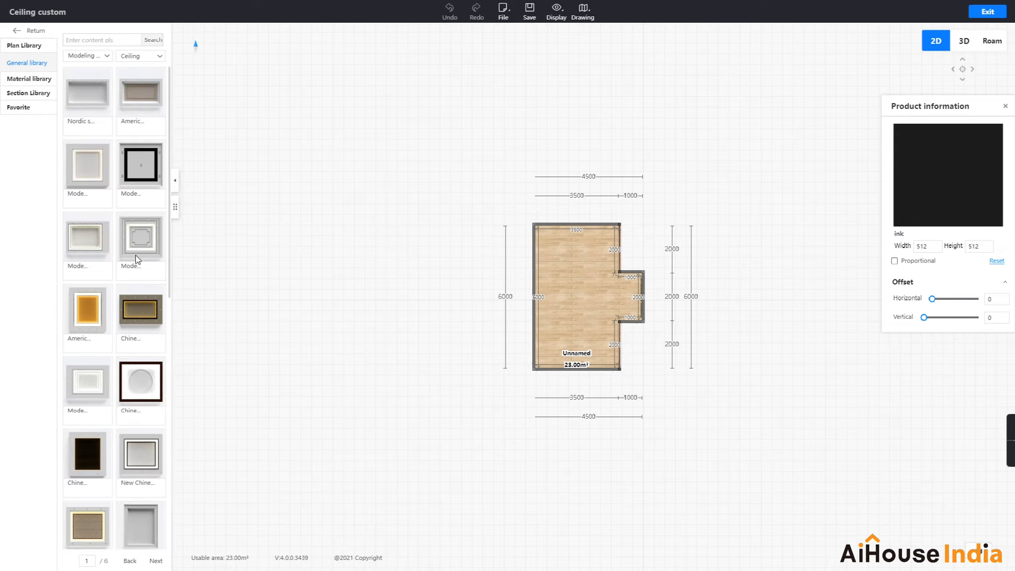
{"action": "scroll", "coordinate": [137, 258], "scroll_direction": "down", "scroll_amount": 10}
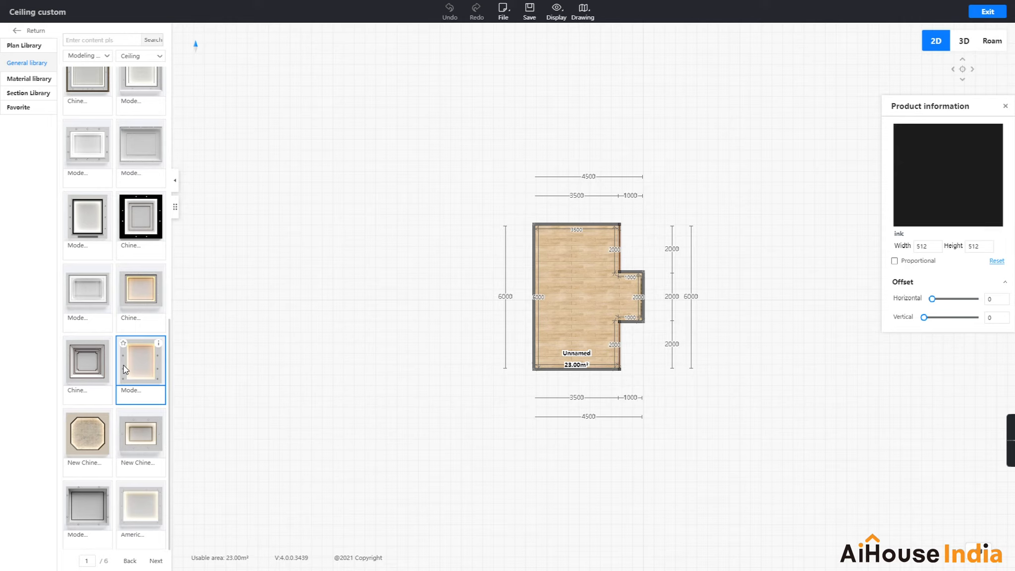
{"action": "left_click", "coordinate": [156, 561]}
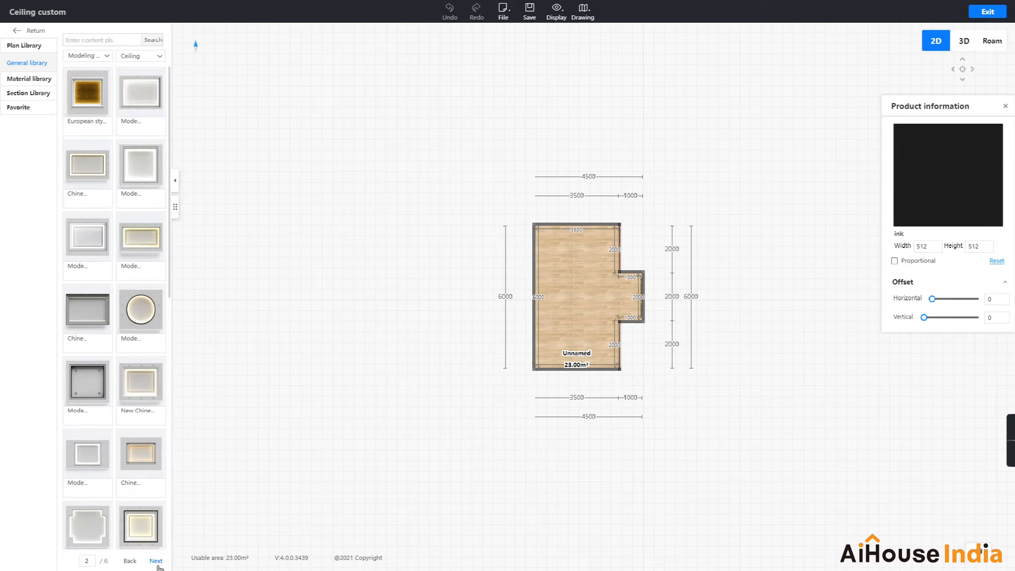
{"action": "scroll", "coordinate": [115, 356], "scroll_direction": "down", "scroll_amount": 5}
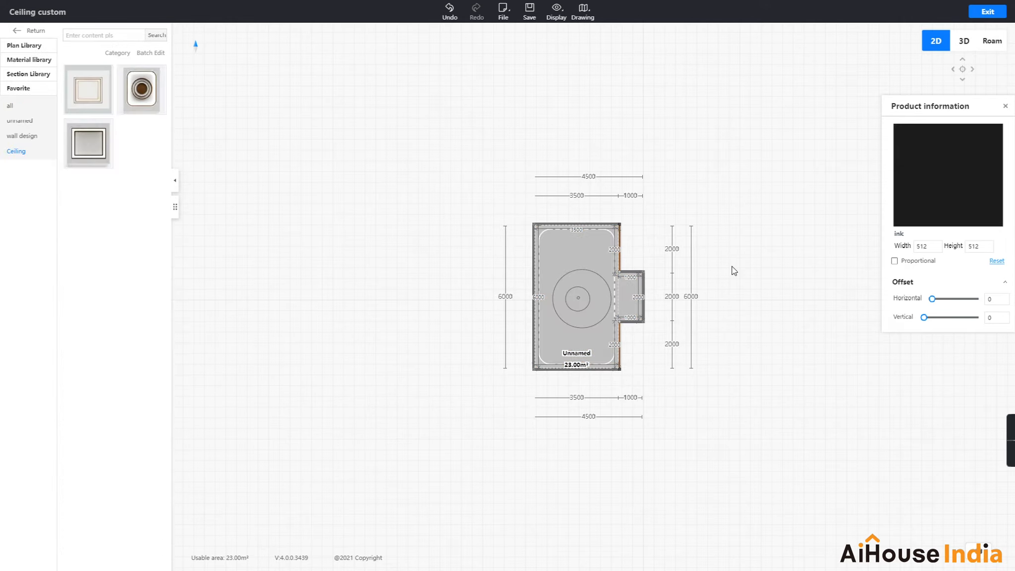
Step: Inspect the new ceiling, the side railings and the "AiHouse india" wall lettering from inside the room
{"action": "left_click", "coordinate": [965, 41]}
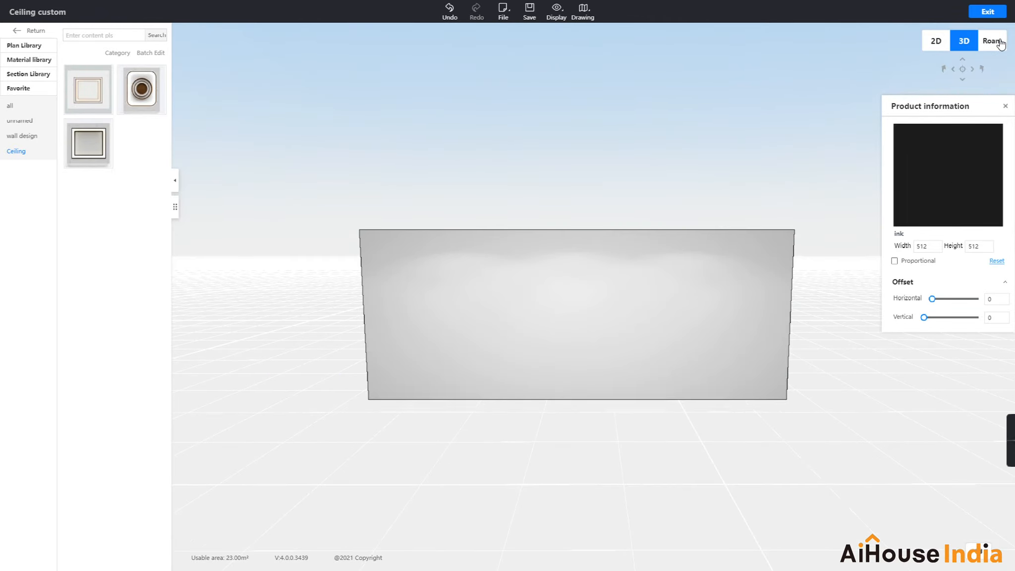
{"action": "left_click", "coordinate": [993, 41]}
{"action": "scroll", "coordinate": [704, 322], "scroll_direction": "down", "scroll_amount": 4}
{"action": "left_click_drag", "start_coordinate": [712, 326], "coordinate": [600, 288]}
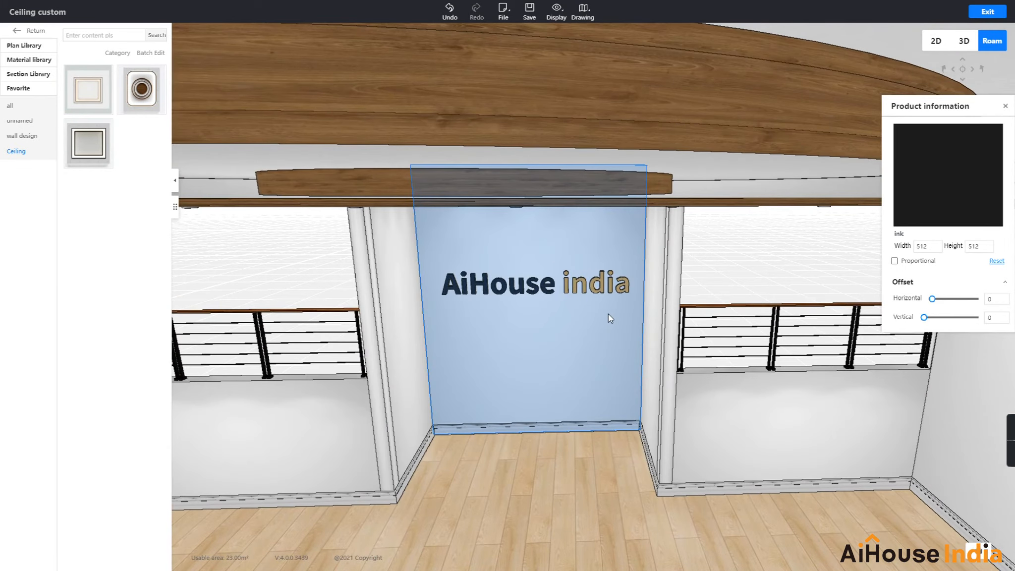
{"action": "key", "text": "q"}
{"action": "key", "text": "e"}
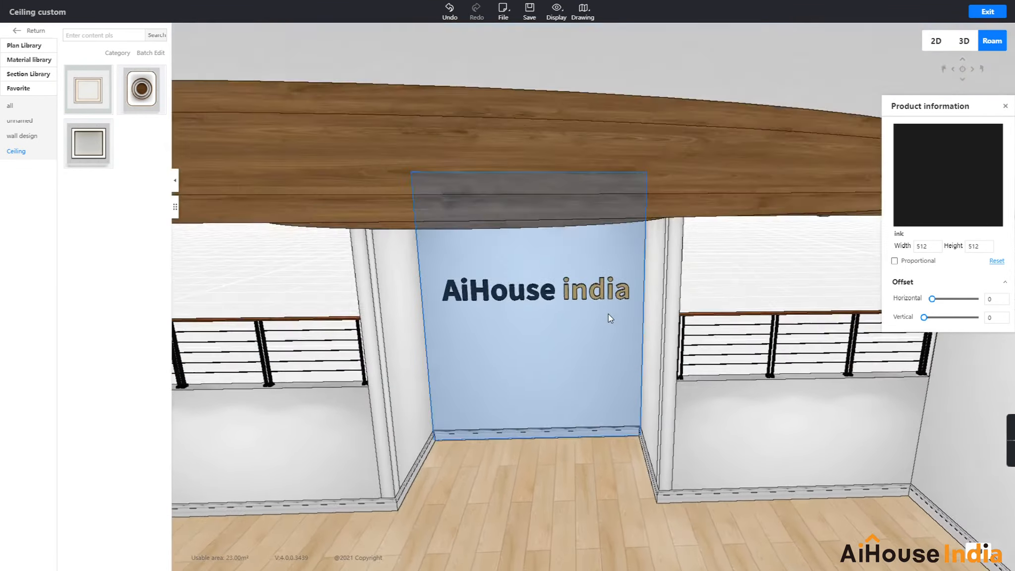
{"action": "key", "text": "e"}
{"action": "scroll", "coordinate": [610, 314], "scroll_direction": "down", "scroll_amount": 1}
{"action": "mouse_move", "coordinate": [611, 344]}
{"action": "left_mouse_down"}
{"action": "mouse_move", "coordinate": [612, 331]}
{"action": "mouse_move", "coordinate": [608, 343]}
{"action": "left_mouse_up"}
{"action": "key", "text": "s"}
{"action": "key", "text": "a"}
{"action": "scroll", "coordinate": [597, 346], "scroll_direction": "up", "scroll_amount": 5}
{"action": "scroll", "coordinate": [598, 346], "scroll_direction": "down", "scroll_amount": 5}
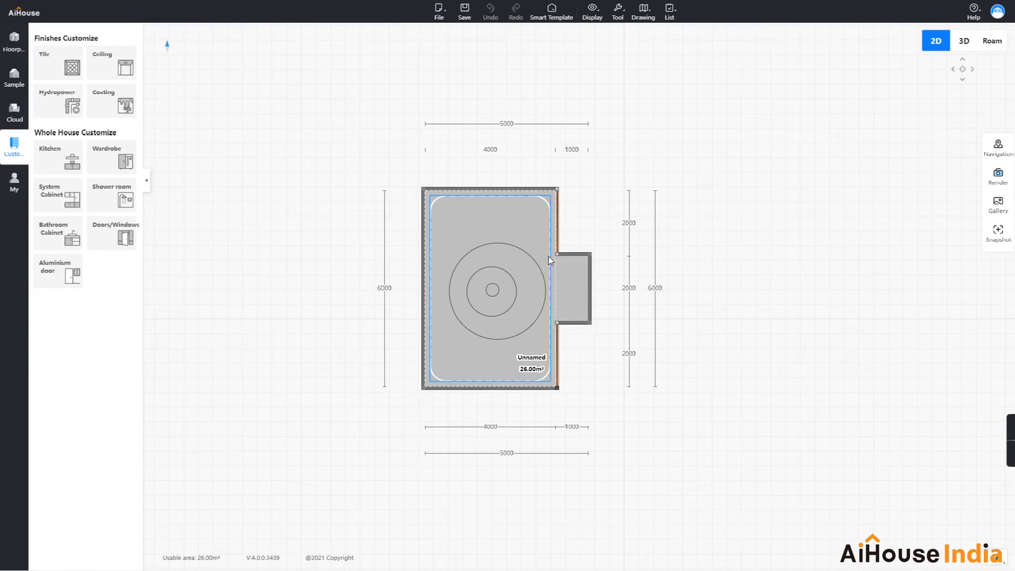
Step: Set up an enhanced render at 4K resolution and 16:9 composition, using the saved lower-height perspective facing the "AiHouse india" wall
{"action": "left_click", "coordinate": [998, 176]}
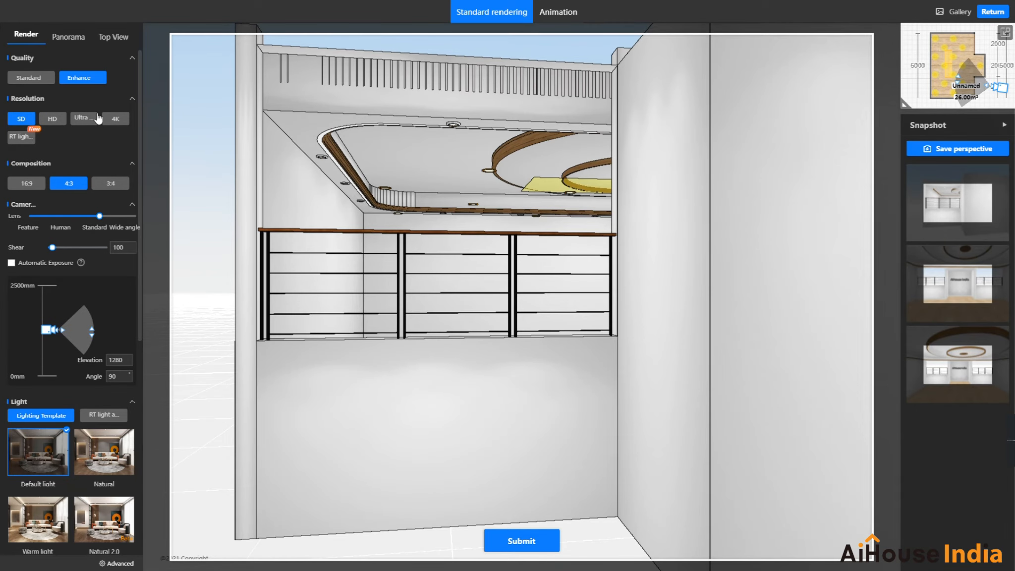
{"action": "left_click", "coordinate": [116, 119]}
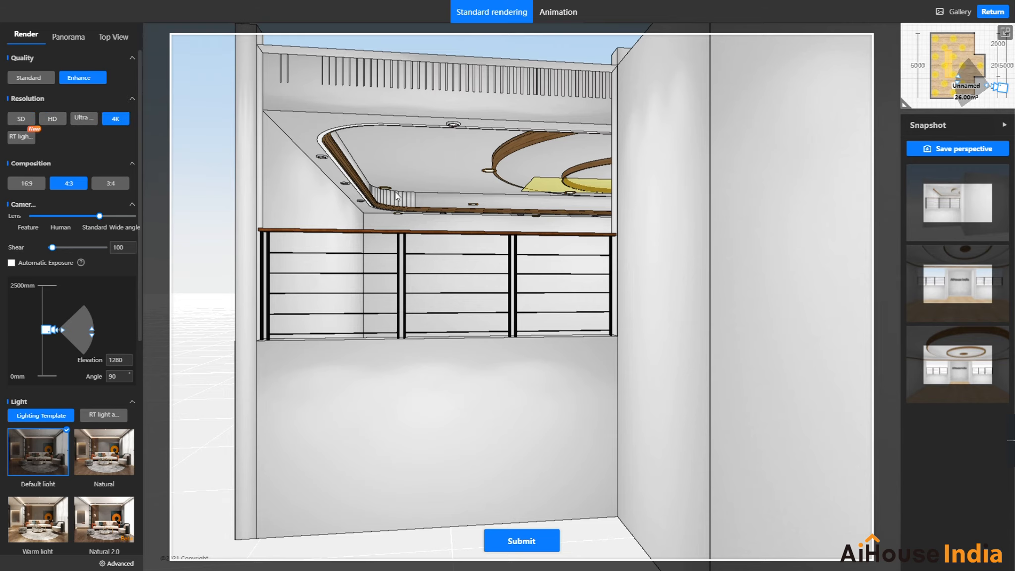
{"action": "left_click", "coordinate": [966, 189]}
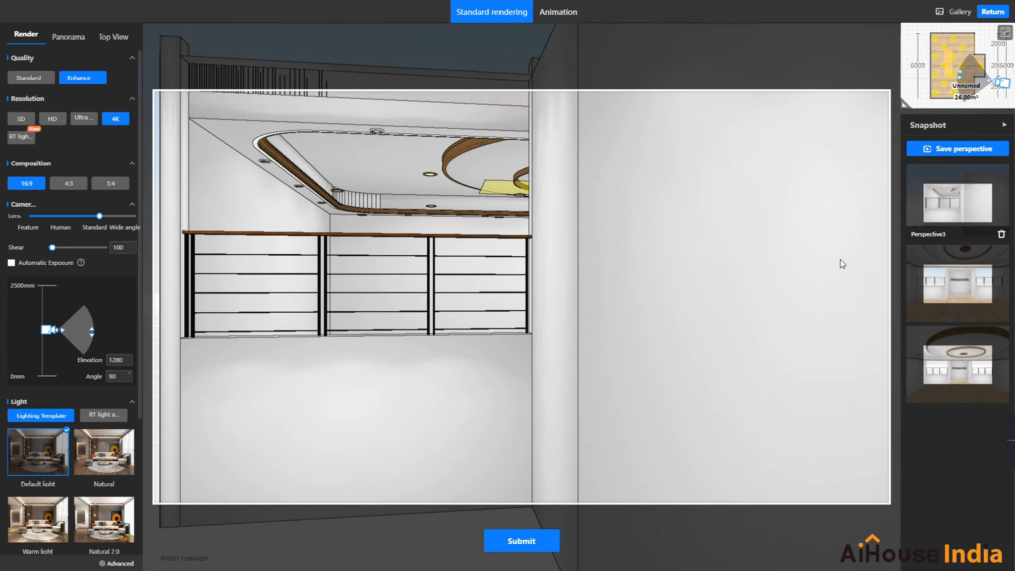
{"action": "left_click", "coordinate": [944, 283]}
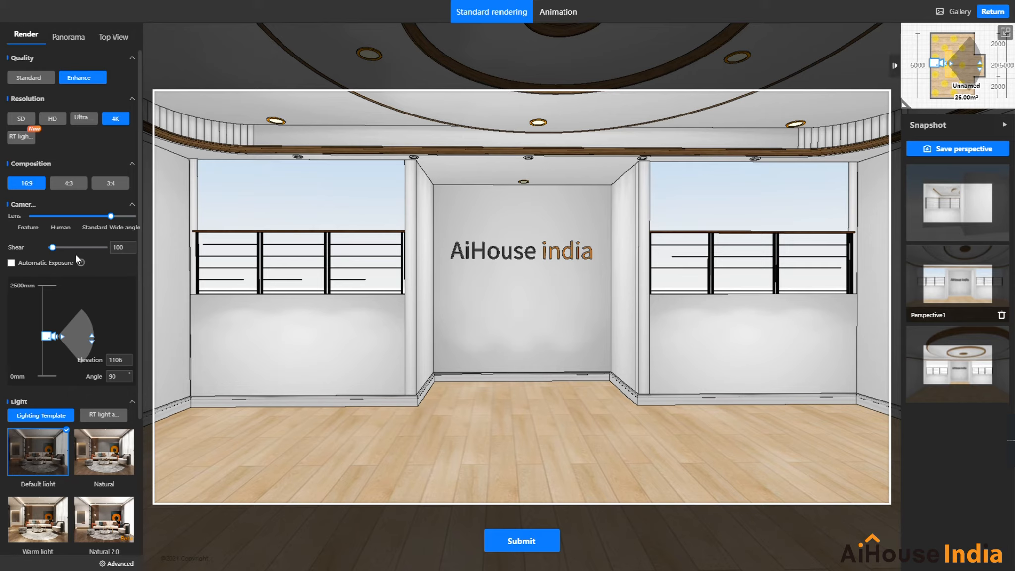
Step: Review the night-view backdrops, keep Art Courtyard as the outdoor scene, and submit the render
{"action": "scroll", "coordinate": [76, 268], "scroll_direction": "down", "scroll_amount": 4}
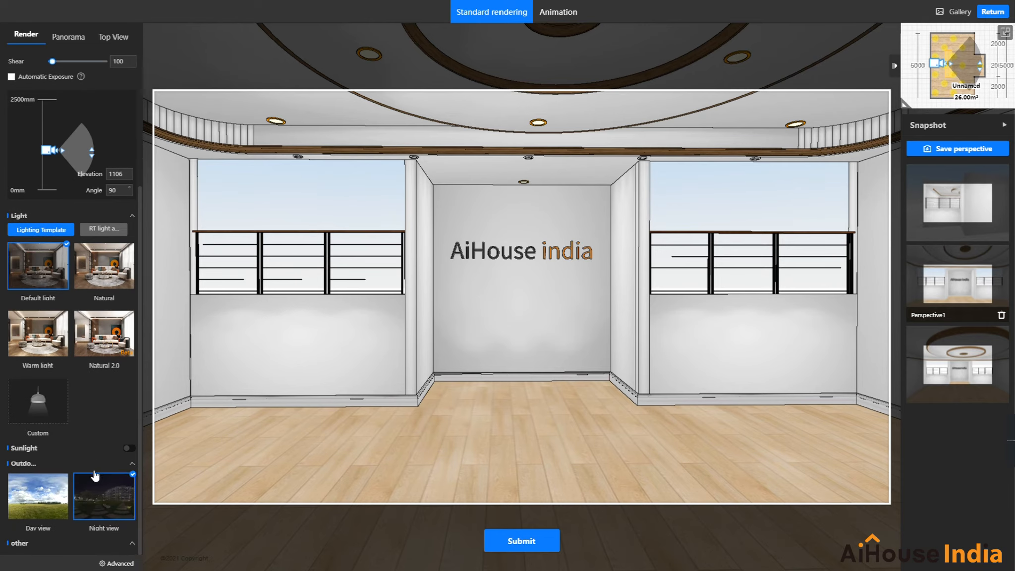
{"action": "mouse_move", "coordinate": [120, 478]}
{"action": "left_click", "coordinate": [127, 513]}
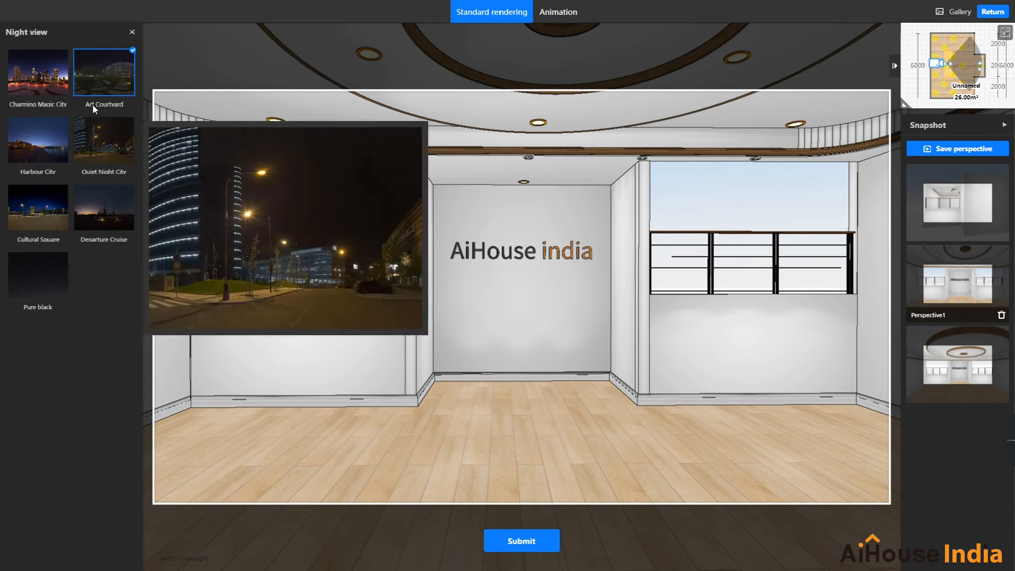
{"action": "left_click", "coordinate": [132, 31]}
{"action": "mouse_move", "coordinate": [62, 521]}
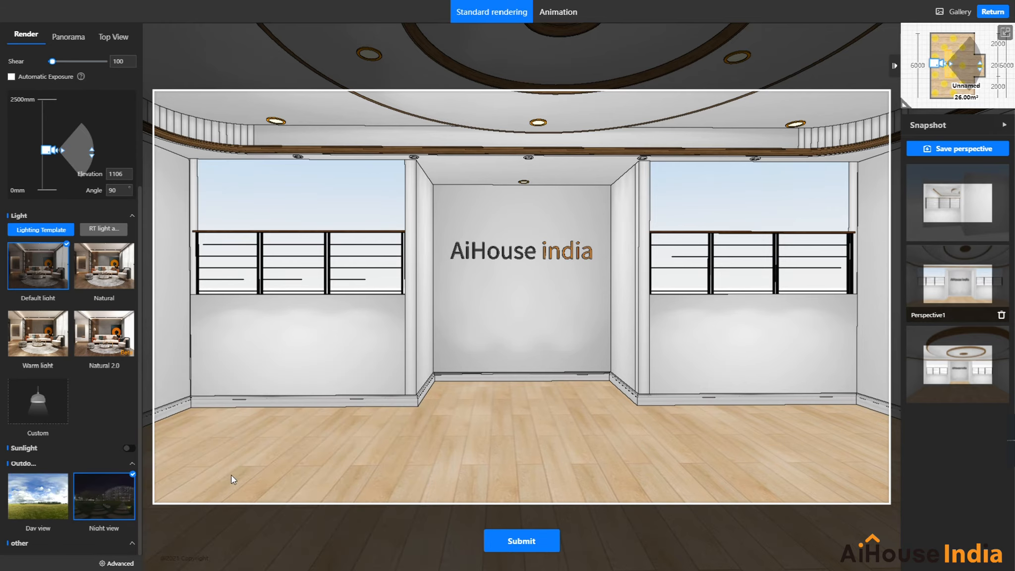
{"action": "left_click", "coordinate": [518, 543]}
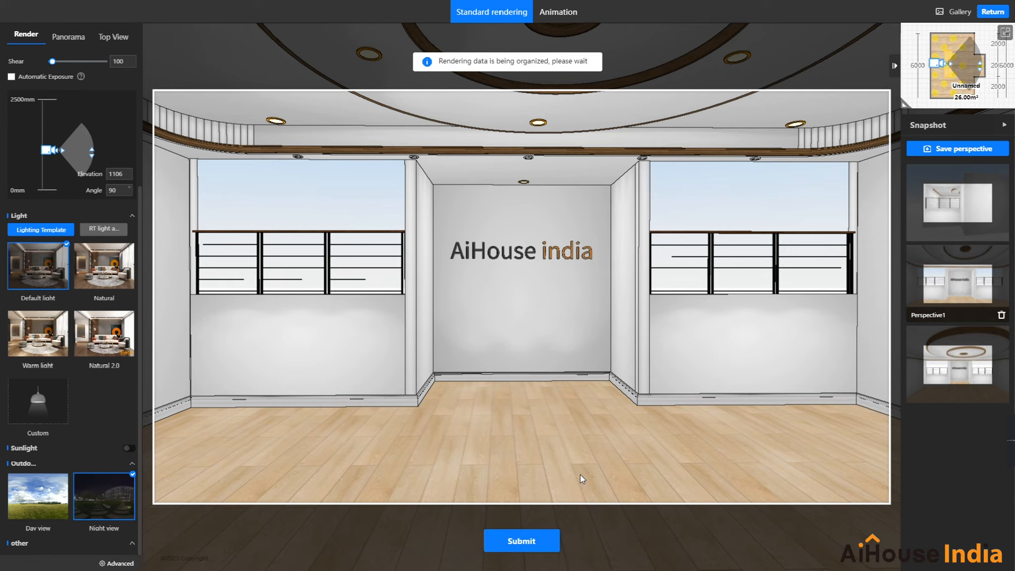
Step: Load the other saved perspective facing the lettering, move the camera farther back, and lower its elevation to 1006
{"action": "left_click", "coordinate": [973, 367]}
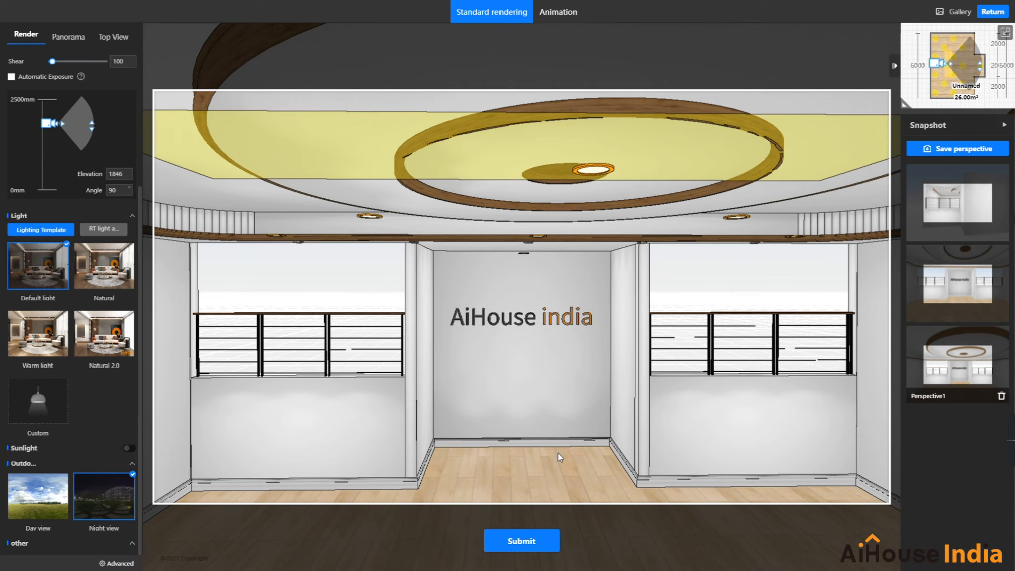
{"action": "key", "text": "e"}
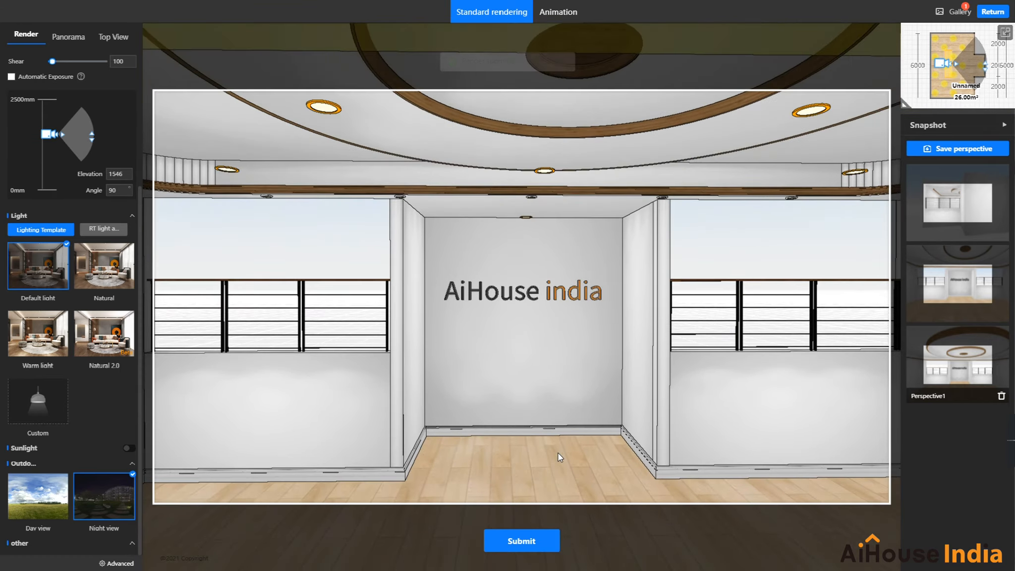
{"action": "key", "text": "s"}
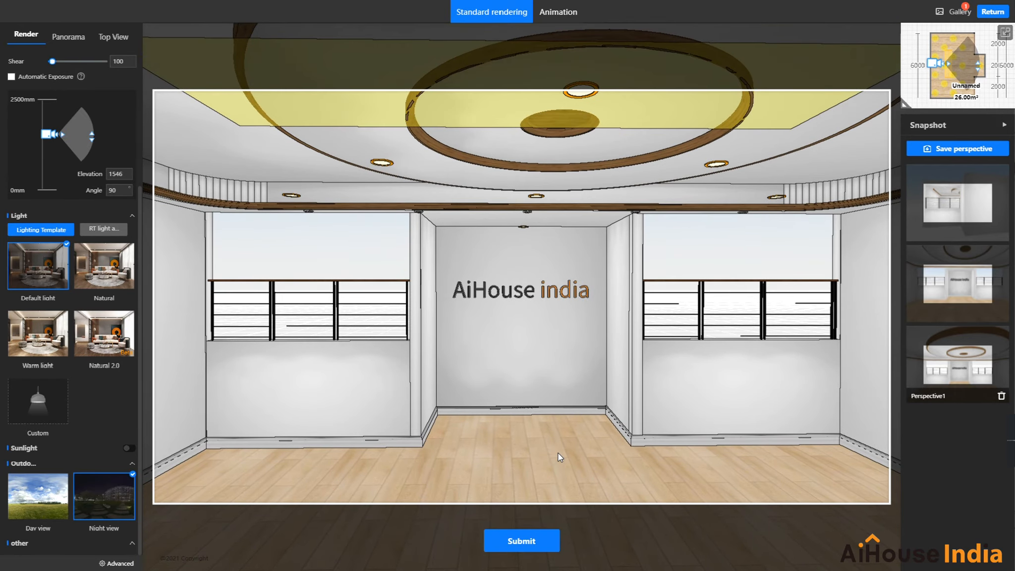
{"action": "key", "text": "e"}
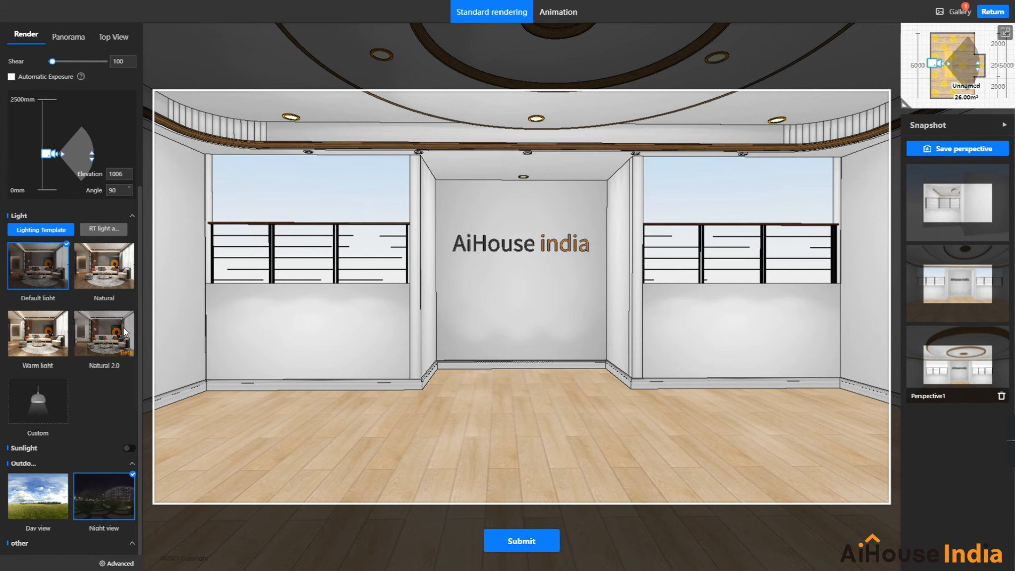
Step: Set the render's outdoor scene to the Holiday Villa day view
{"action": "left_click", "coordinate": [60, 518]}
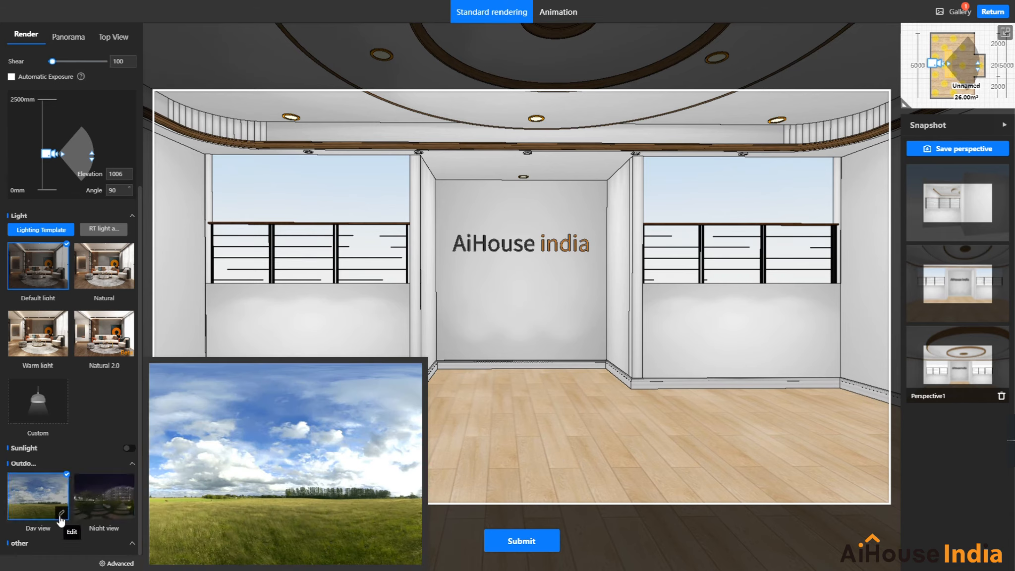
{"action": "mouse_move", "coordinate": [46, 66]}
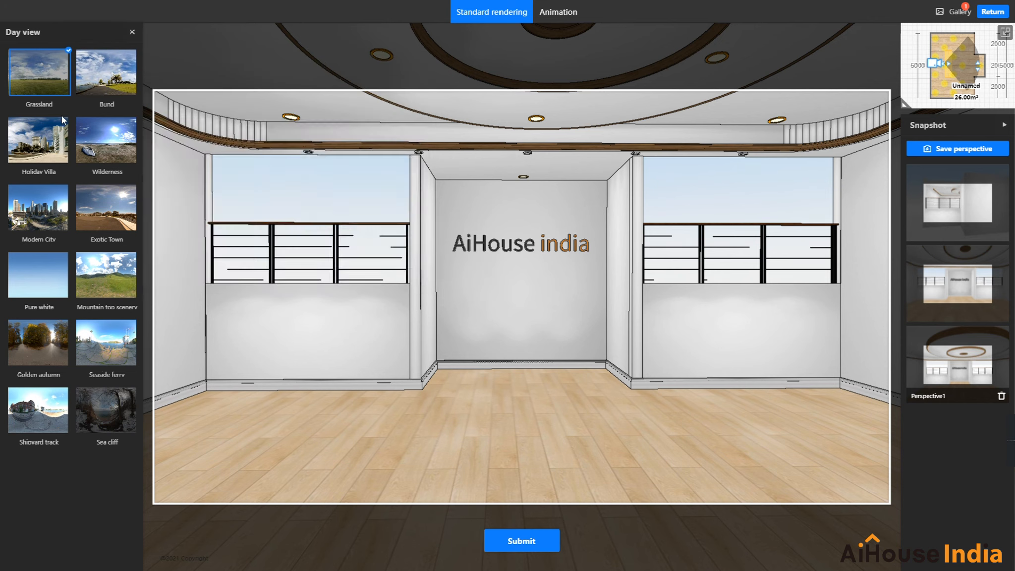
{"action": "left_click", "coordinate": [60, 132]}
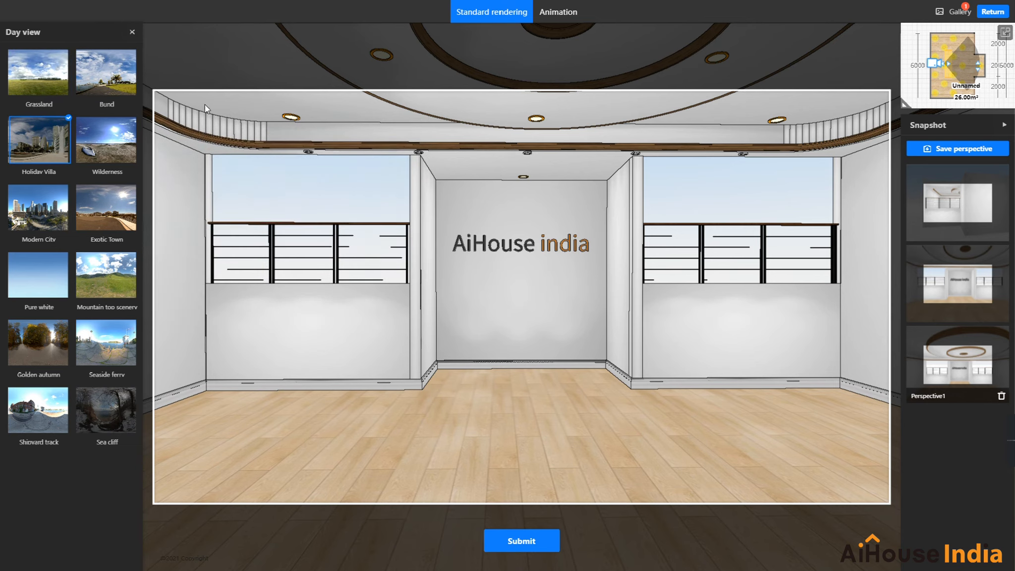
{"action": "left_click", "coordinate": [131, 32]}
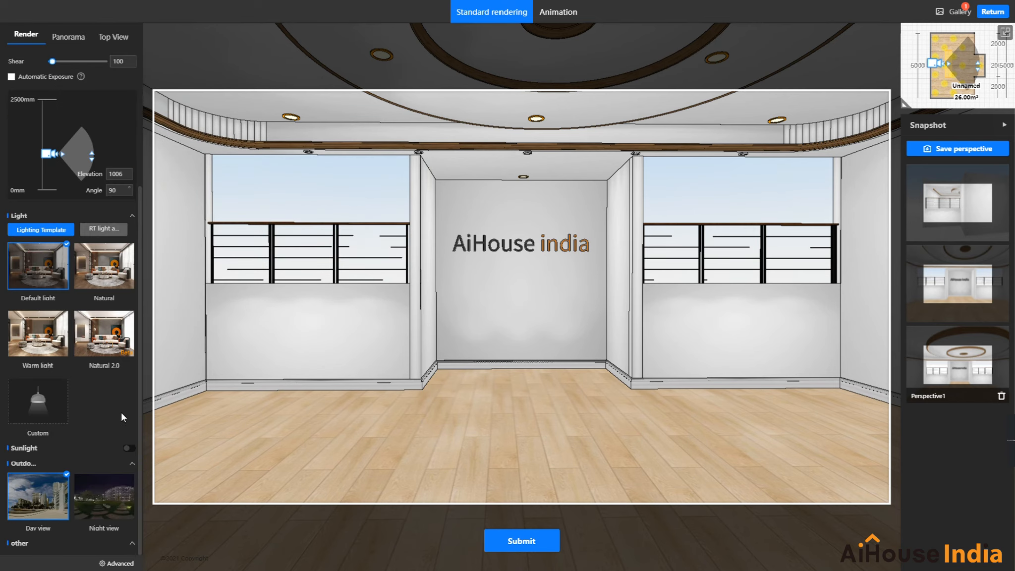
{"action": "left_click", "coordinate": [129, 449]}
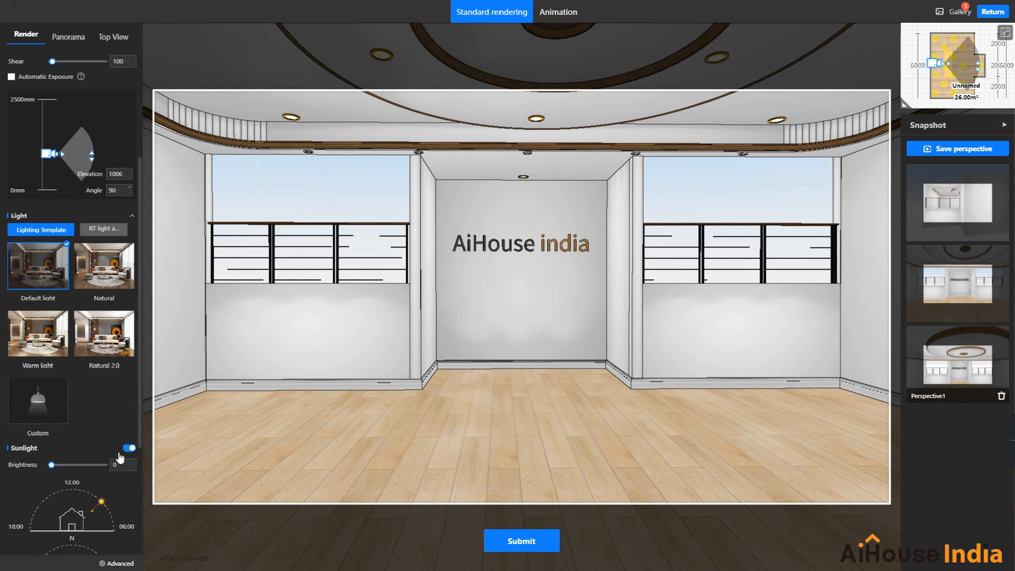
{"action": "left_click", "coordinate": [129, 448]}
{"action": "left_click", "coordinate": [129, 448]}
{"action": "left_click", "coordinate": [129, 448]}
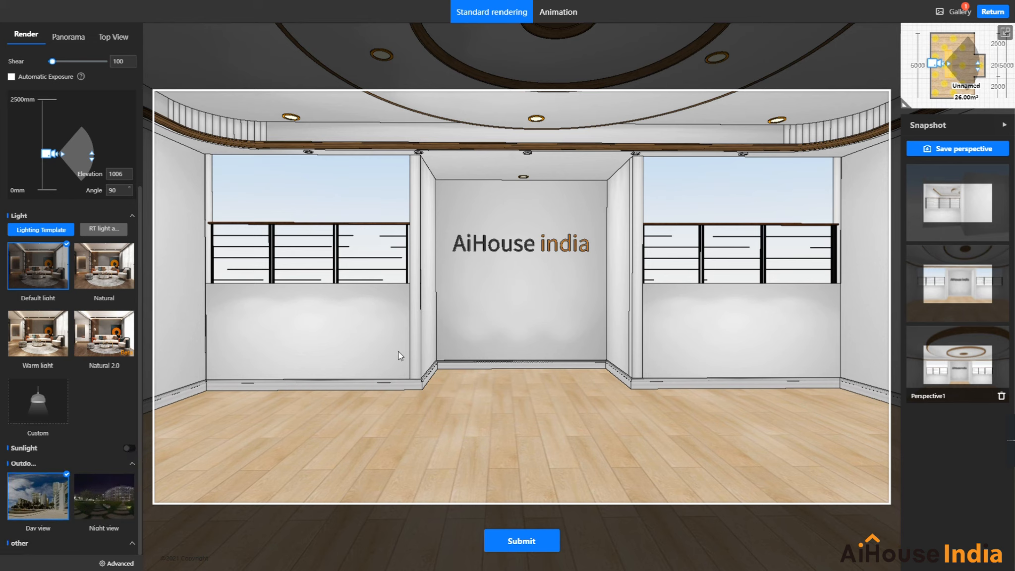
Step: Submit the day-view render and view the finished night render of the lettering wall in the gallery
{"action": "left_click", "coordinate": [526, 541]}
{"action": "left_click", "coordinate": [959, 11]}
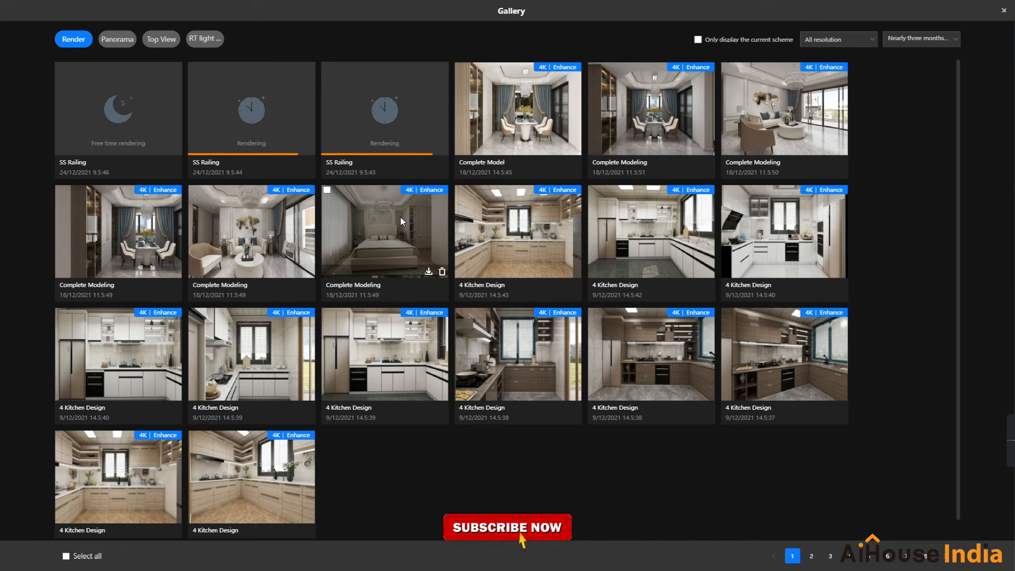
{"action": "left_click", "coordinate": [391, 110]}
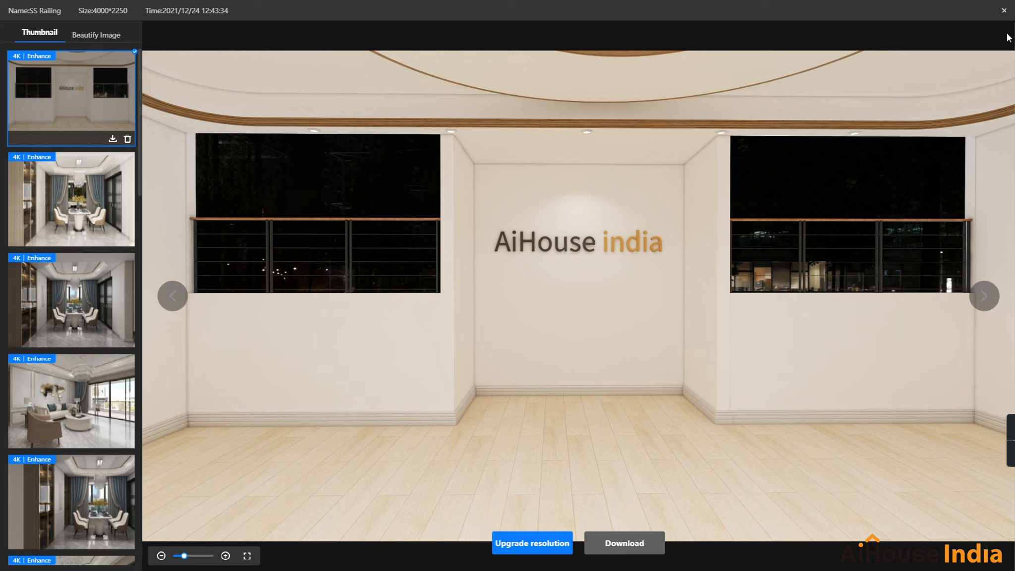
{"action": "left_click", "coordinate": [1003, 10]}
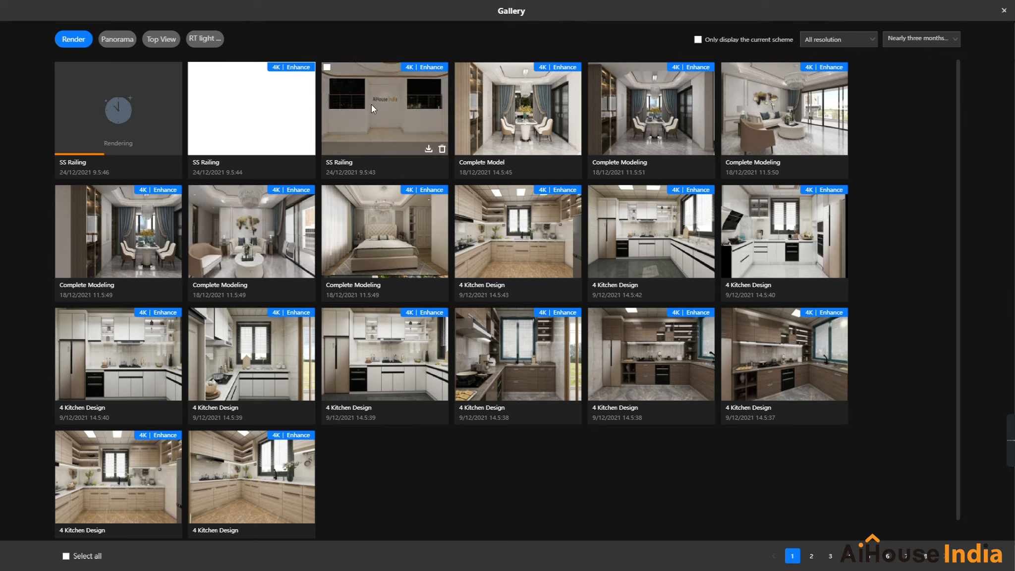
Step: Open the finished daytime render of the lettering wall from the gallery and download it
{"action": "left_click", "coordinate": [292, 114]}
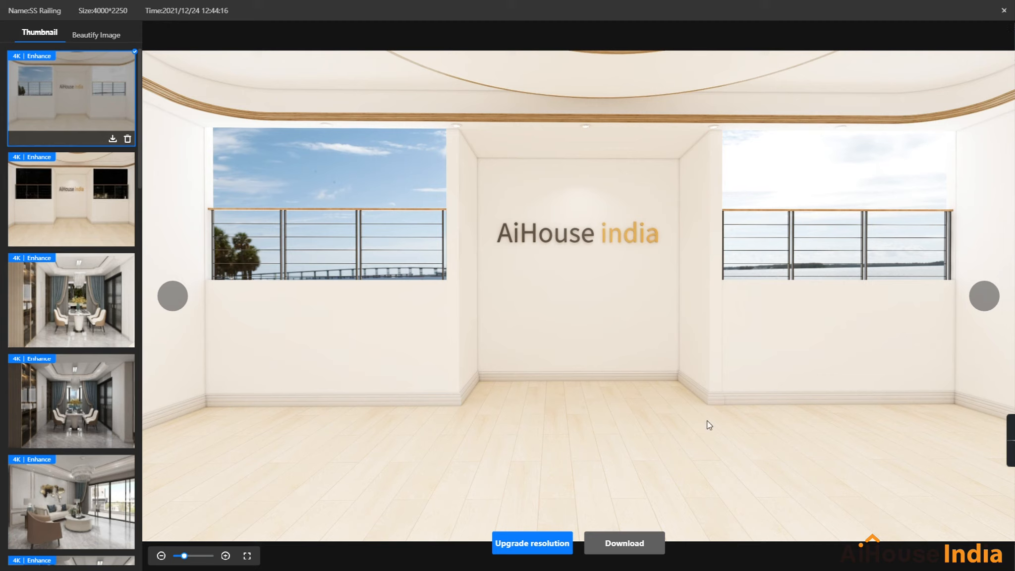
{"action": "left_click", "coordinate": [614, 544]}
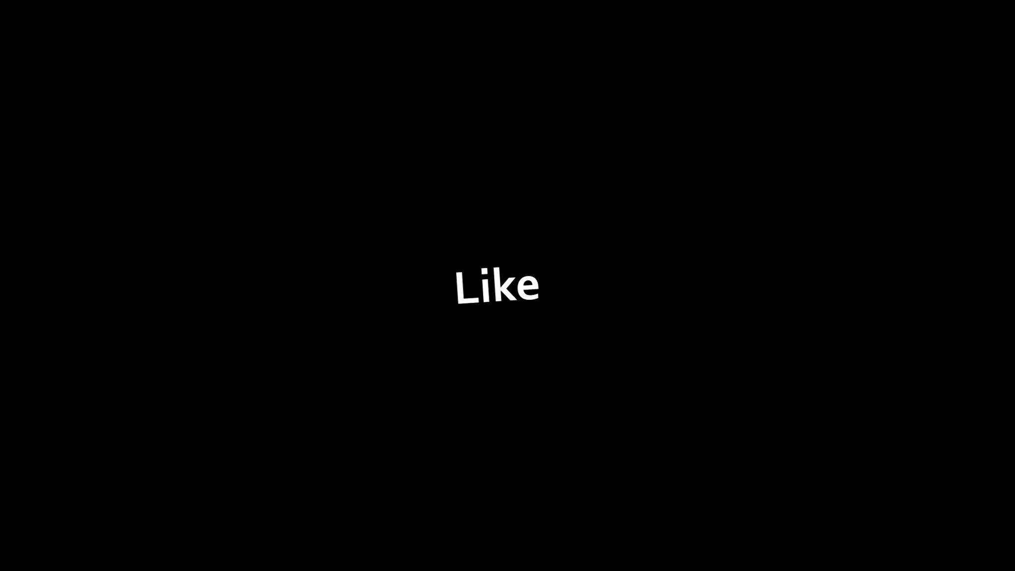